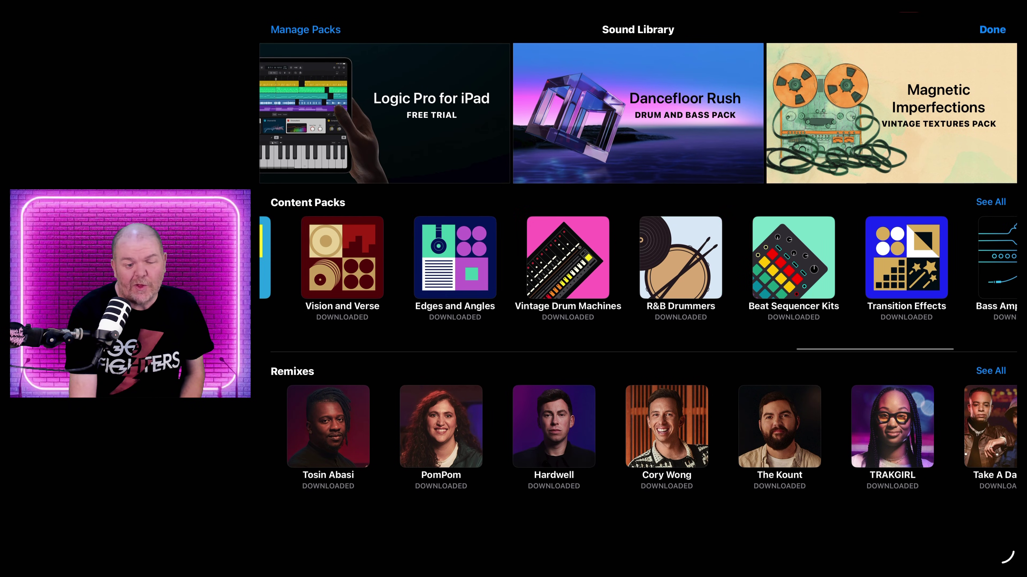
scroll(638, 436, "right", 10)
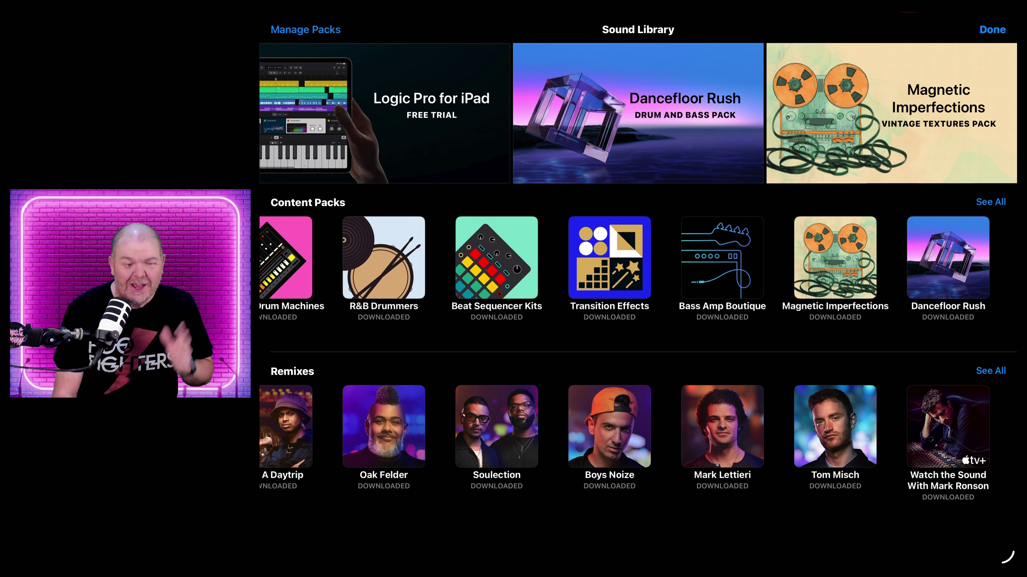
- Browse the Content Packs and Remixes rows, then close the Sound Library with Done
left_click(992, 29)
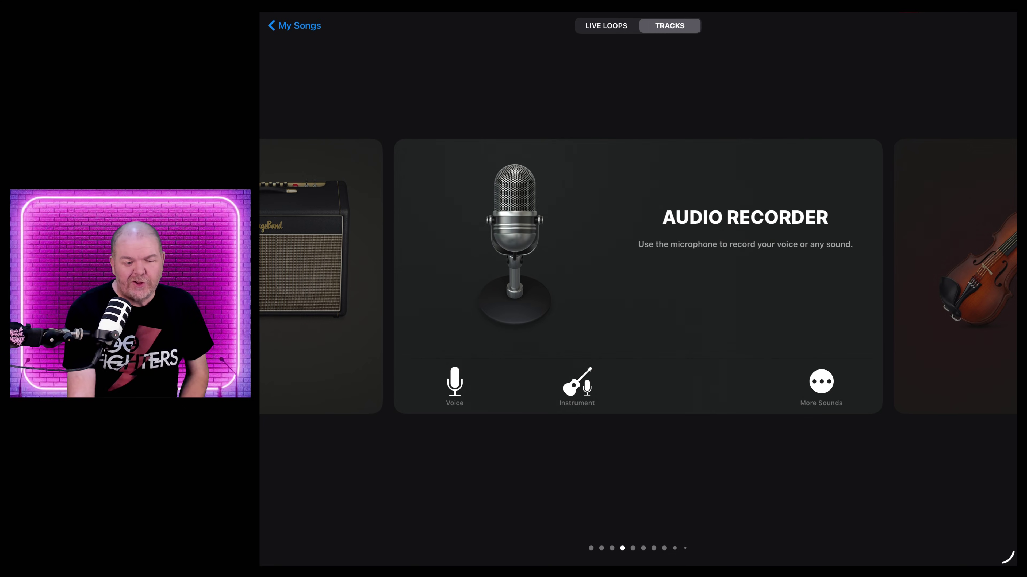
- Swipe the Tracks carousel past Bass, World and Drummer to the Sound Library card
scroll(638, 277, "right", 3)
scroll(638, 277, "right", 3)
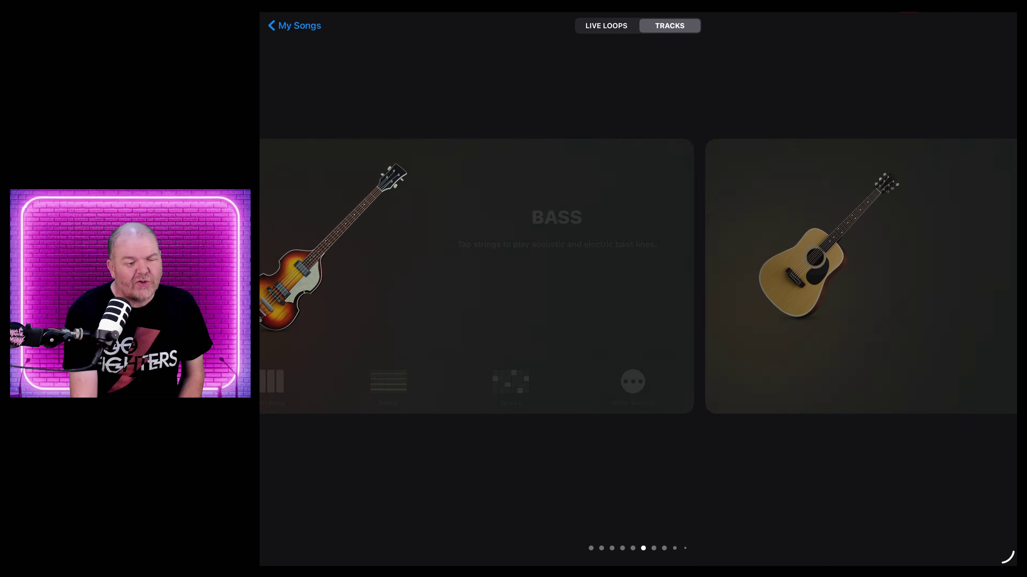
scroll(638, 276, "right", 3)
scroll(638, 276, "right", 3)
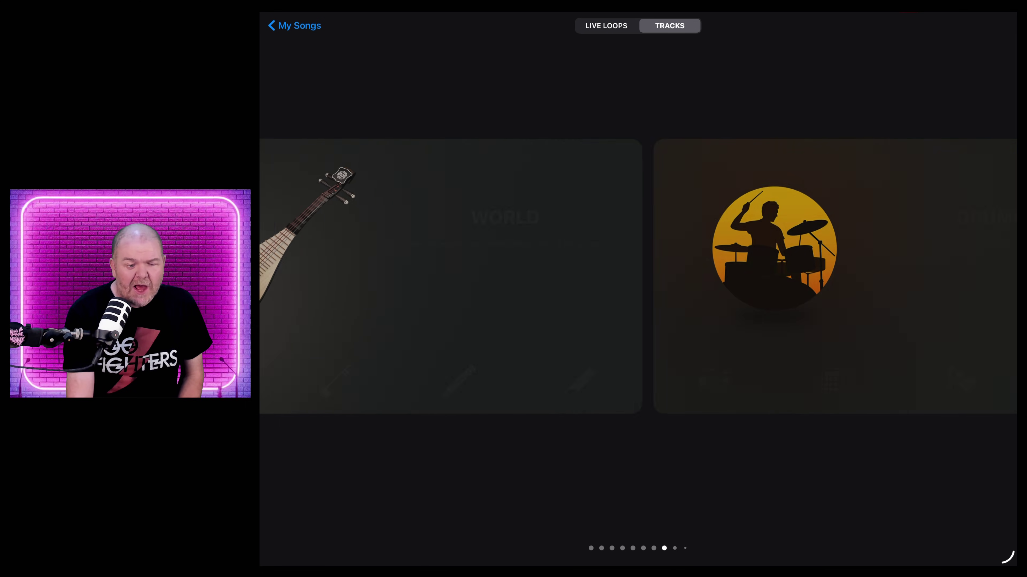
scroll(638, 276, "right", 4)
scroll(638, 277, "right", 2)
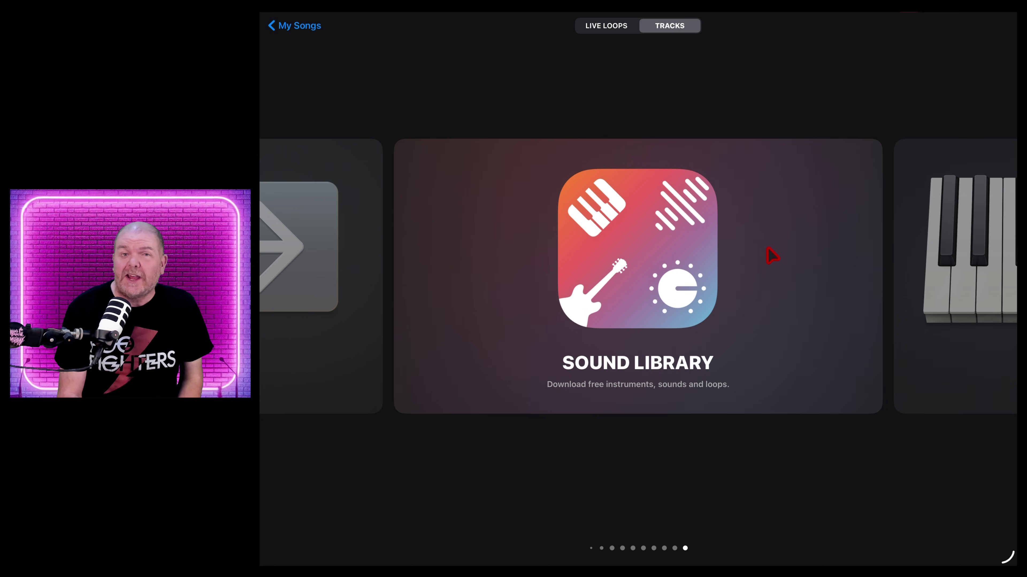
- Open the Sound Library and delete the Dancefloor Rush pack from its details card
left_click(749, 272)
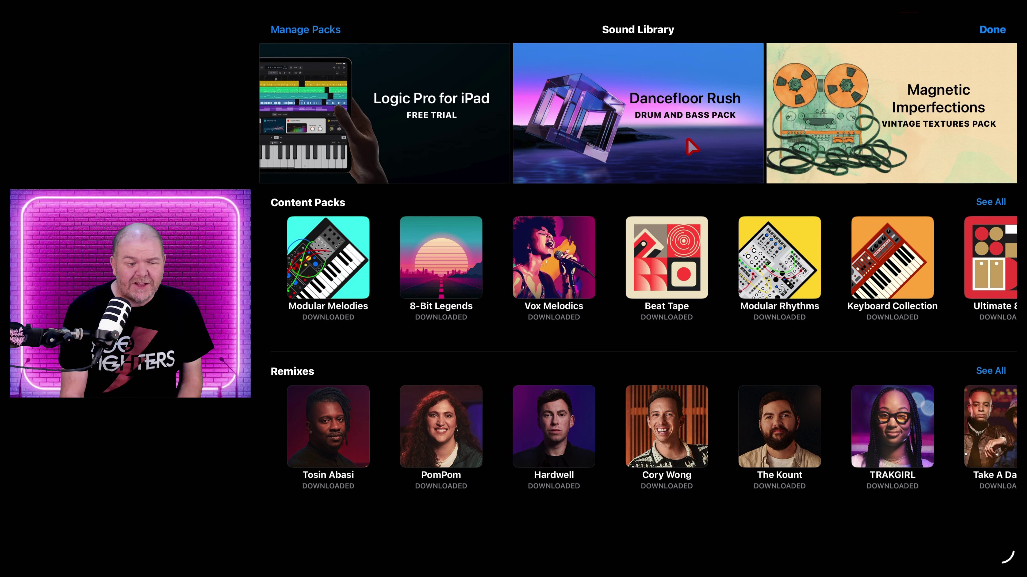
left_click(694, 143)
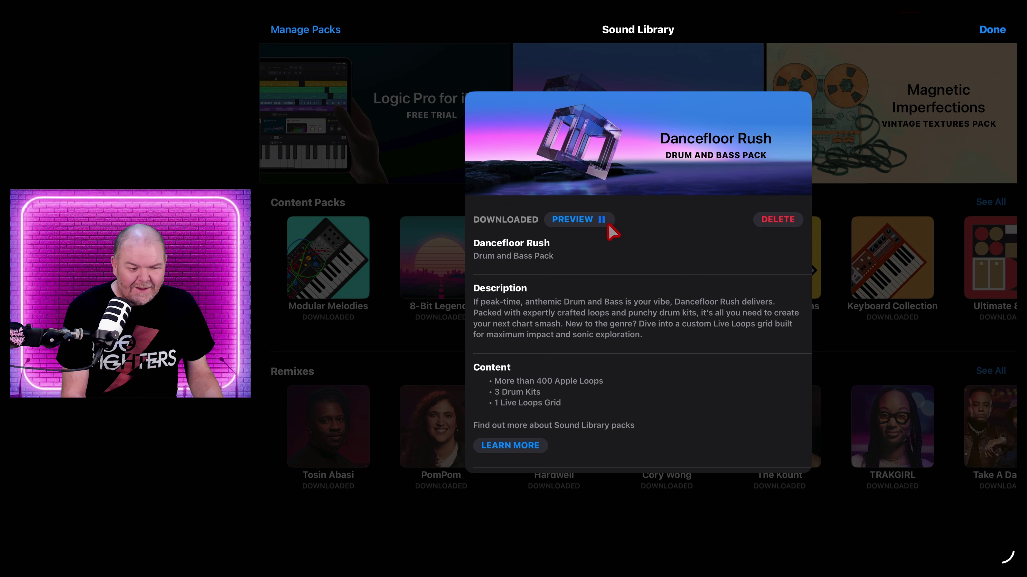
scroll(660, 244, "down", 3)
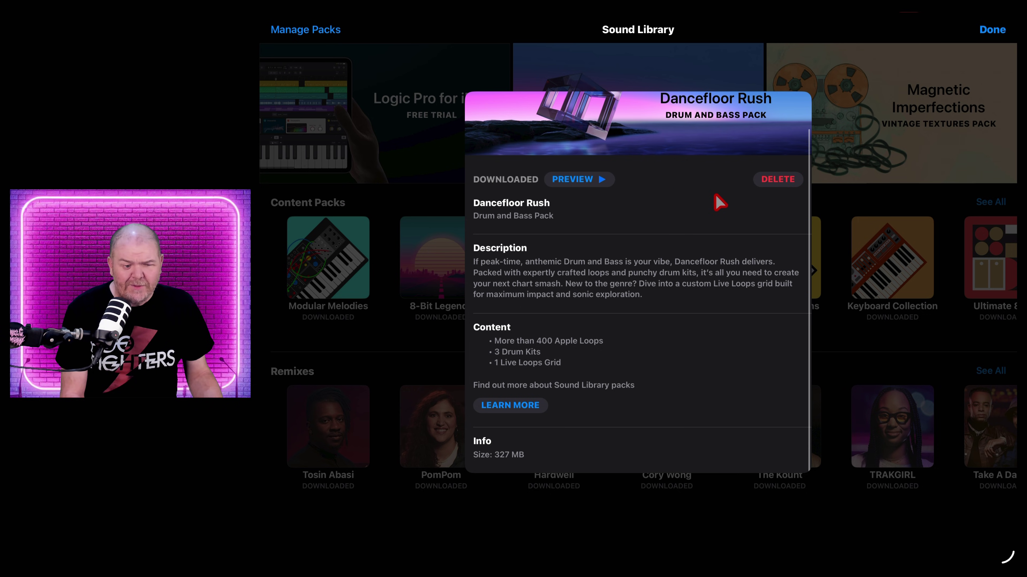
left_click(776, 180)
left_click(675, 327)
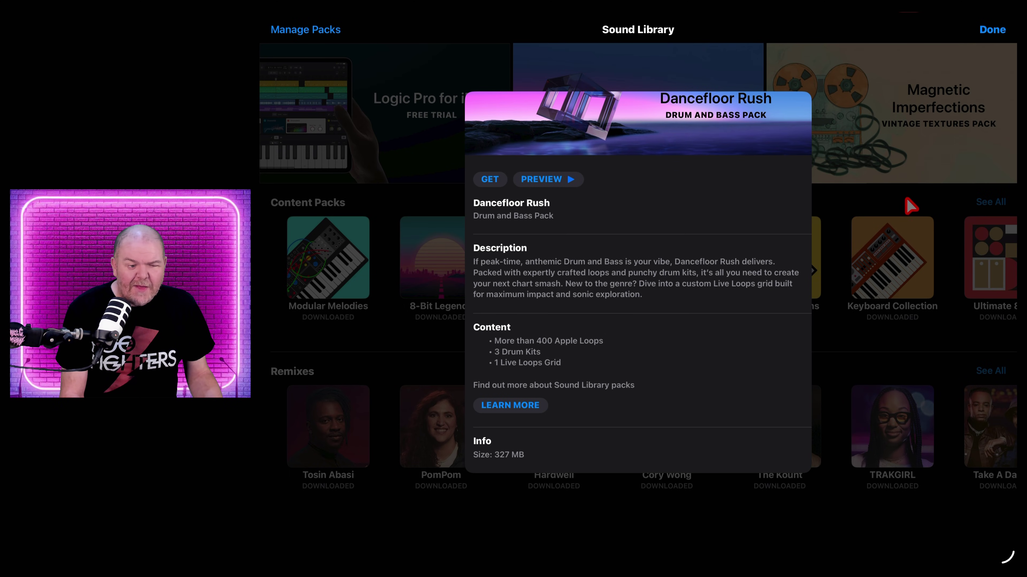
- Reopen the Dancefloor Rush details and download the pack again with Get
scroll(687, 242, "up", 3)
left_click(927, 203)
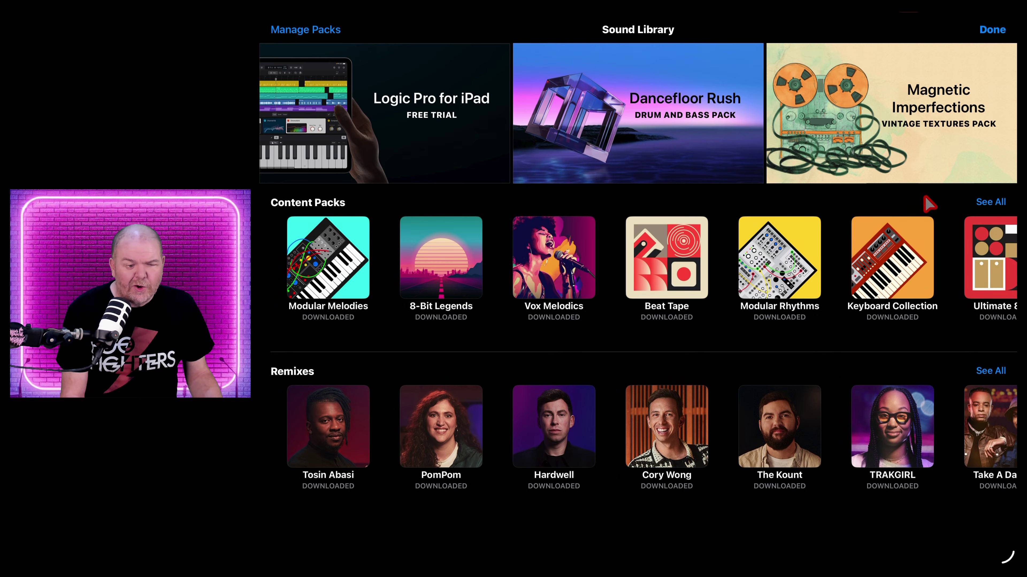
left_click(681, 134)
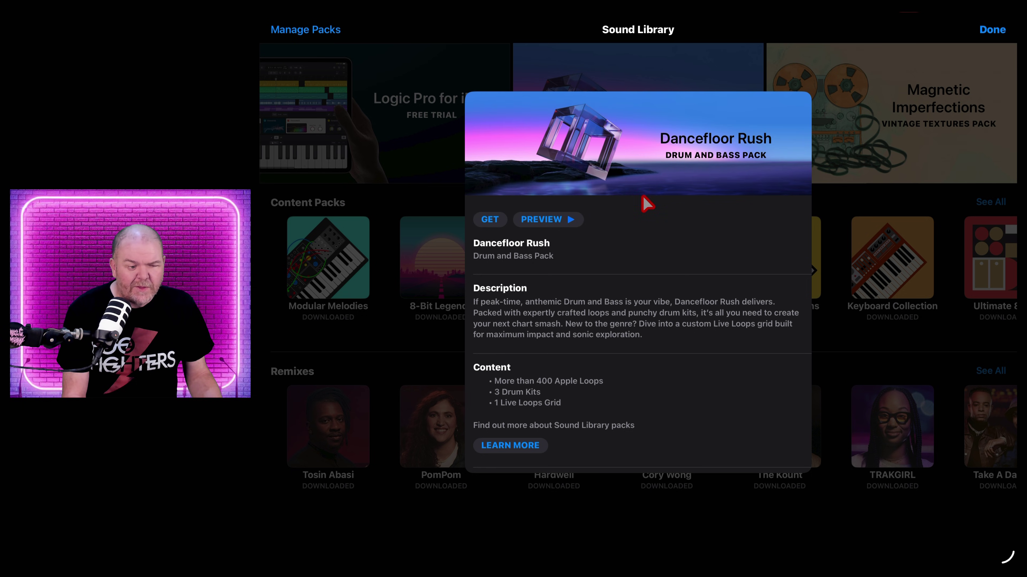
left_click(492, 219)
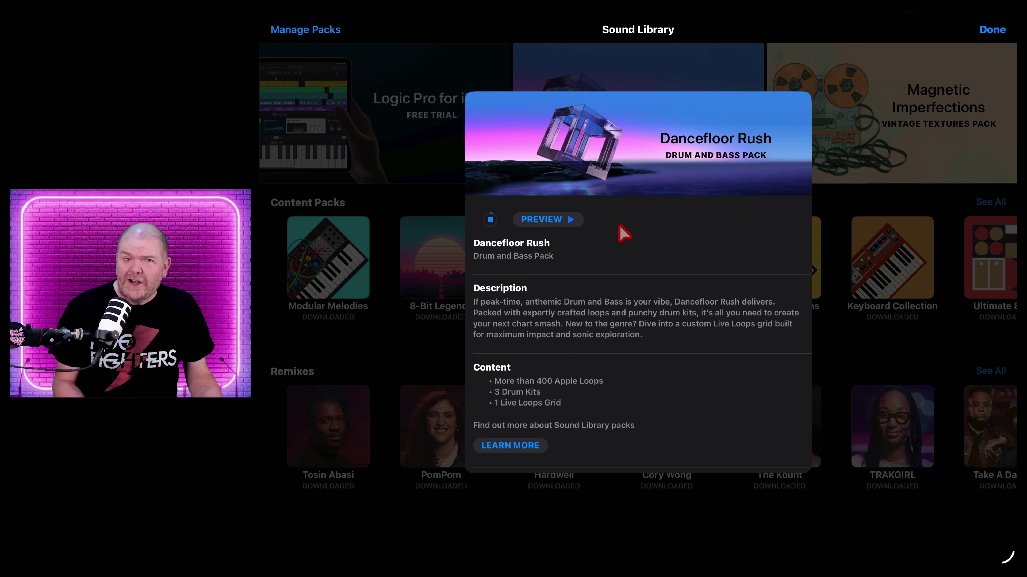
left_click(453, 227)
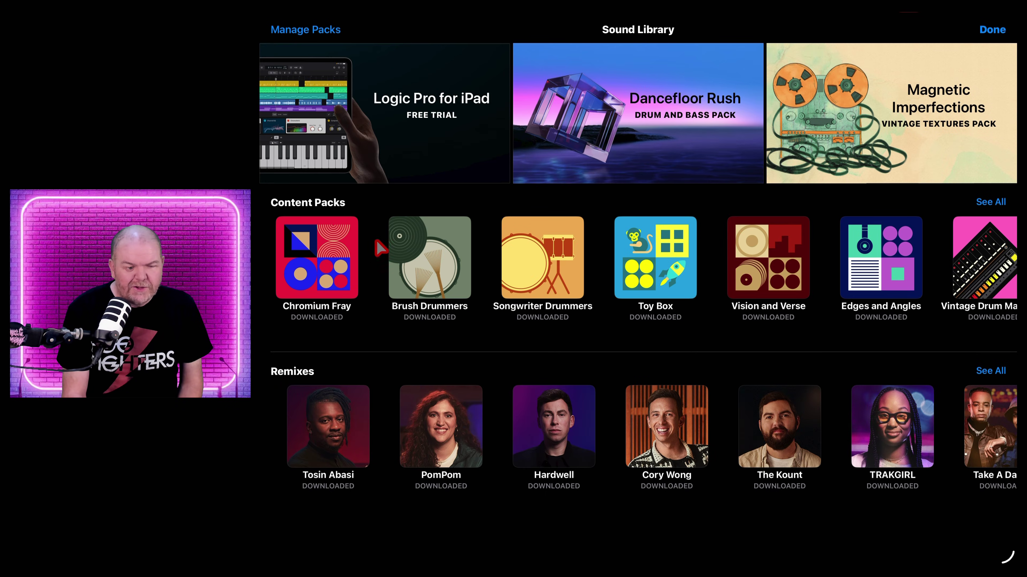
- Show every content pack in the full Content Packs grid via See All
scroll(697, 245, "left", 10)
scroll(696, 245, "right", 10)
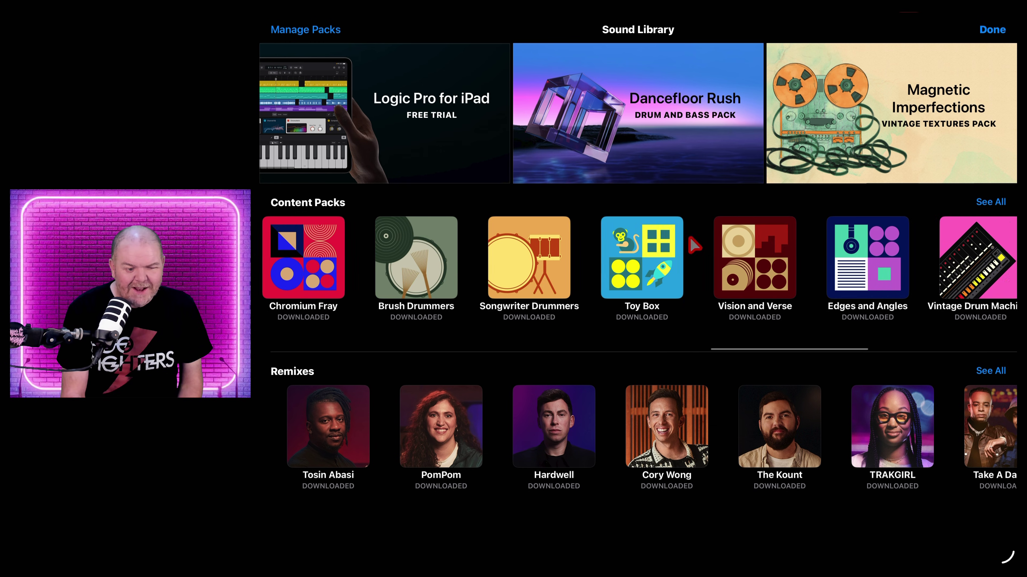
scroll(694, 244, "left", 8)
scroll(695, 244, "left", 10)
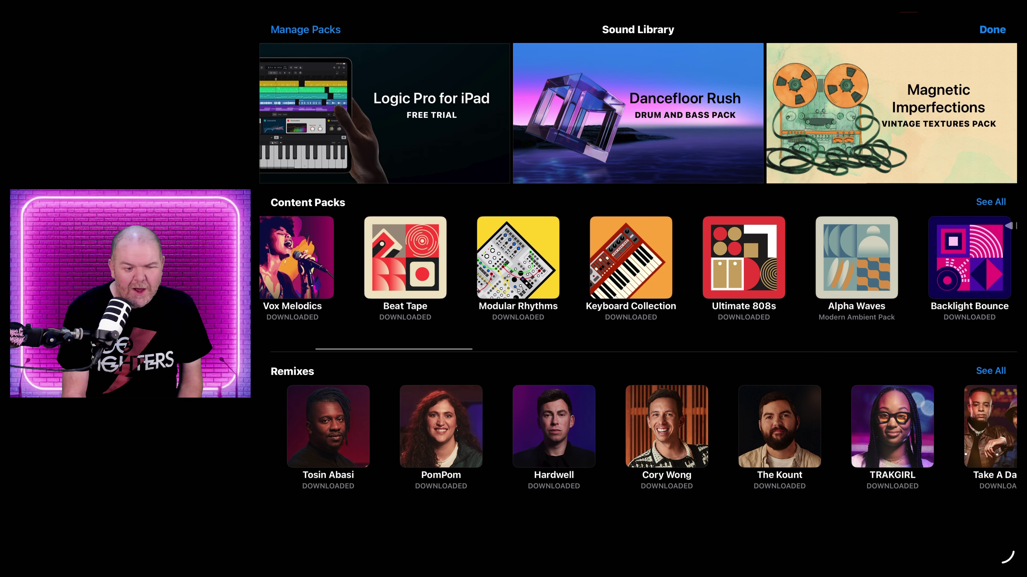
left_click(990, 203)
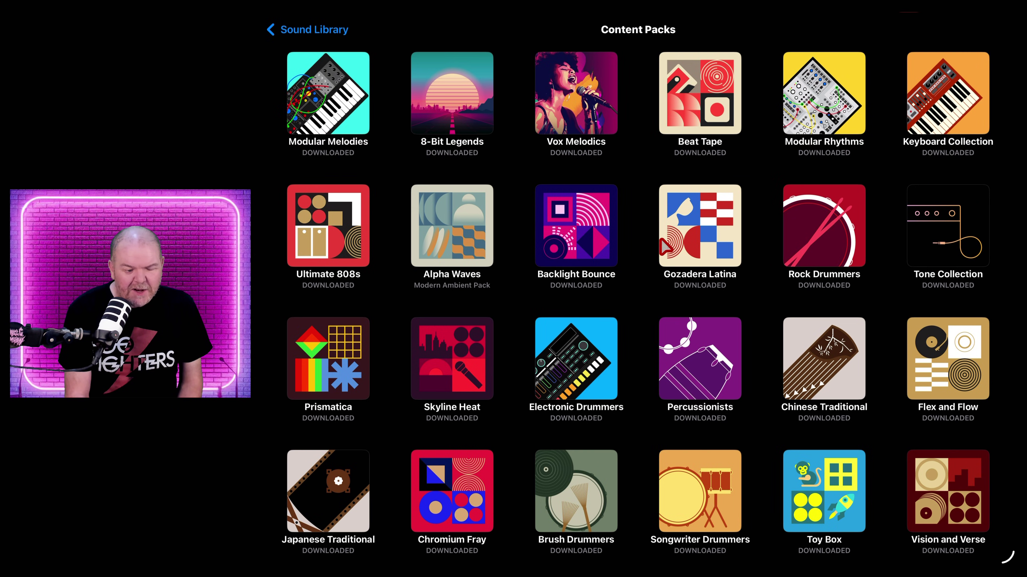
scroll(665, 247, "down", 10)
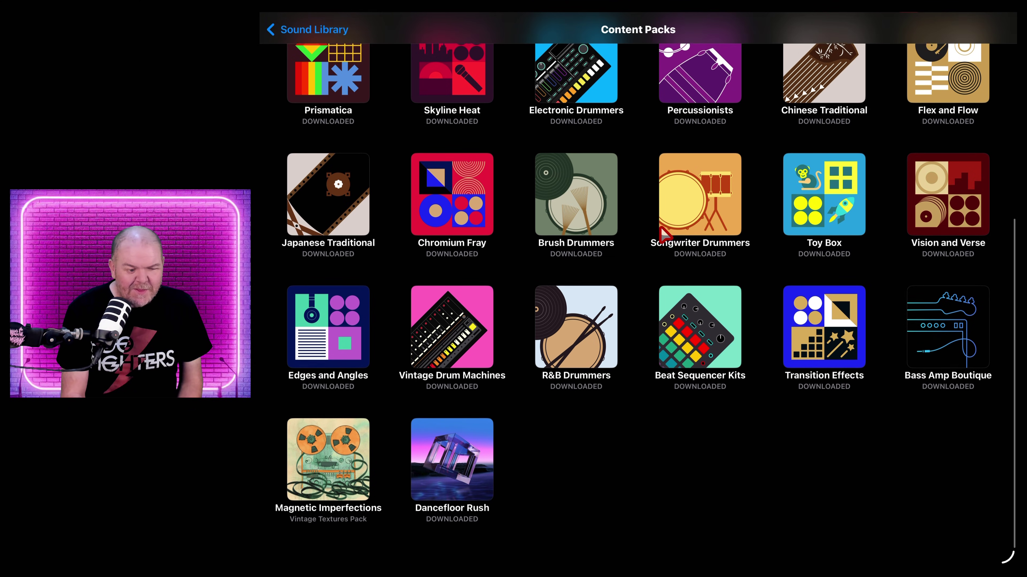
scroll(662, 234, "up", 5)
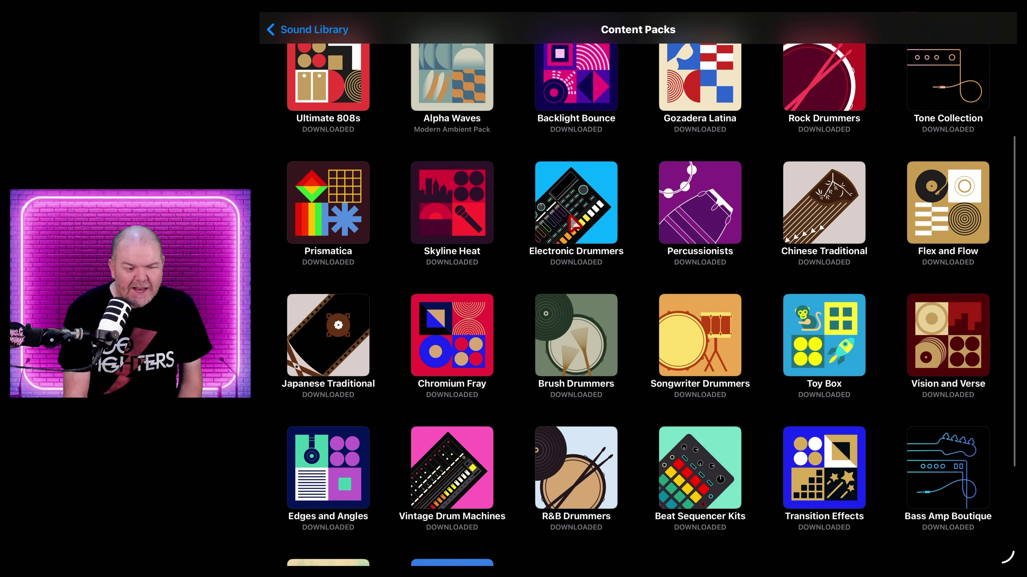
- Open Electronic Drummers, stop its preview, and scroll down to its 46 MB info
left_click(585, 217)
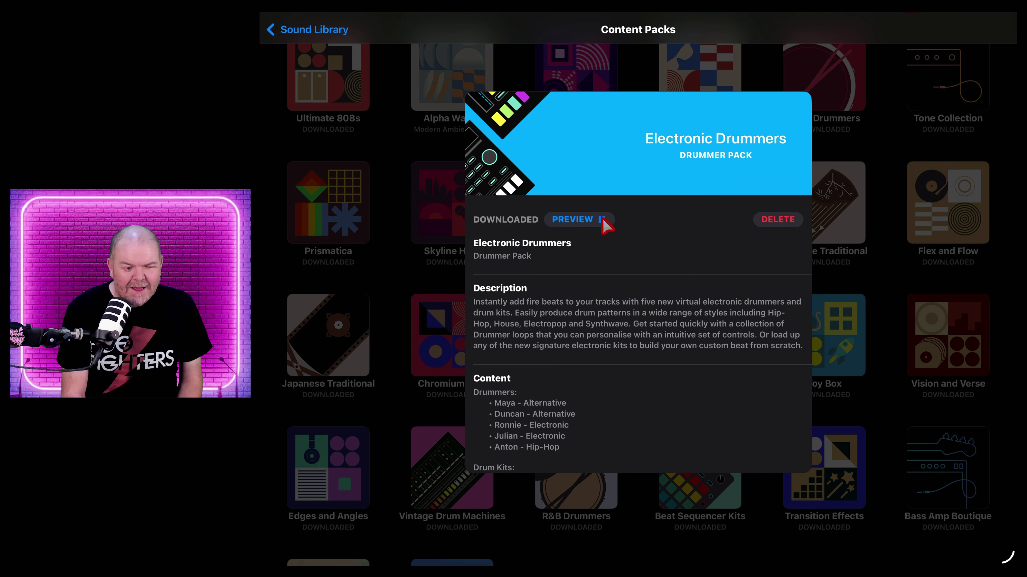
left_click(601, 219)
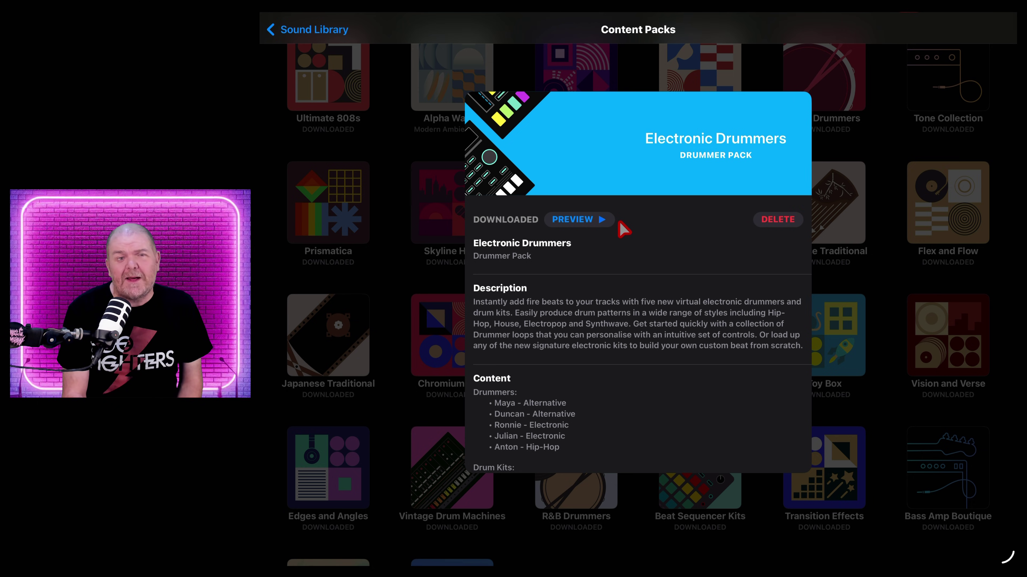
scroll(632, 237, "down", 5)
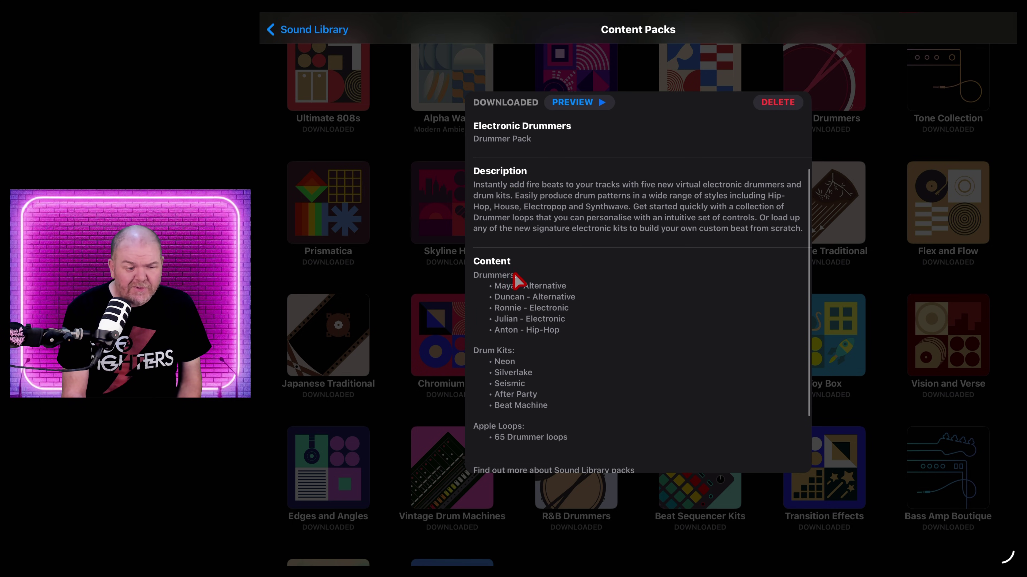
scroll(530, 279, "down", 3)
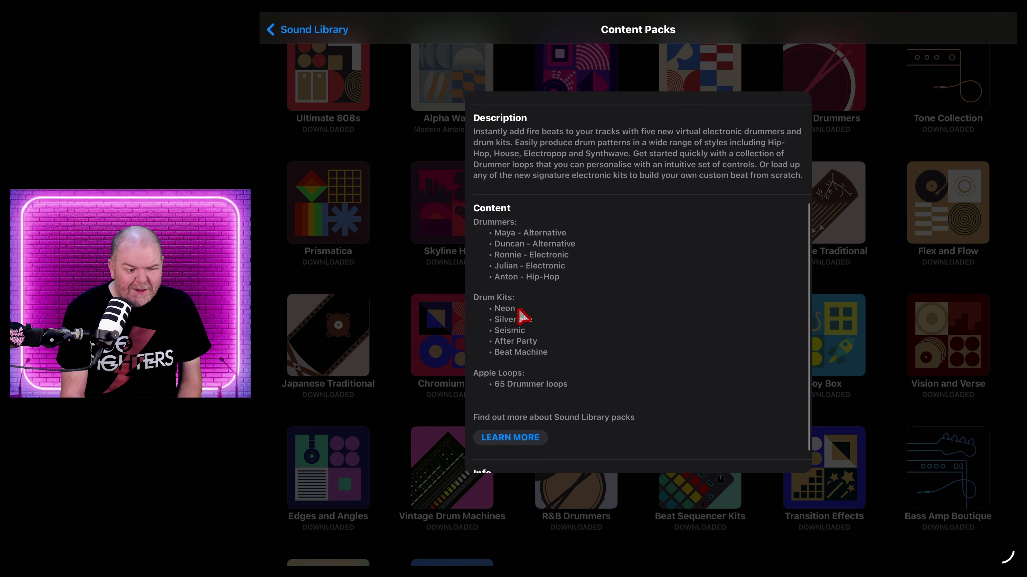
scroll(610, 310, "down", 1)
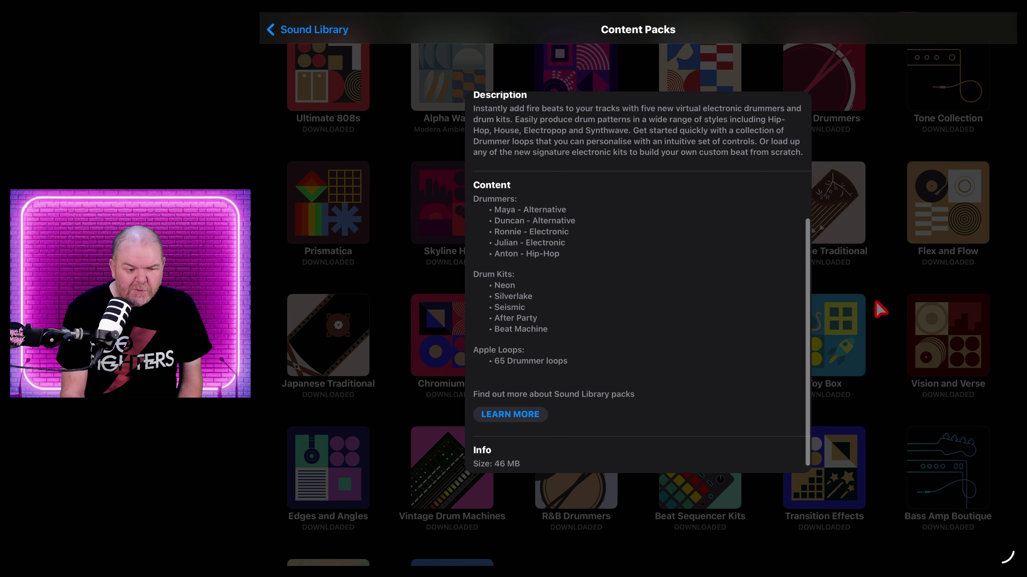
- Dismiss Electronic Drummers, then review and close the Backlight Bounce pack's details
left_click(877, 309)
scroll(703, 305, "up", 2)
scroll(695, 271, "up", 2)
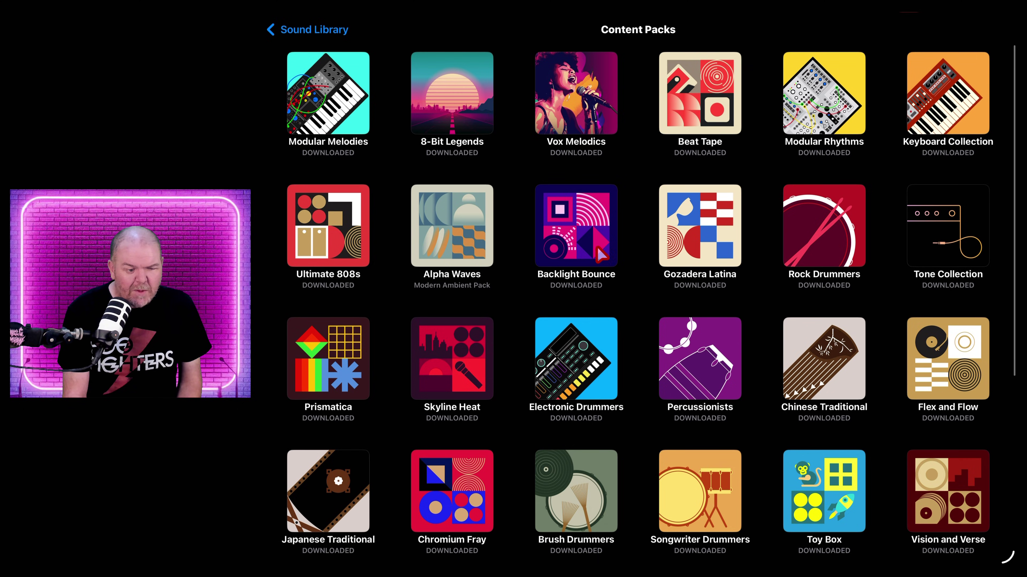
left_click(587, 245)
scroll(645, 266, "down", 3)
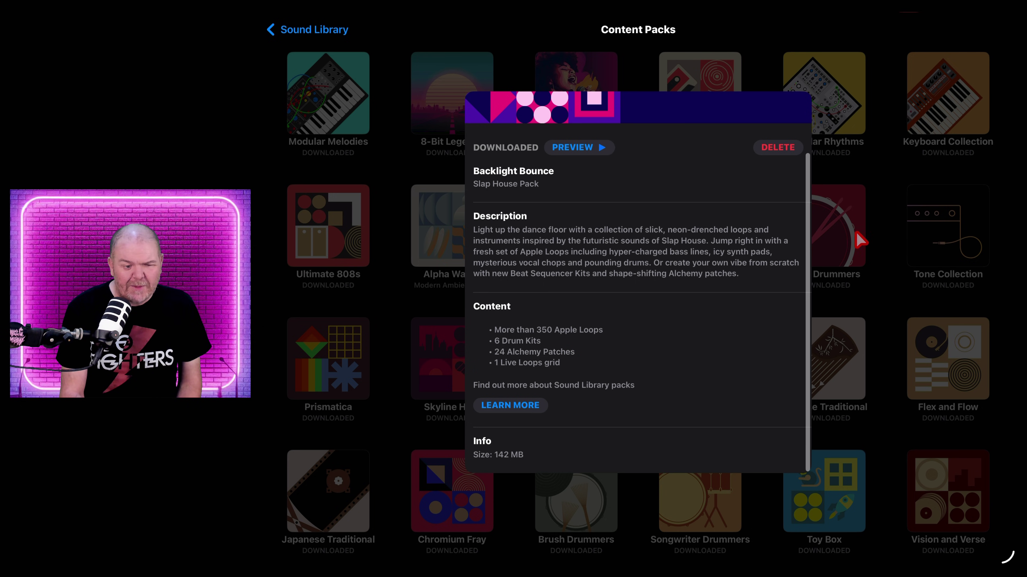
left_click(891, 187)
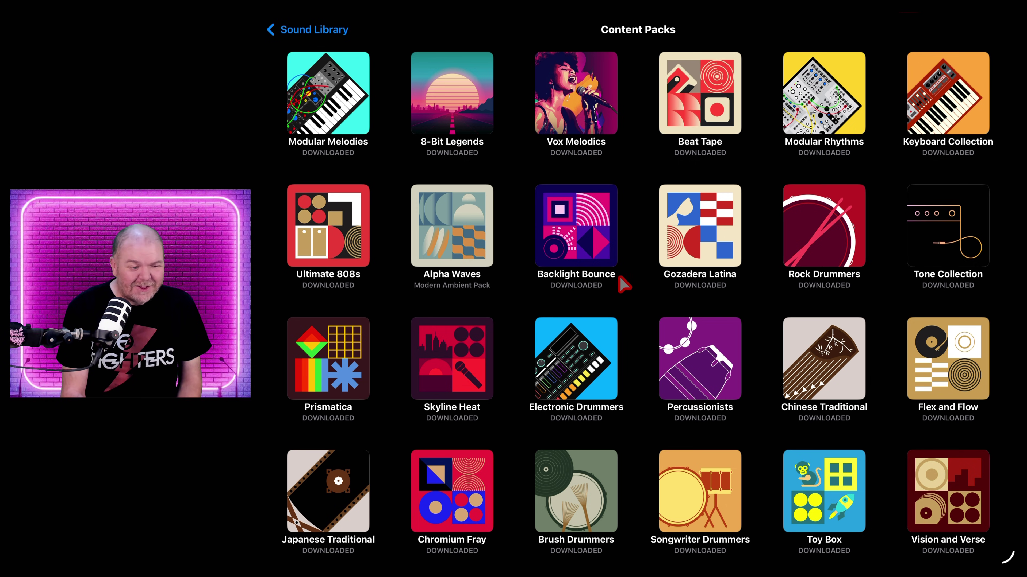
- View the Vox Melodics Vocal Pack info card, then dismiss it
scroll(640, 283, "up", 2)
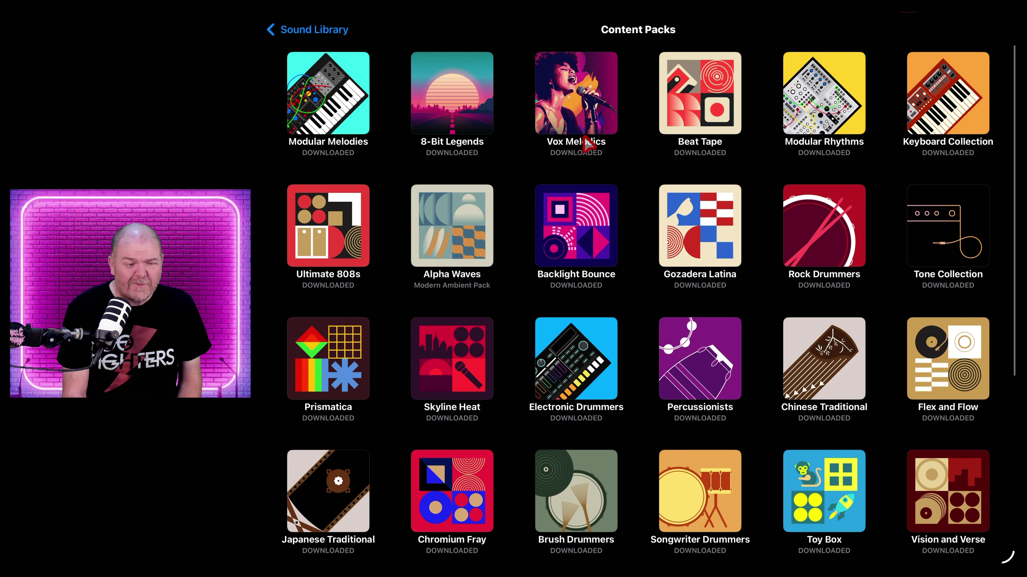
left_click(585, 121)
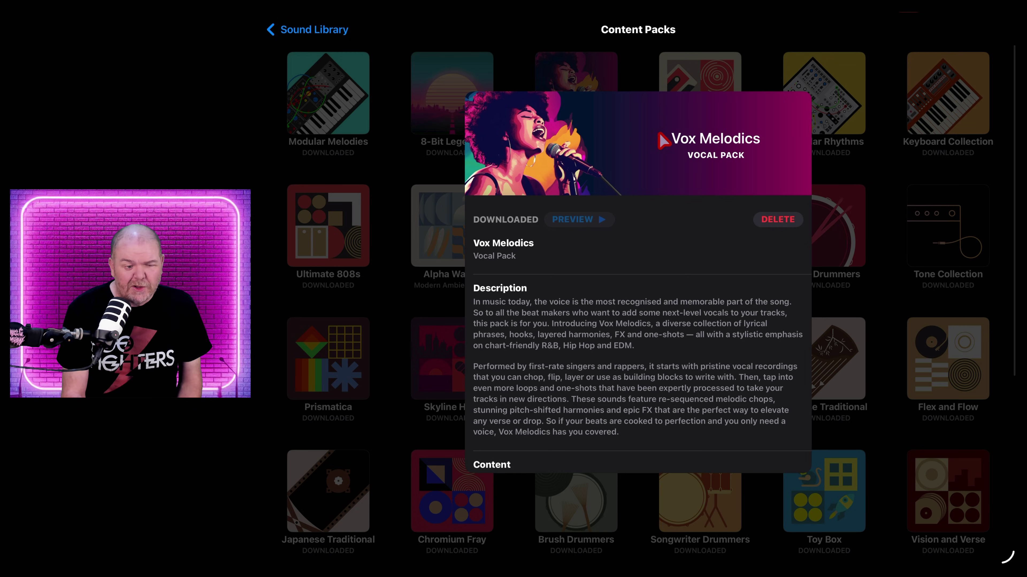
left_click(855, 167)
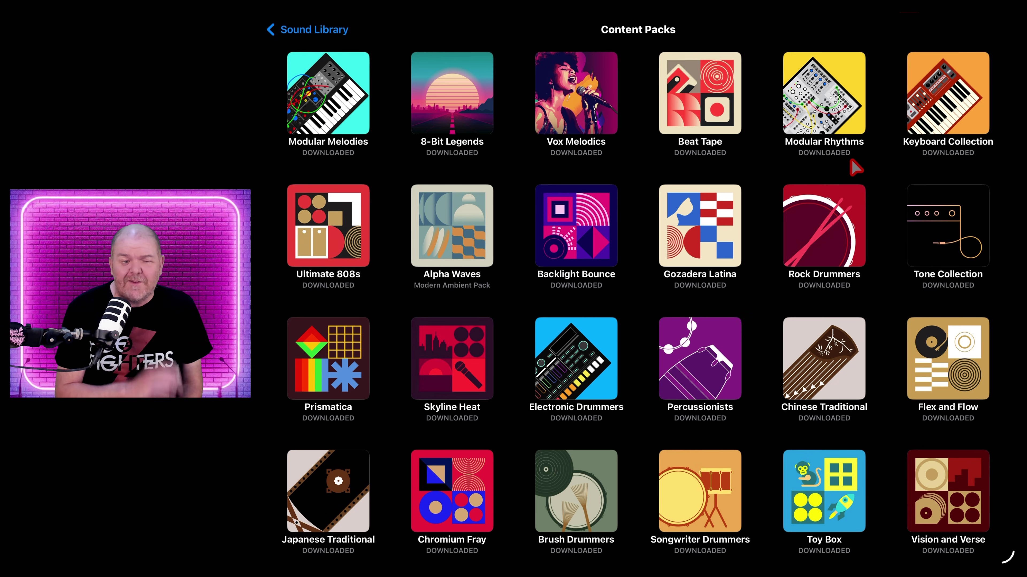
- Swipe back and forth through the Remixes row of downloaded artist packs
scroll(768, 242, "left", 5)
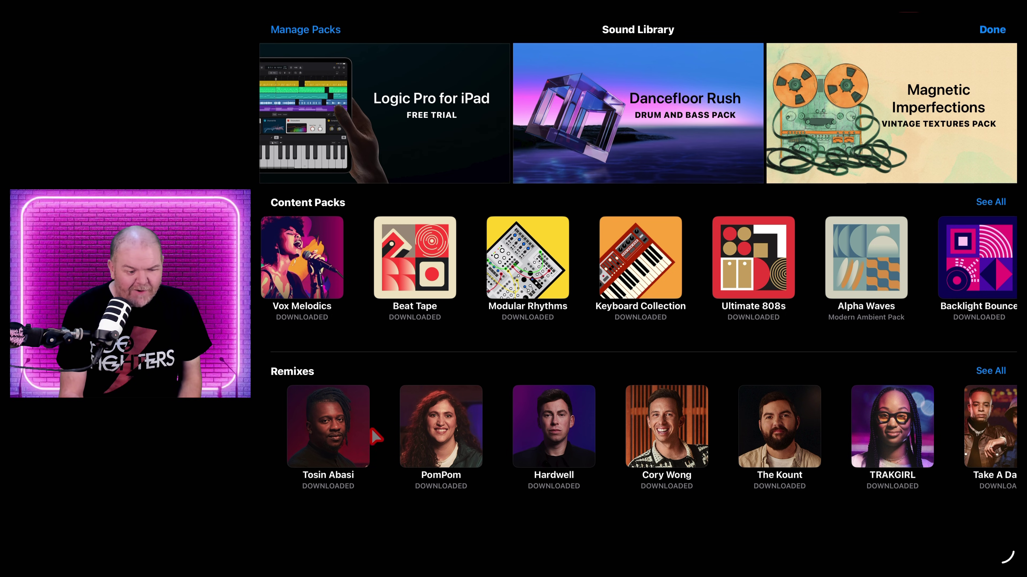
scroll(665, 431, "right", 10)
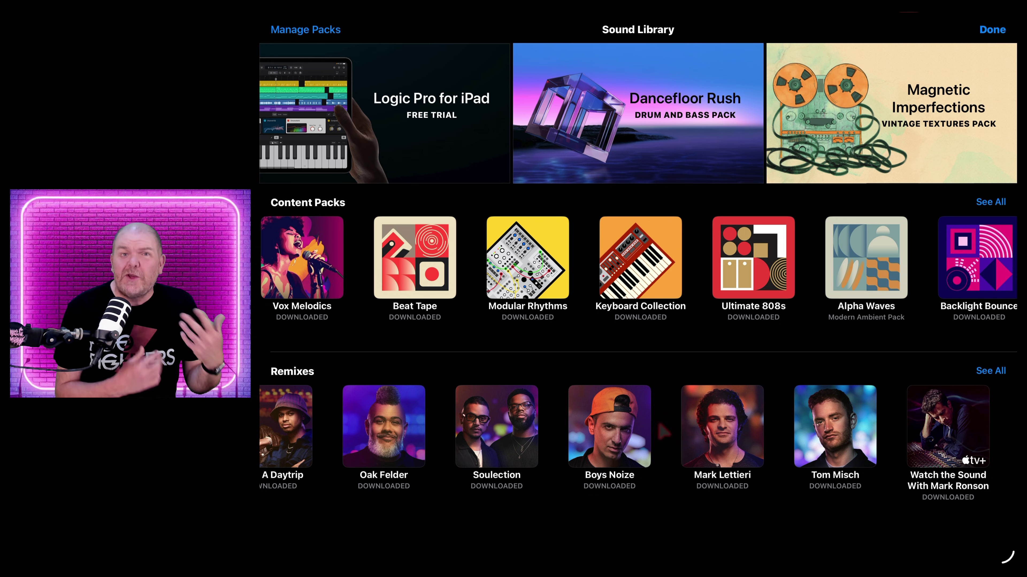
scroll(591, 425, "left", 10)
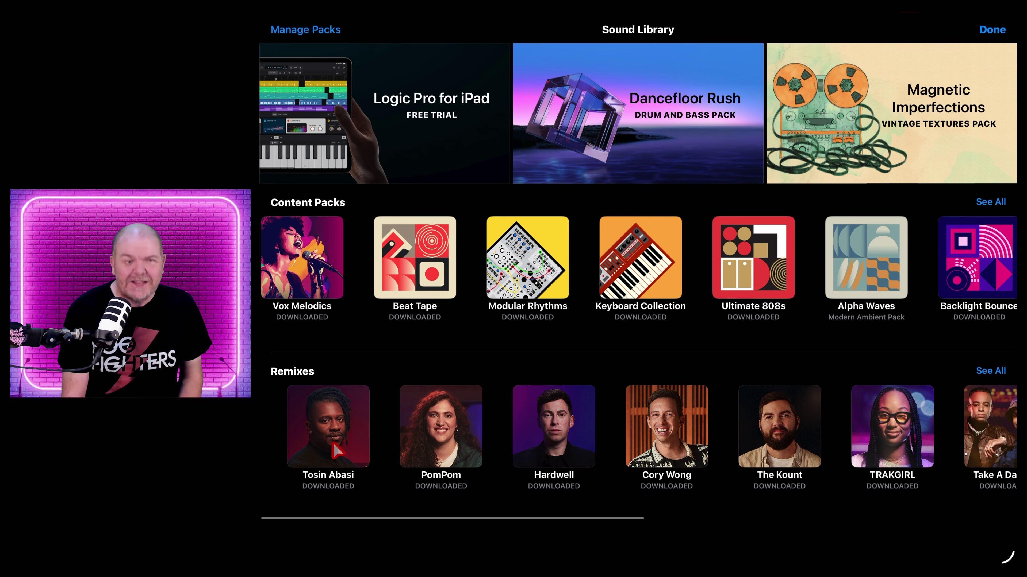
scroll(333, 442, "right", 10)
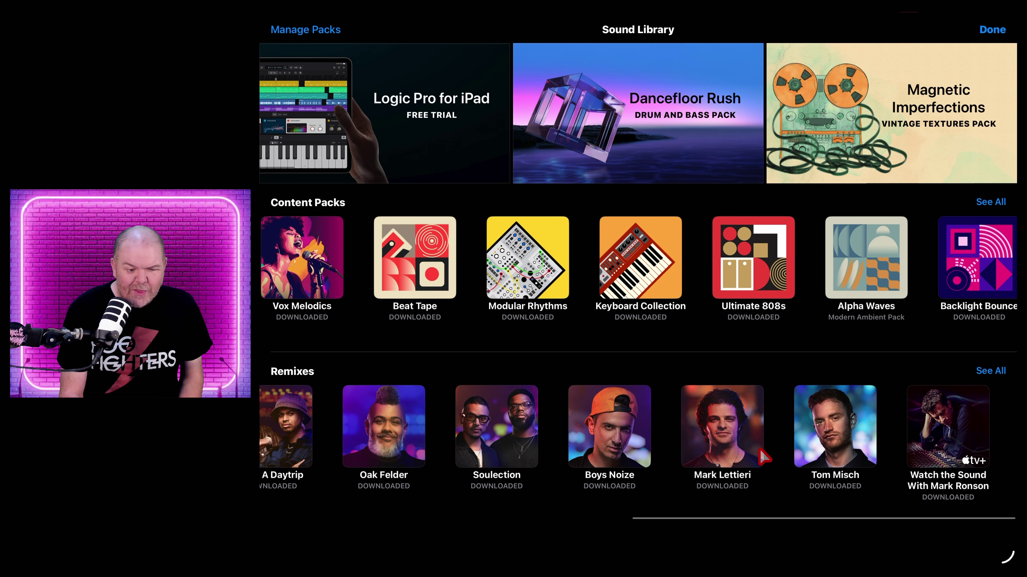
- Read the Watch the Sound details (200+ Apple Loops, 1 Live Loops Grid, 135 MB), then close them
left_click(936, 434)
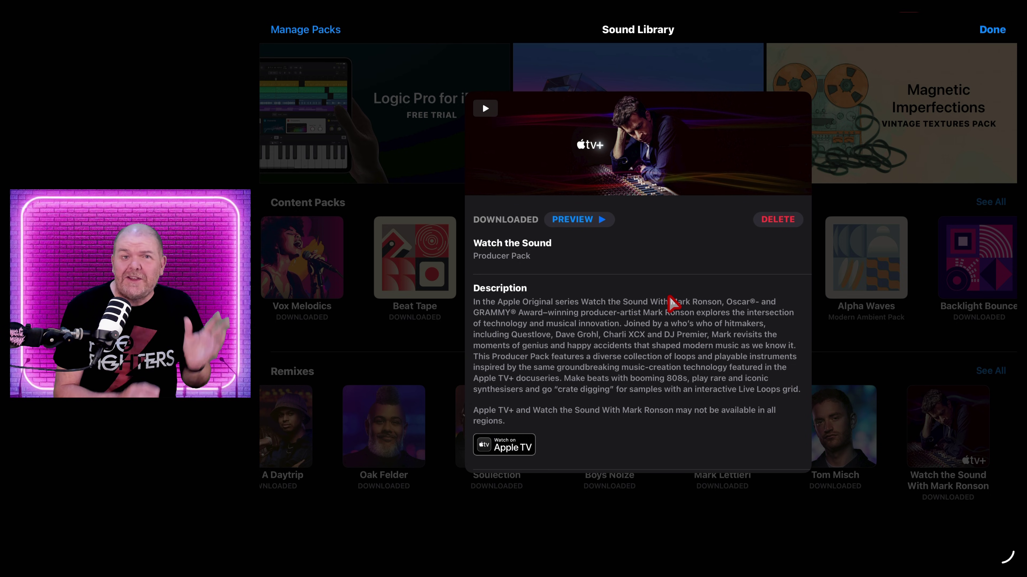
scroll(667, 302, "down", 4)
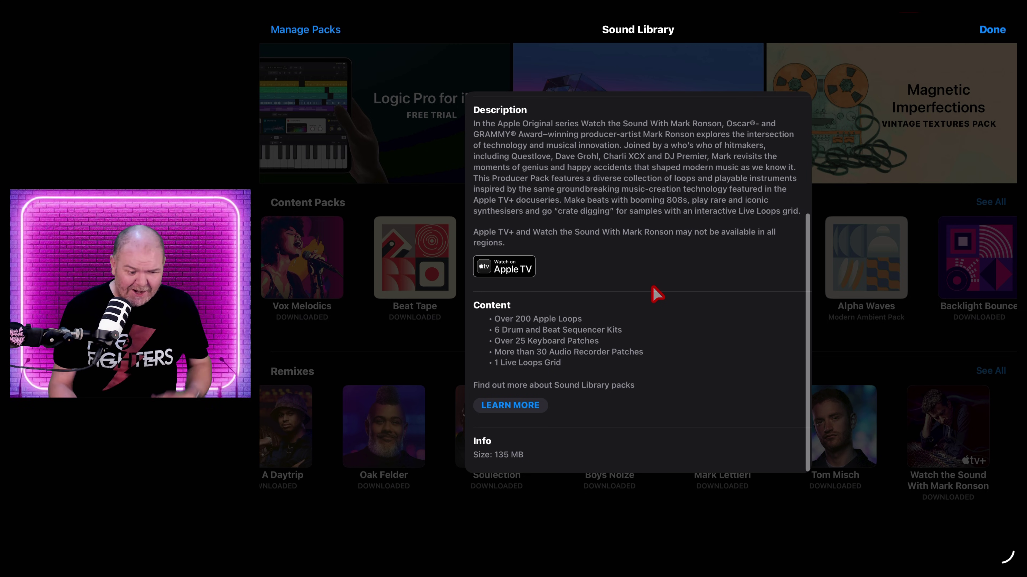
scroll(654, 292, "down", 2)
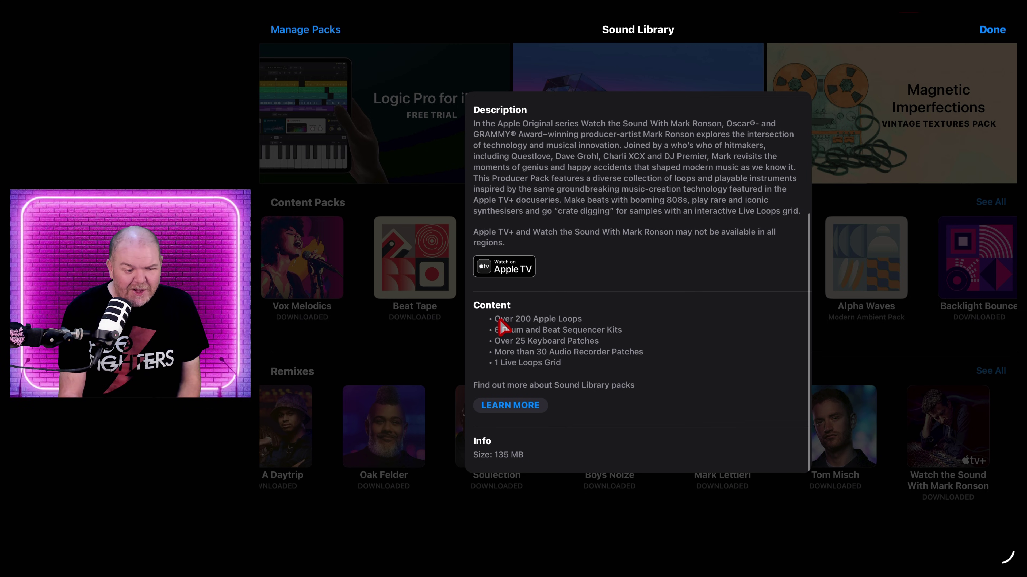
scroll(615, 330, "up", 5)
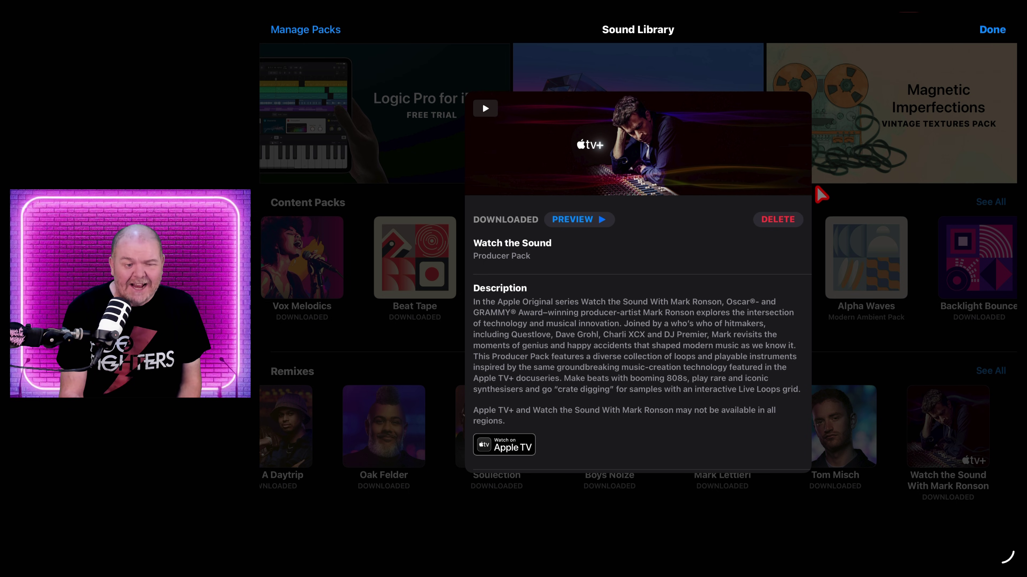
left_click(853, 206)
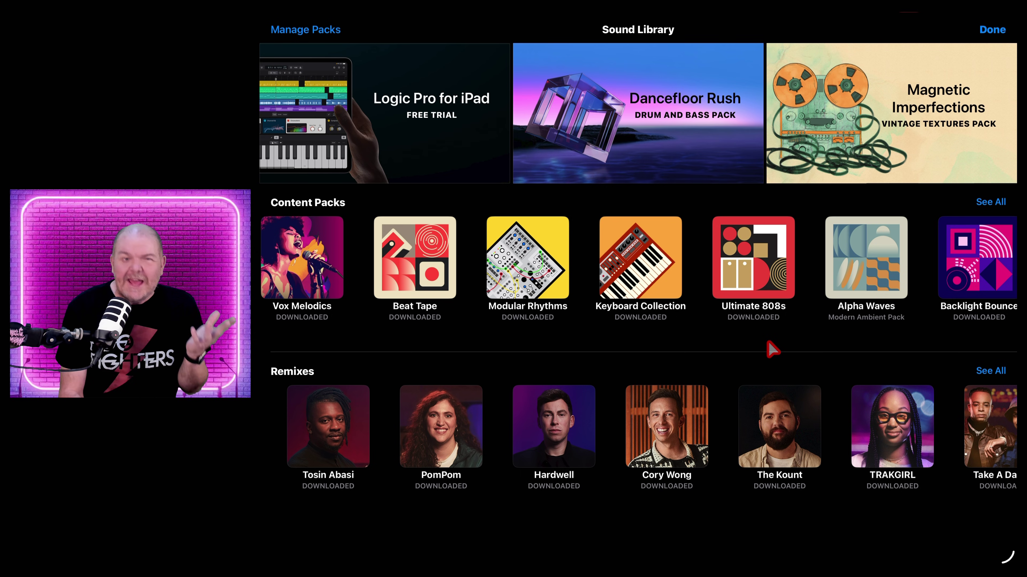
scroll(777, 406, "right", 10)
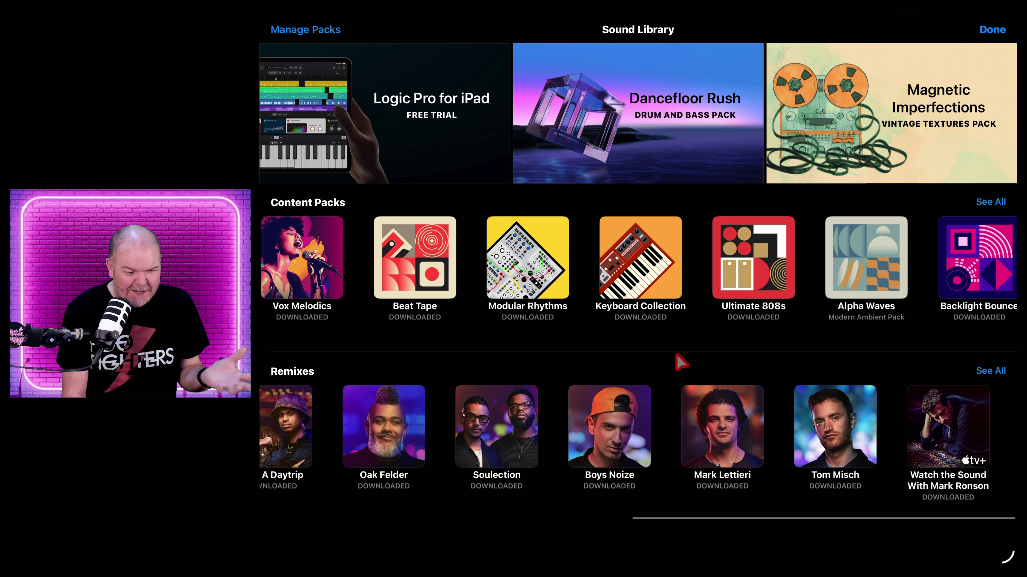
scroll(529, 455, "left", 10)
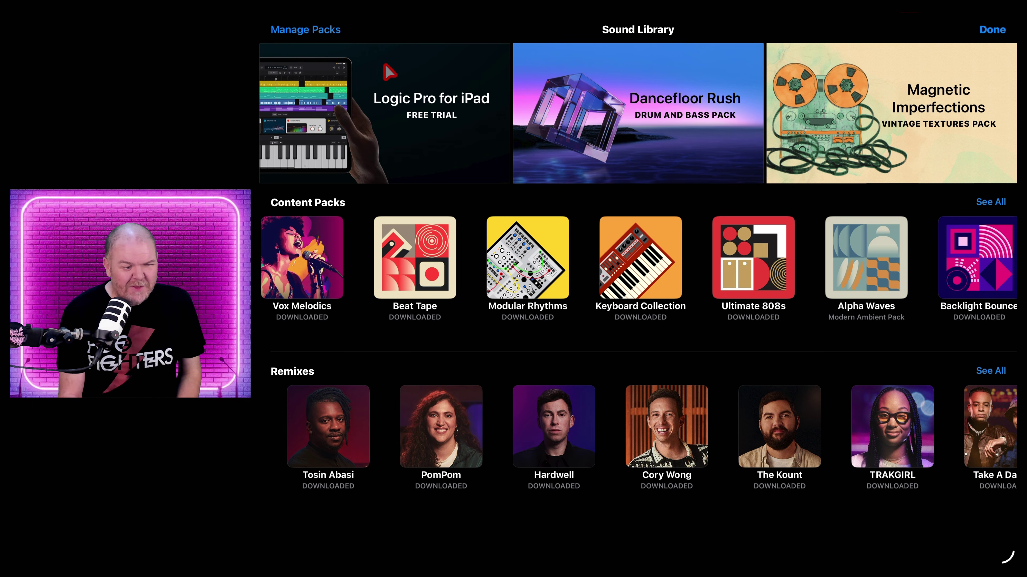
- Open Manage Packs and download the Alpha Waves and Magnetic Imperfections packs
left_click(305, 30)
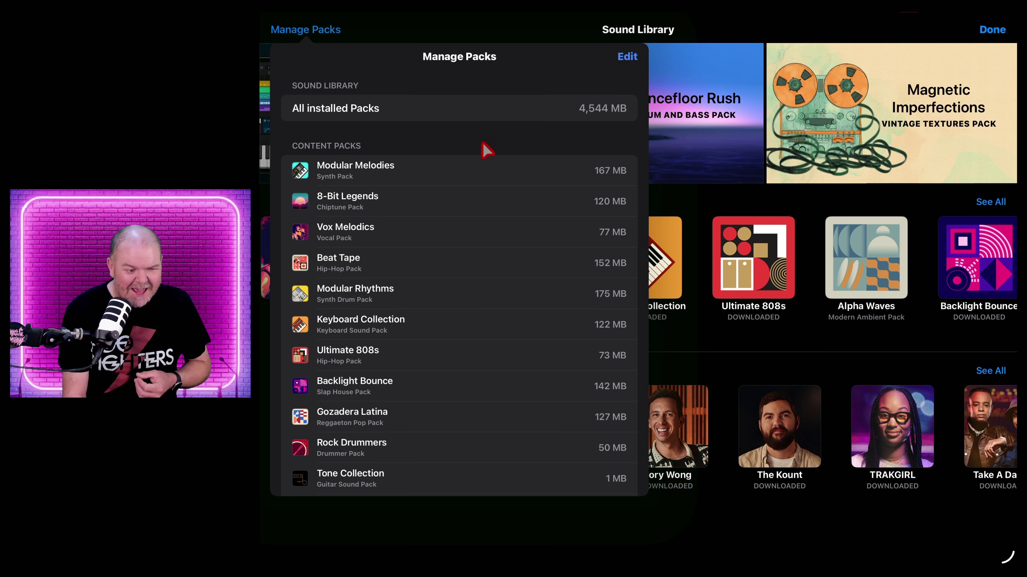
scroll(487, 150, "down", 10)
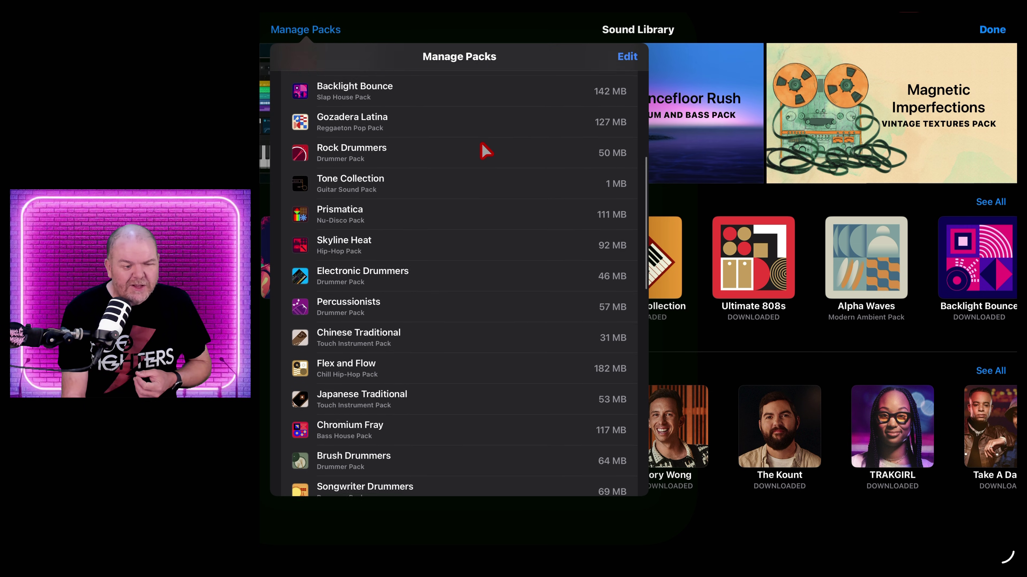
scroll(487, 151, "down", 20)
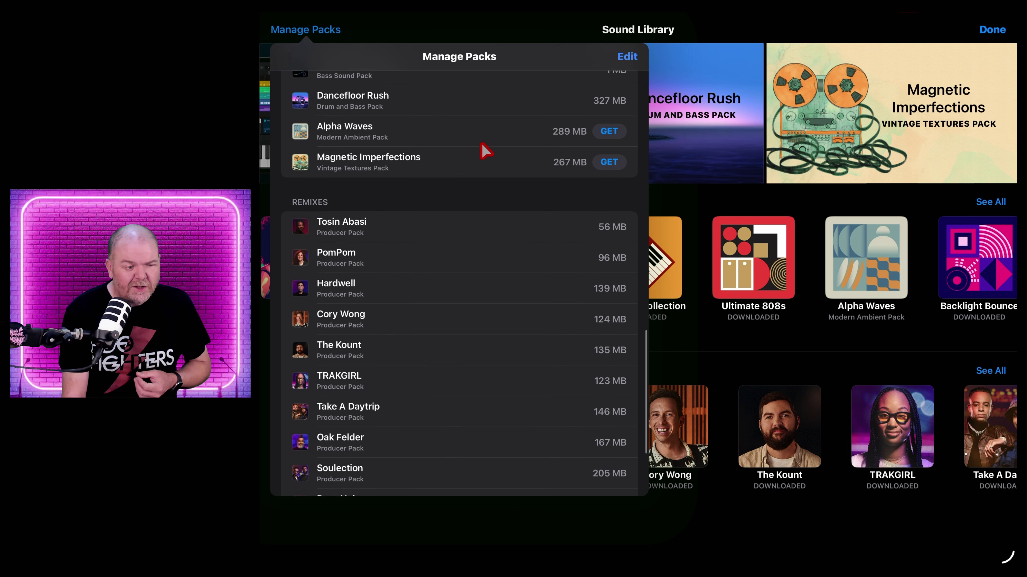
scroll(486, 151, "up", 2)
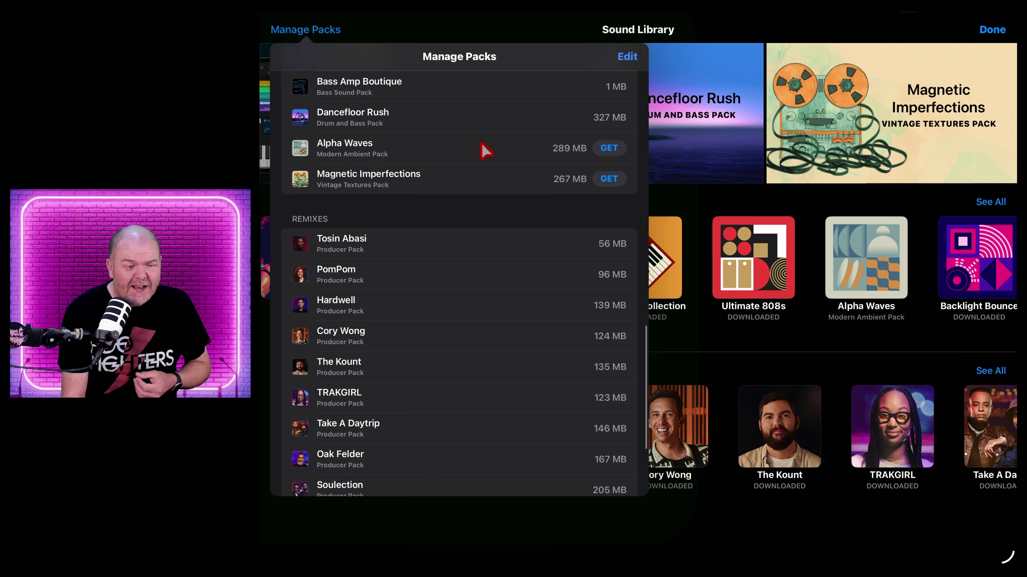
left_click(608, 148)
scroll(608, 154, "up", 2)
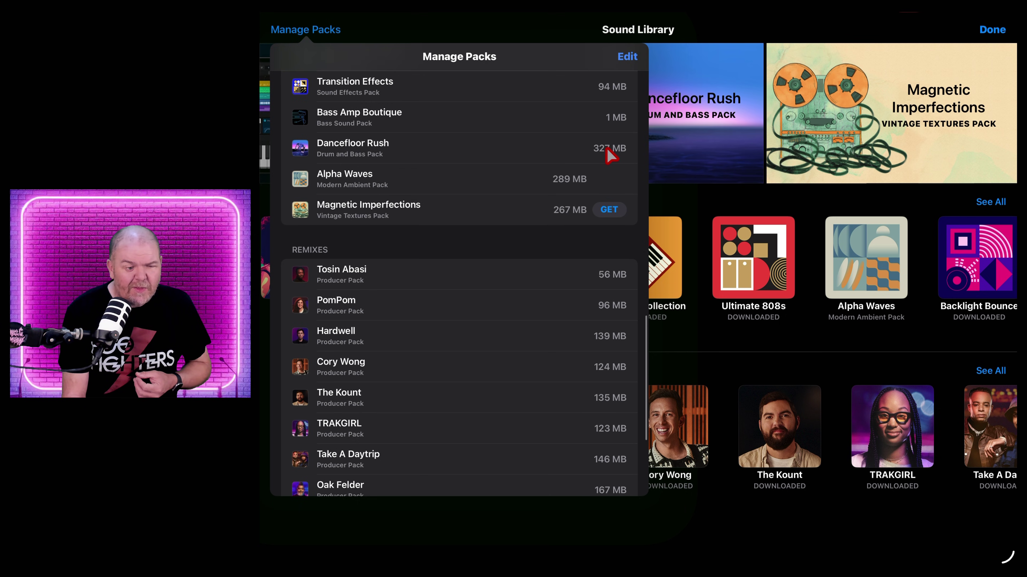
left_click(610, 210)
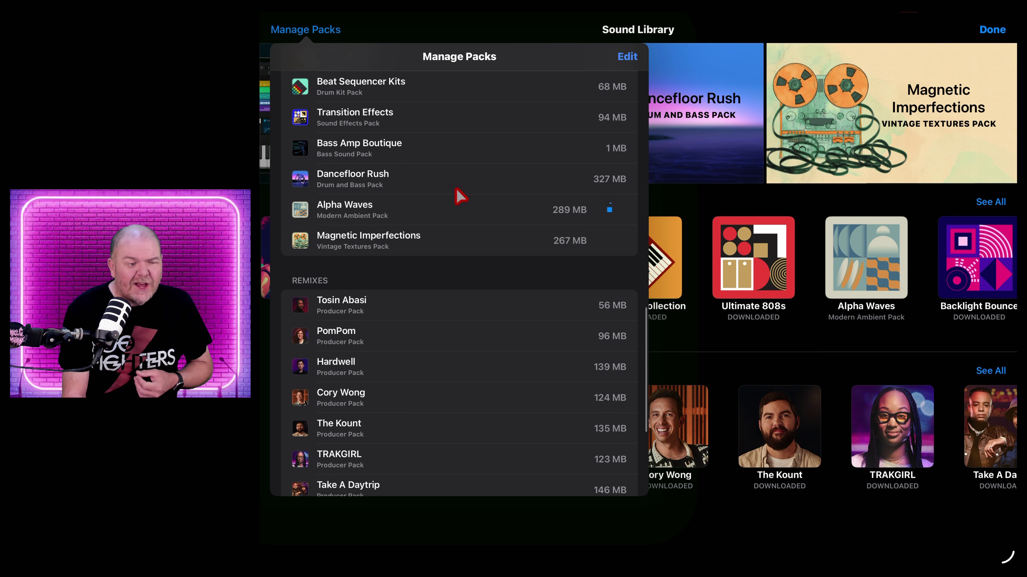
- Close and reopen the Manage Packs list showing 4,544 MB of installed packs
scroll(460, 196, "down", 10)
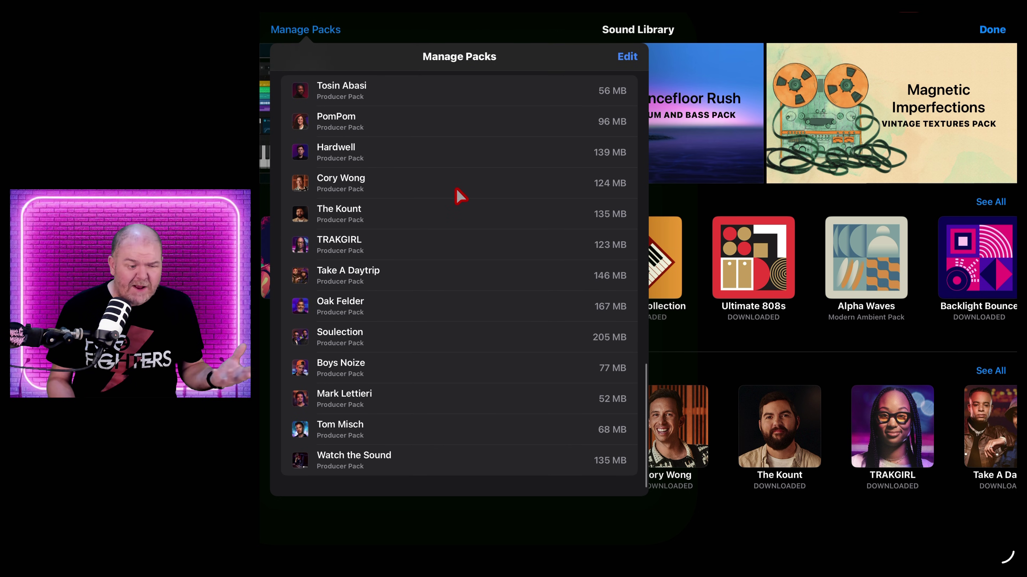
left_click(827, 194)
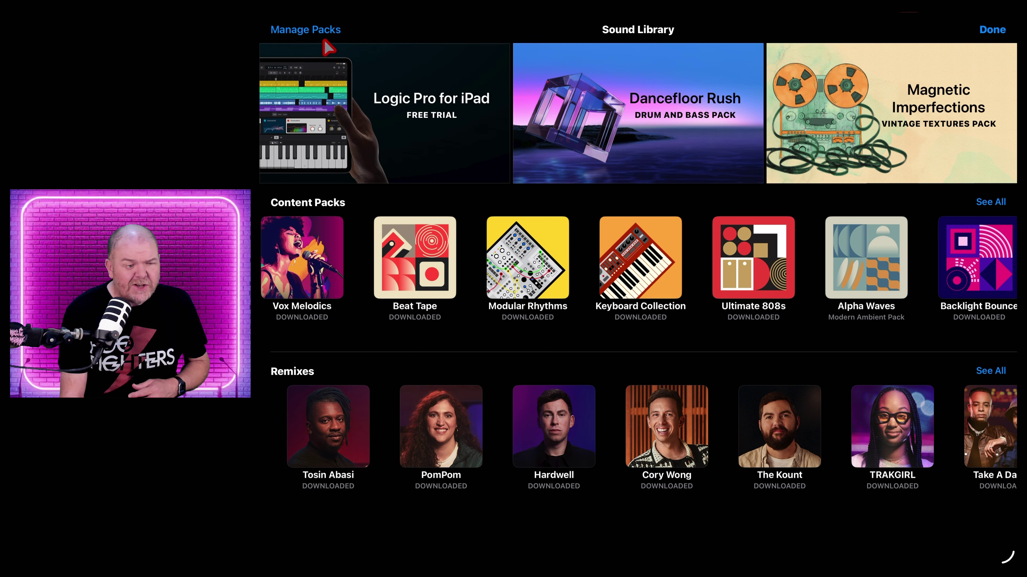
left_click(319, 32)
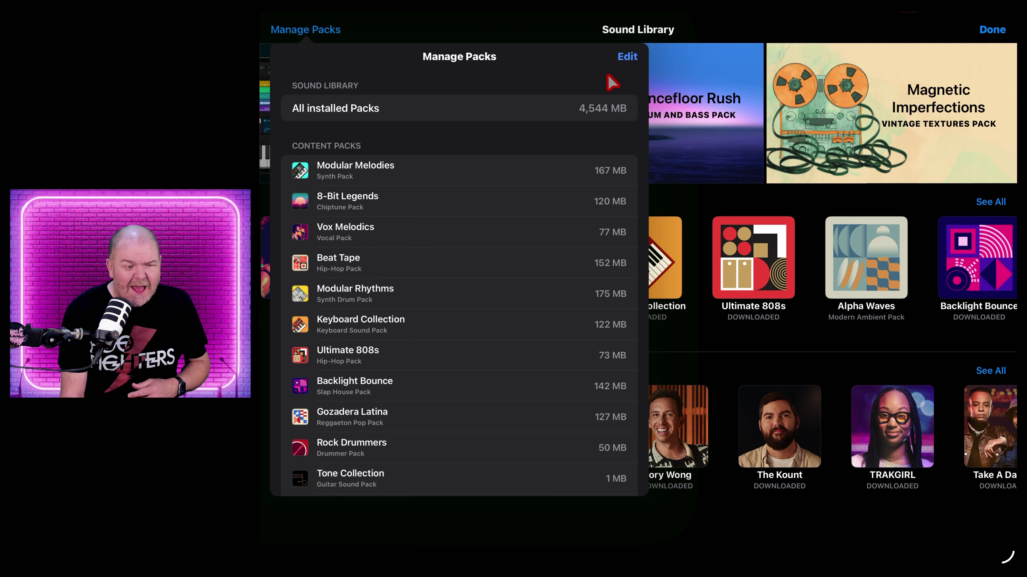
- Delete the Chromium Fray pack from the Manage Packs list in edit mode
left_click(627, 56)
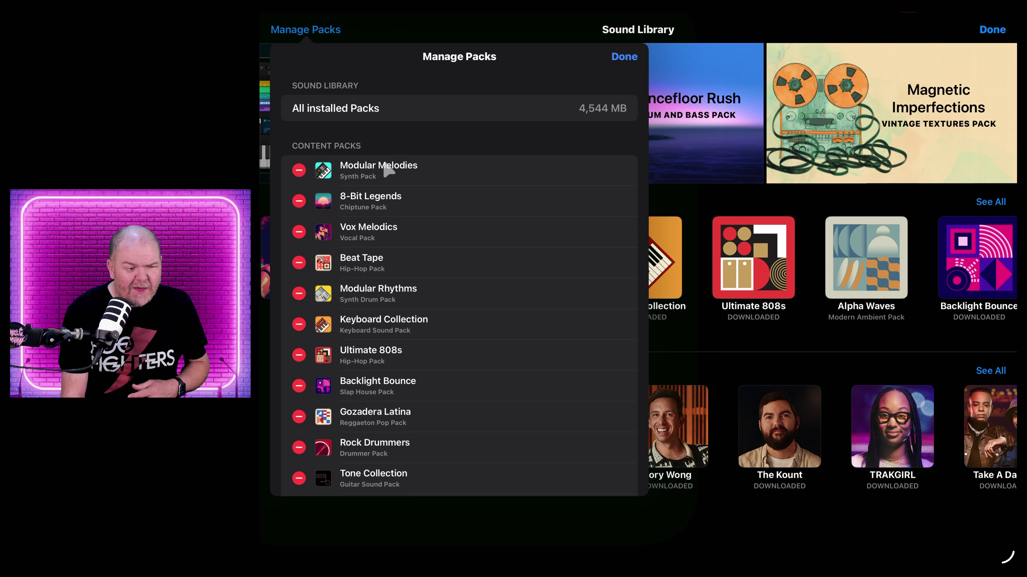
scroll(435, 196, "down", 10)
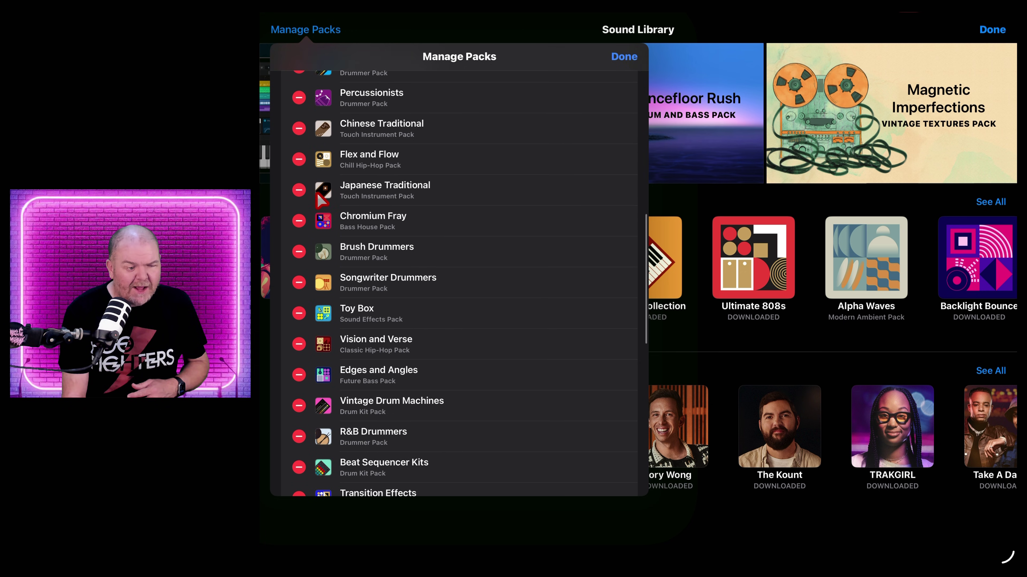
left_click(300, 222)
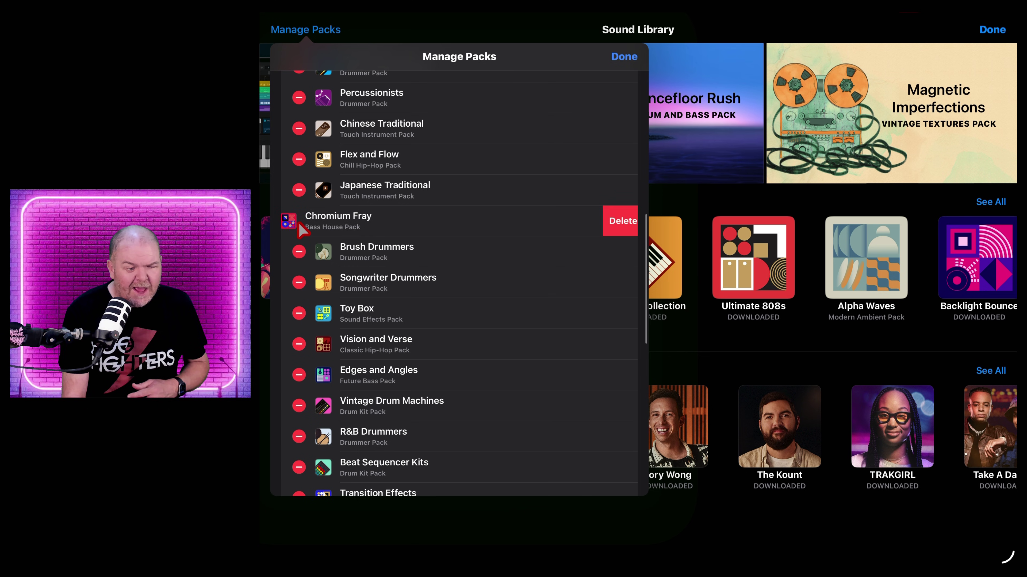
left_click(615, 230)
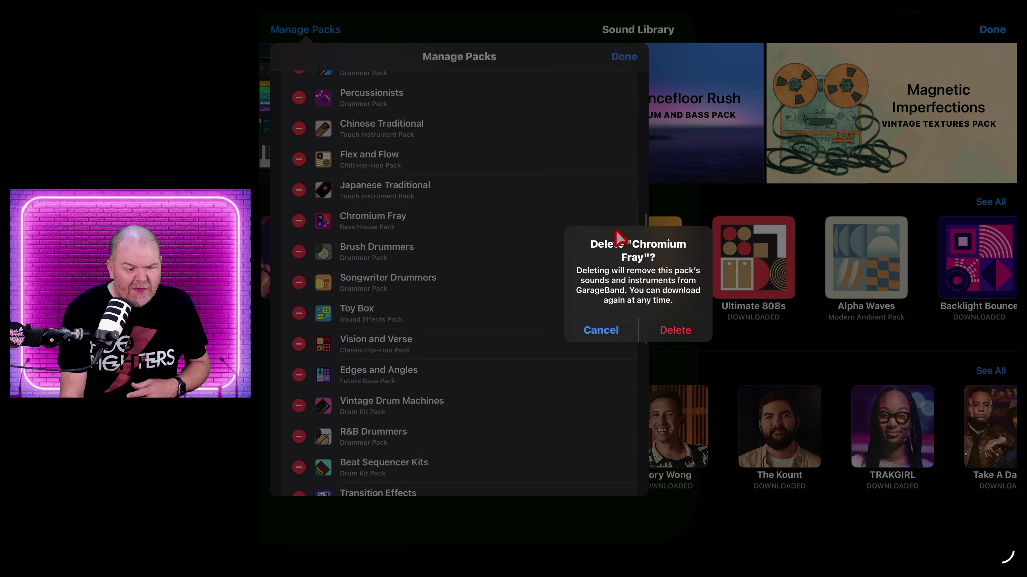
left_click(683, 338)
- Leave edit mode and dismiss the Manage Packs list
scroll(423, 250, "up", 2)
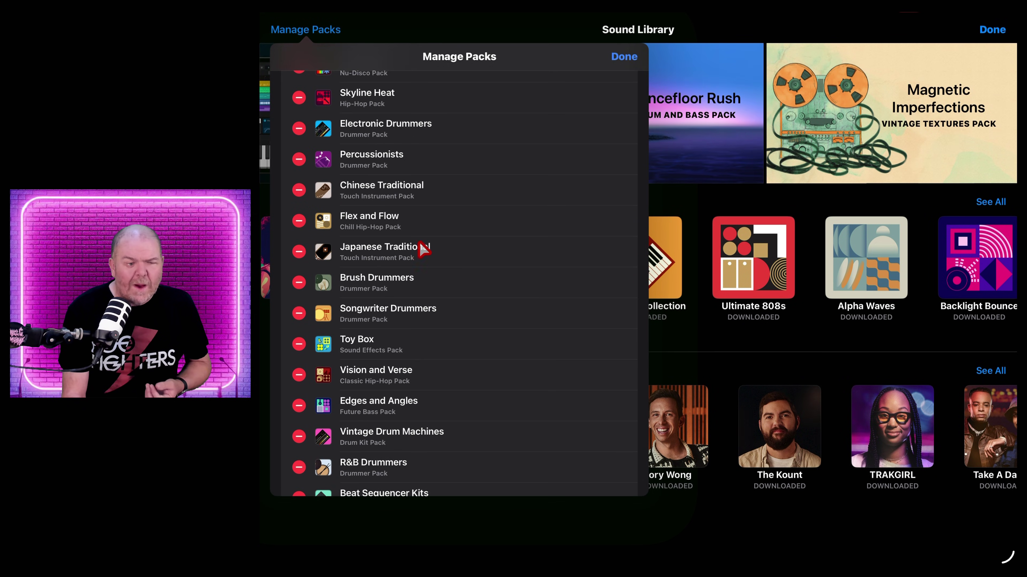
scroll(495, 224, "up", 1)
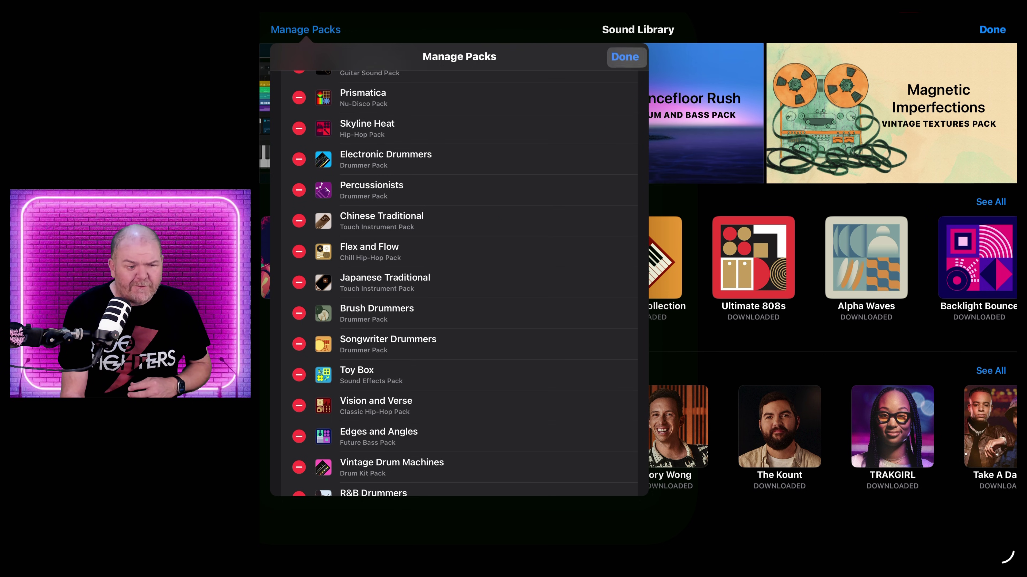
left_click(624, 57)
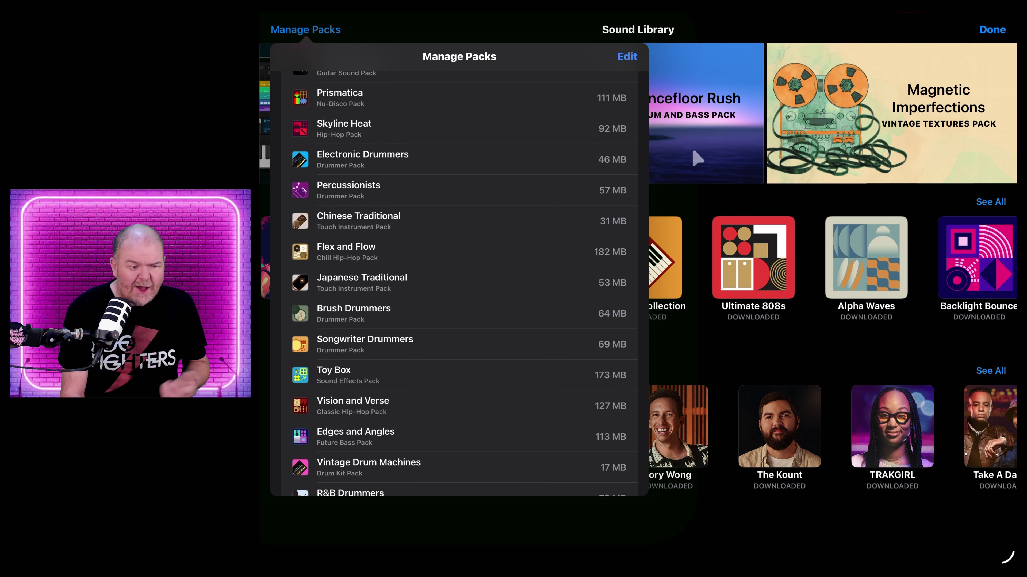
left_click(707, 207)
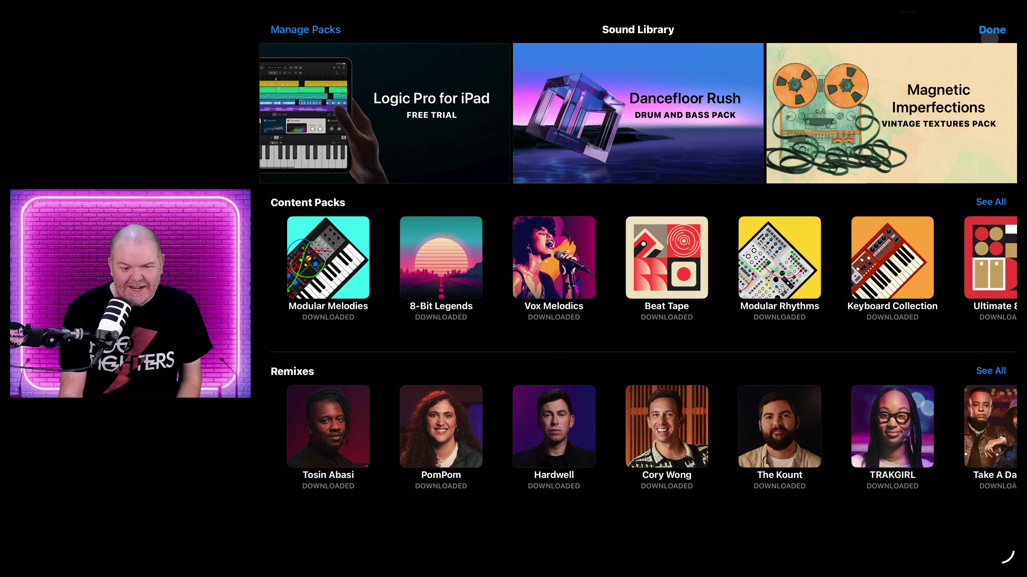
- Close the Sound Library and bring up more Keyboard sounds
left_click(992, 29)
scroll(633, 296, "right", 5)
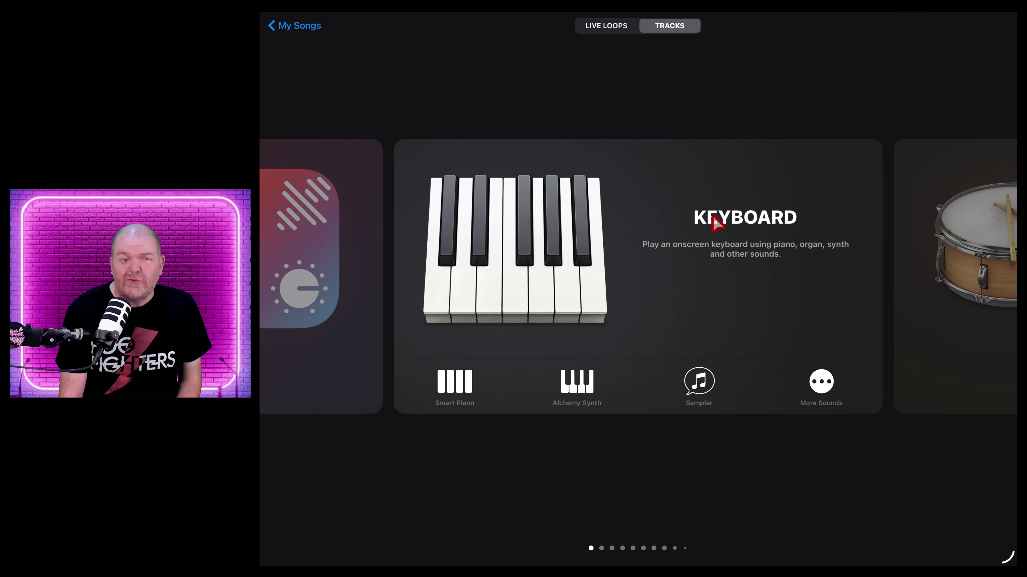
left_click(821, 379)
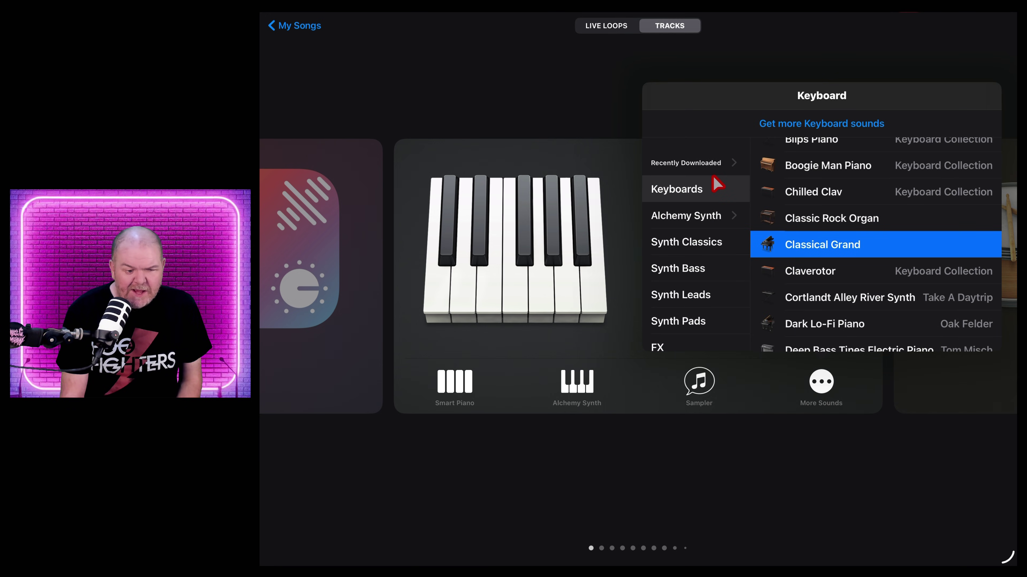
- List the recently downloaded Watch the Sound patches, such as Mellotron Flutes
left_click(691, 166)
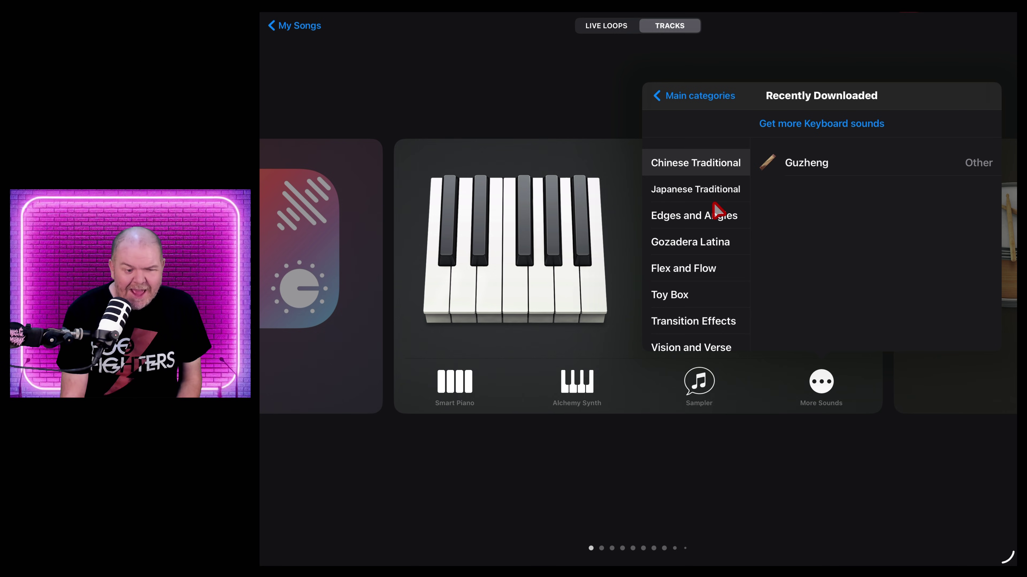
scroll(714, 206, "down", 2)
scroll(714, 202, "down", 12)
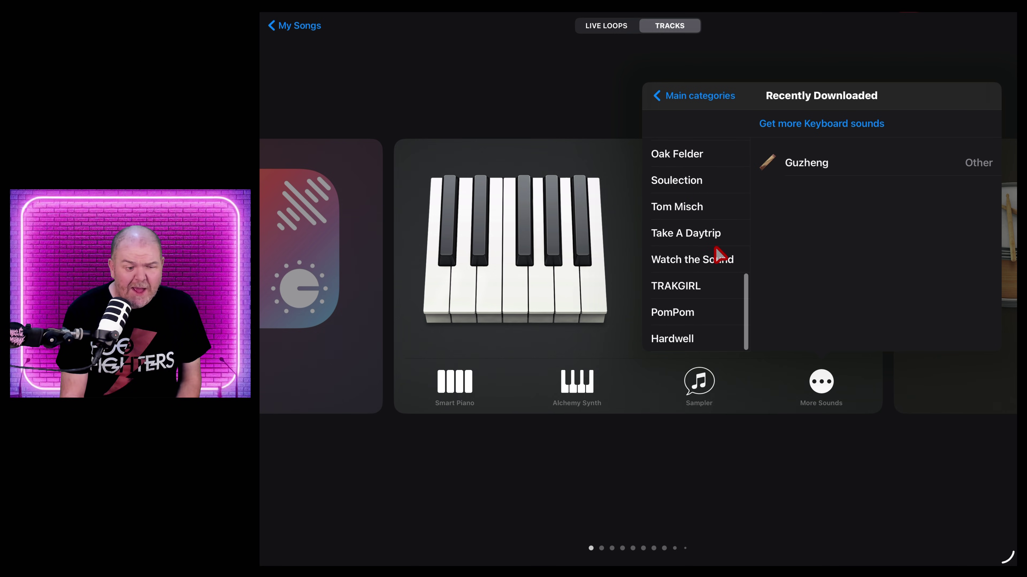
left_click(698, 261)
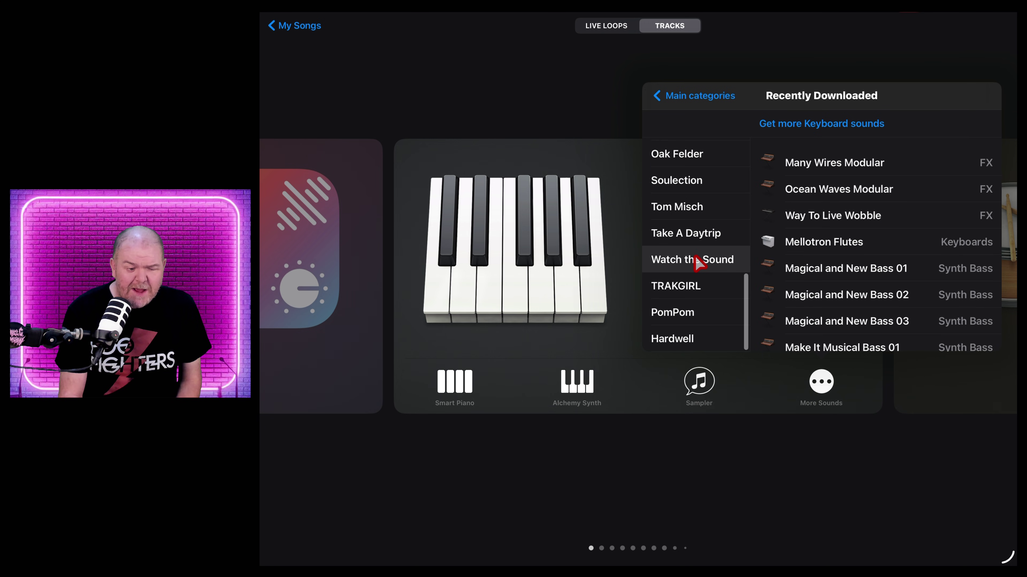
scroll(881, 202, "up", 2)
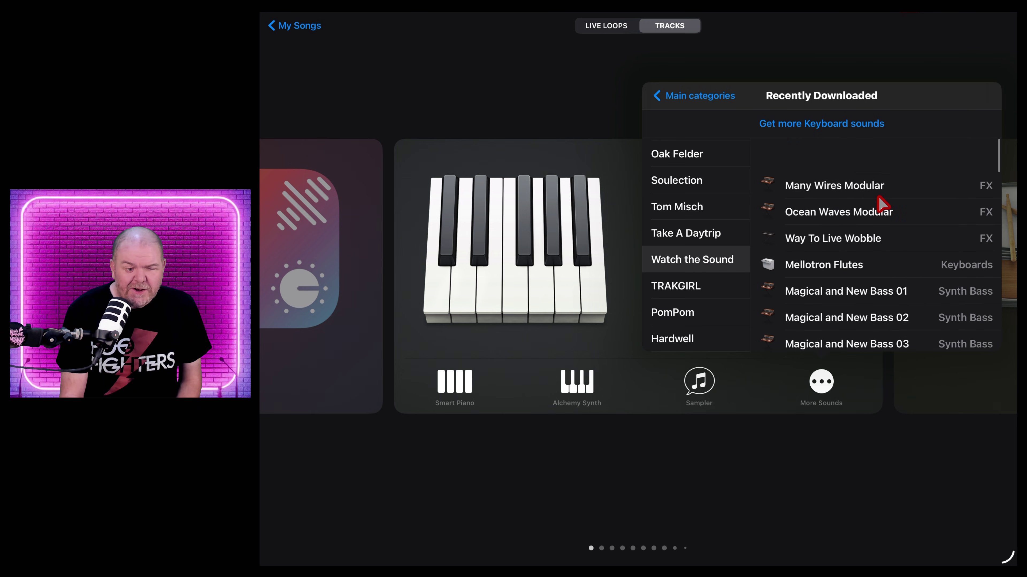
scroll(882, 203, "down", 20)
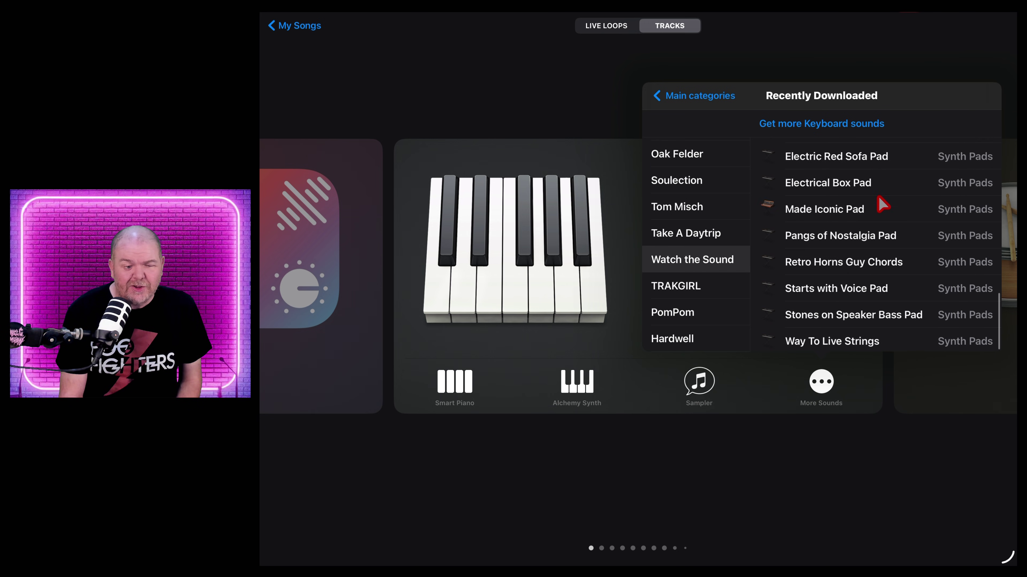
scroll(882, 204, "up", 20)
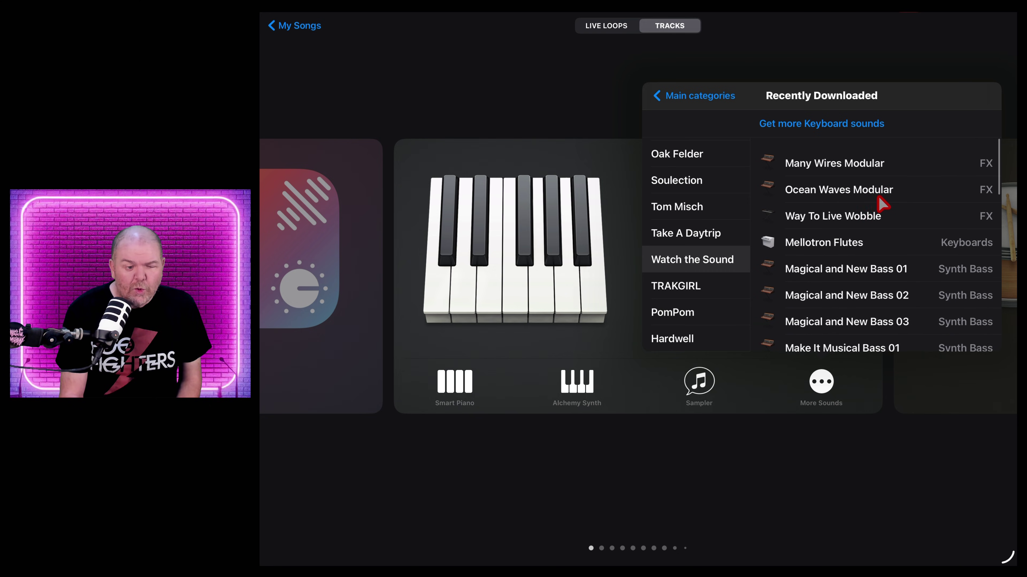
- Load Mellotron Flutes, play a C3, G, D and G2 chord, then return to the instrument browser
left_click(823, 244)
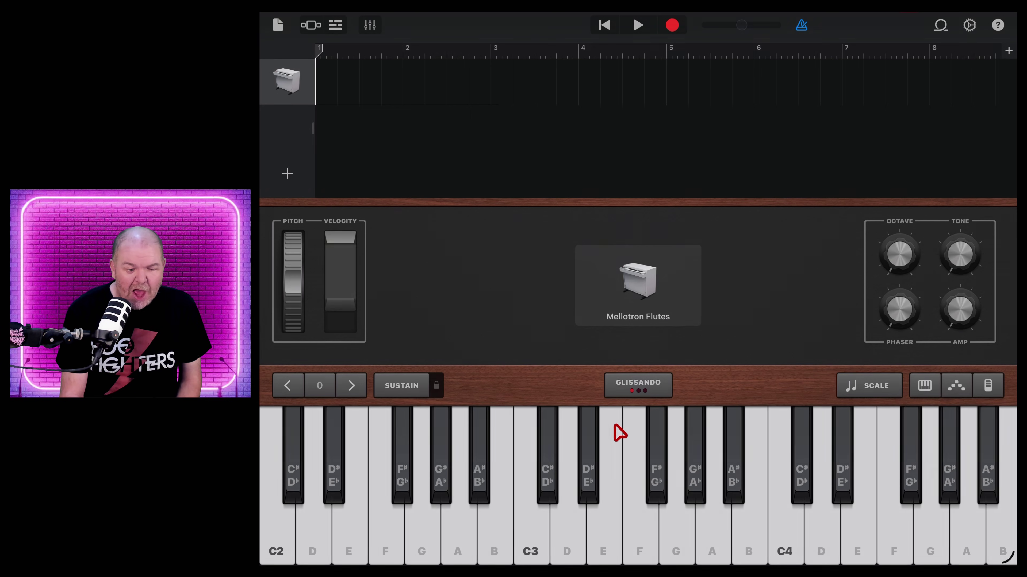
left_click(513, 490)
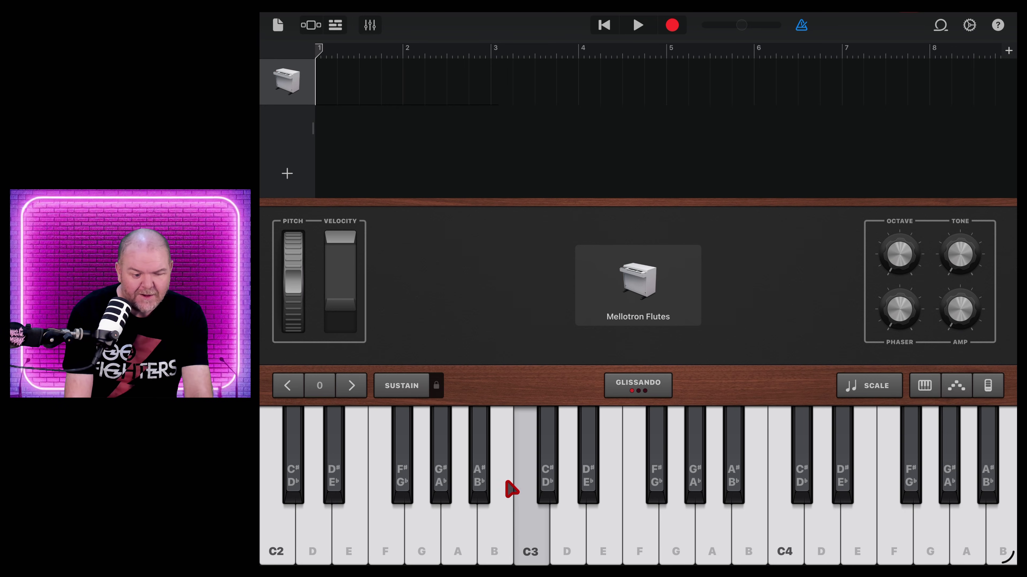
left_click(676, 526)
left_click(822, 526)
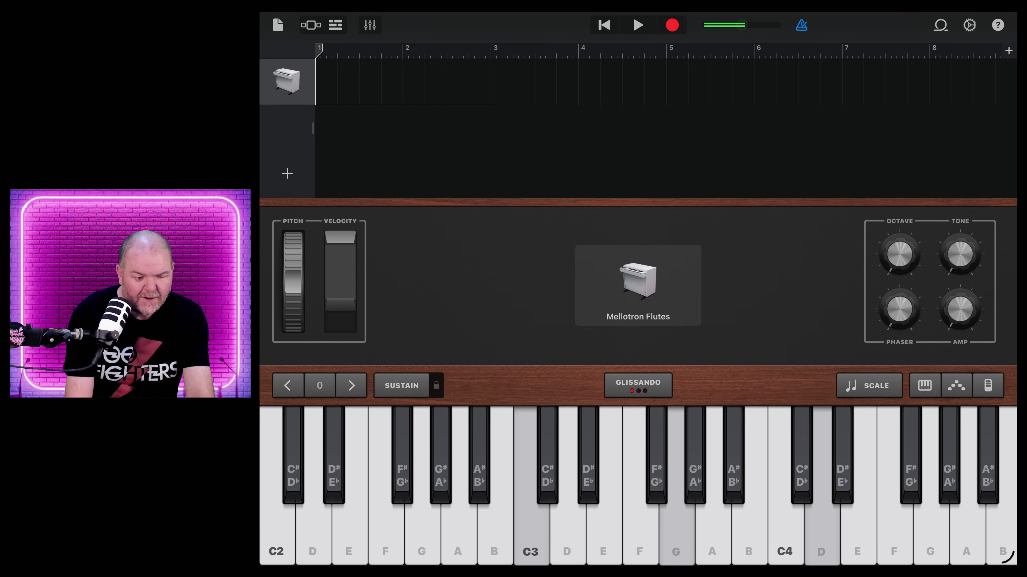
left_click(422, 526)
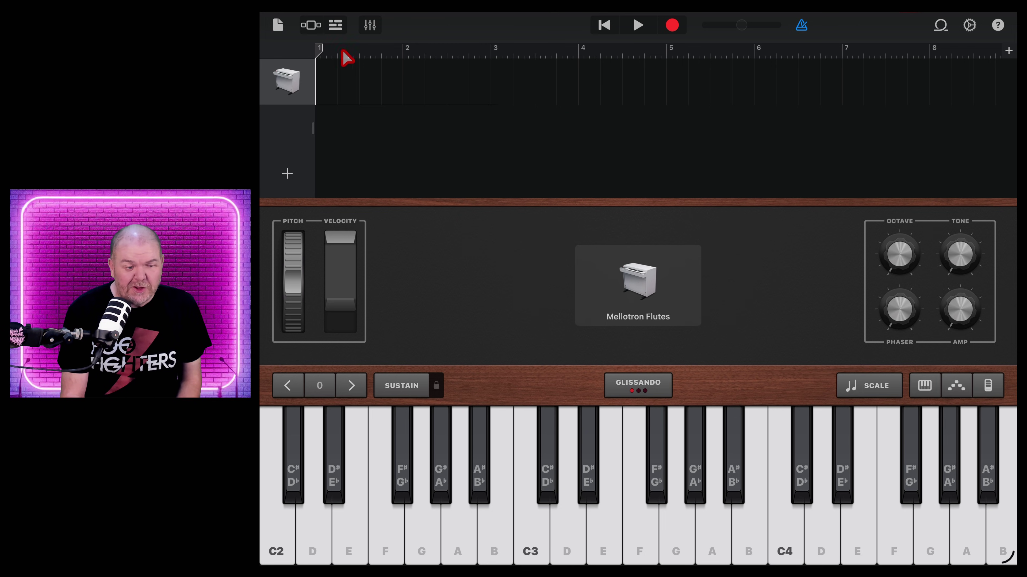
left_click(311, 25)
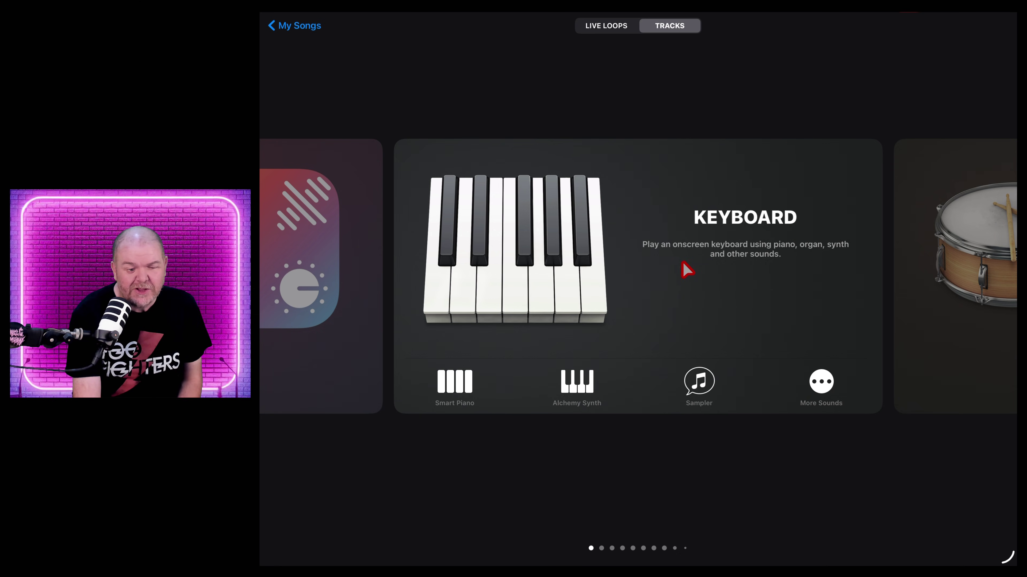
- Open the Erhu world instrument and play a note on its lower string
scroll(683, 263, "right", 4)
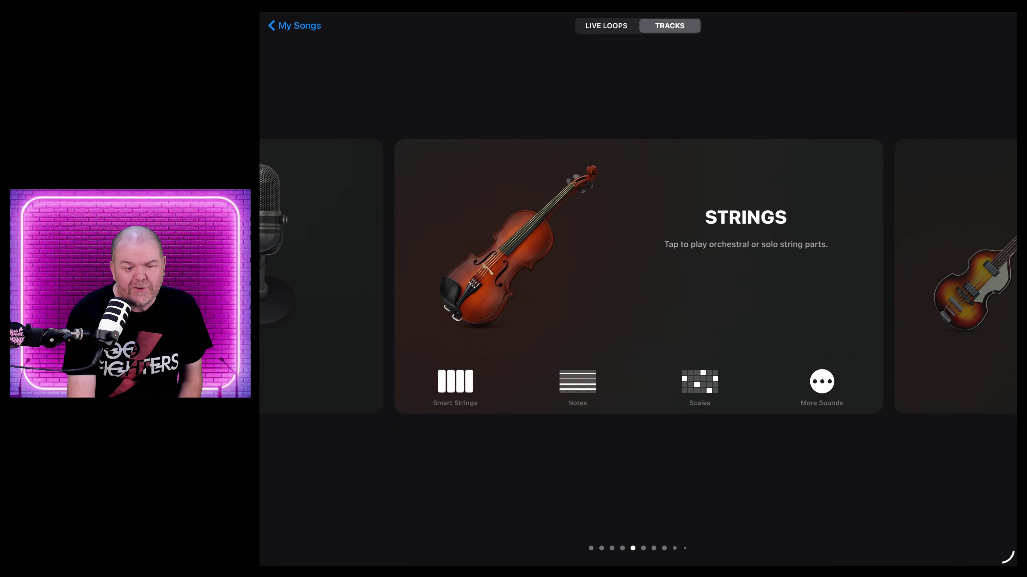
scroll(683, 262, "right", 3)
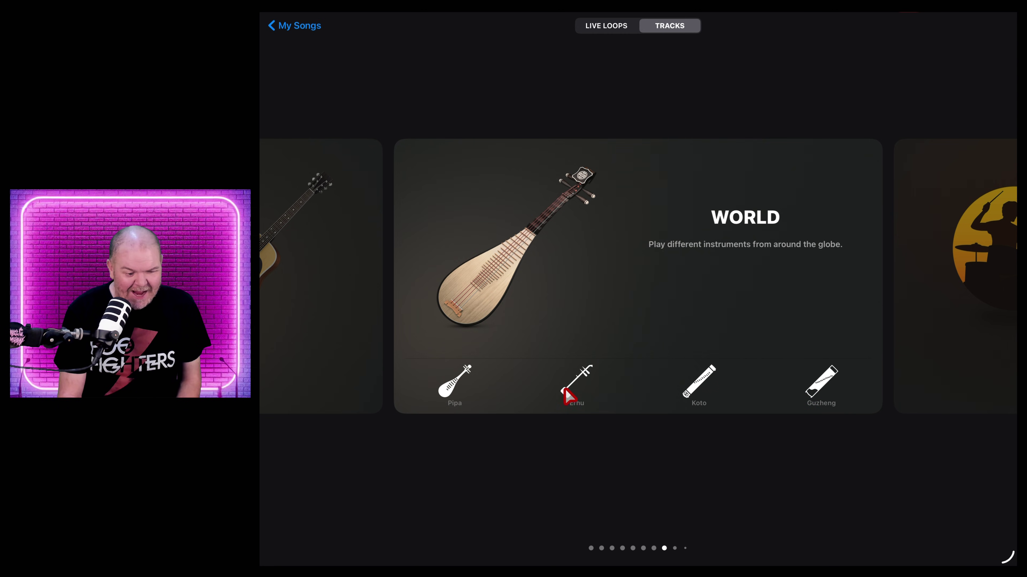
left_click(581, 382)
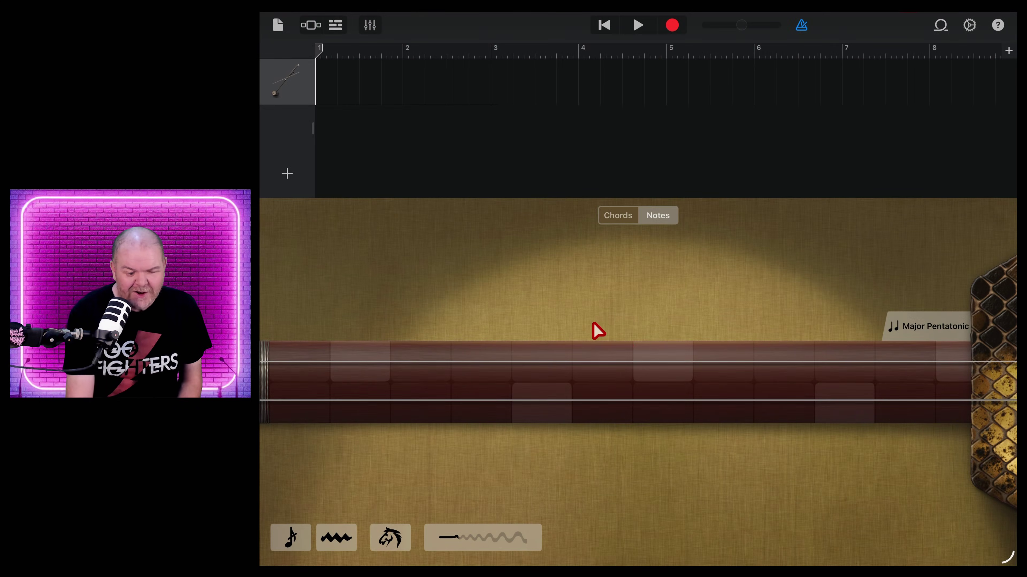
left_click(598, 401)
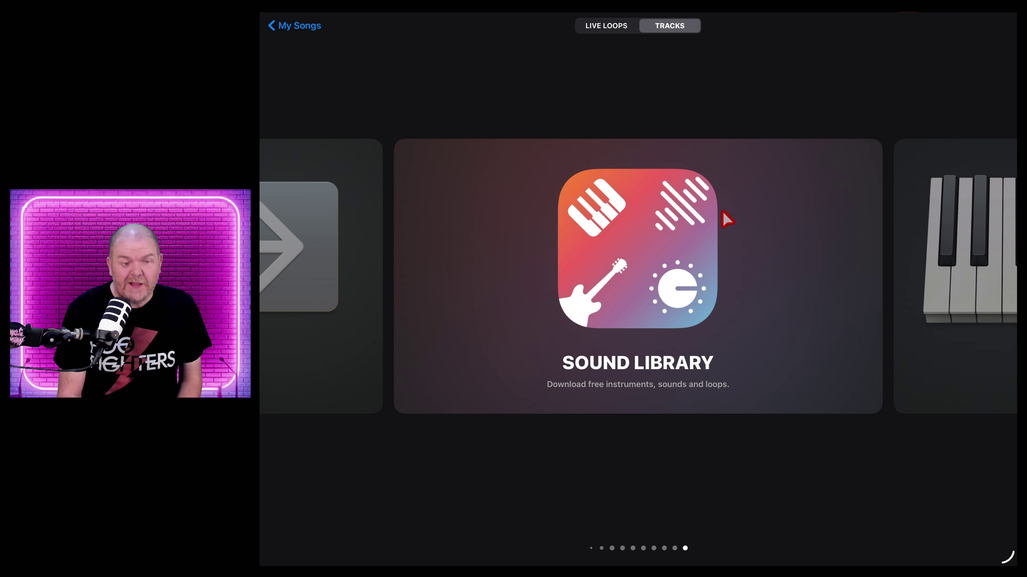
- Load the Pots and Pans kit from the recently downloaded Toy Box drum kits
scroll(725, 320, "right", 5)
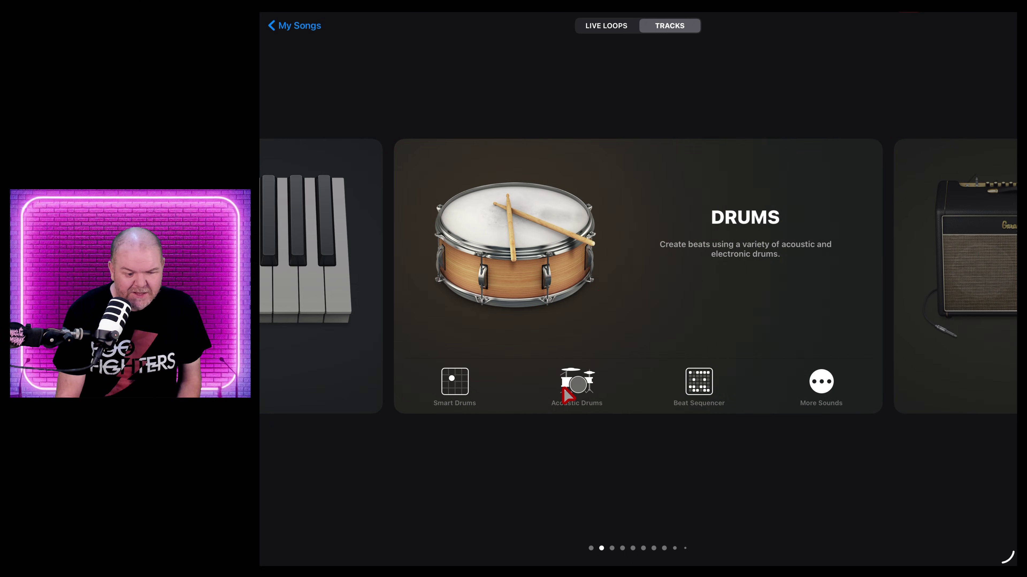
left_click(815, 386)
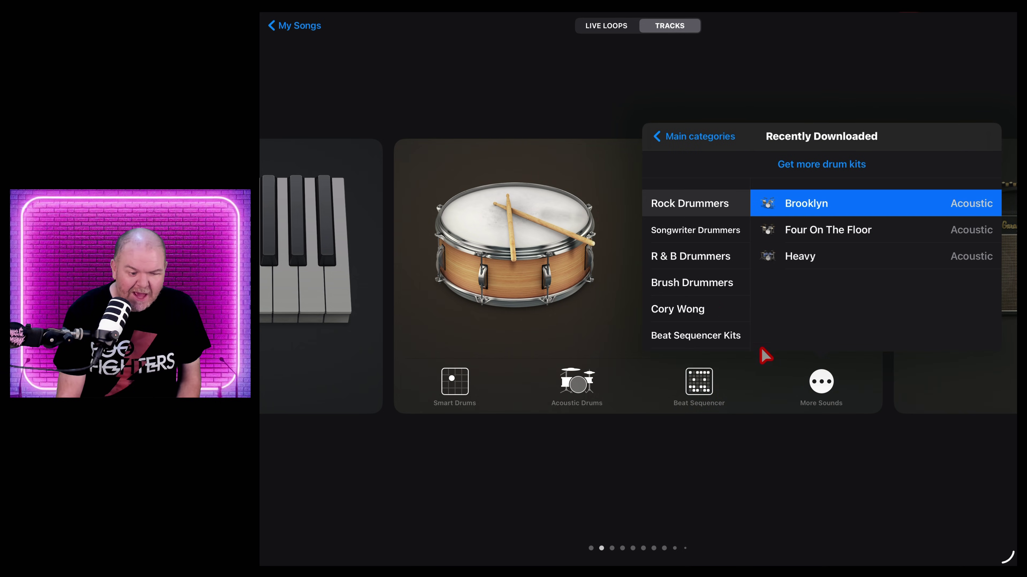
scroll(702, 230, "down", 3)
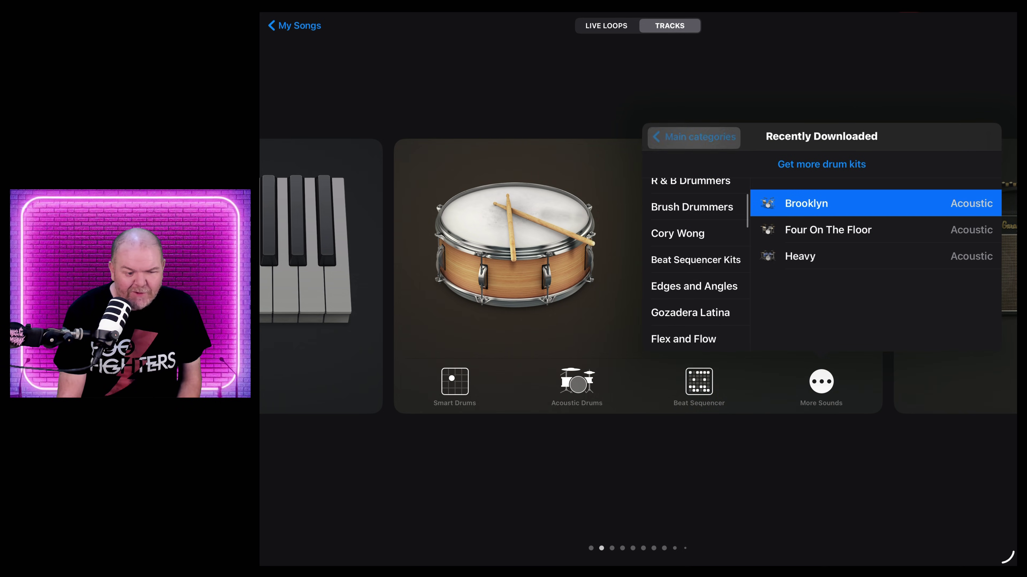
left_click(694, 136)
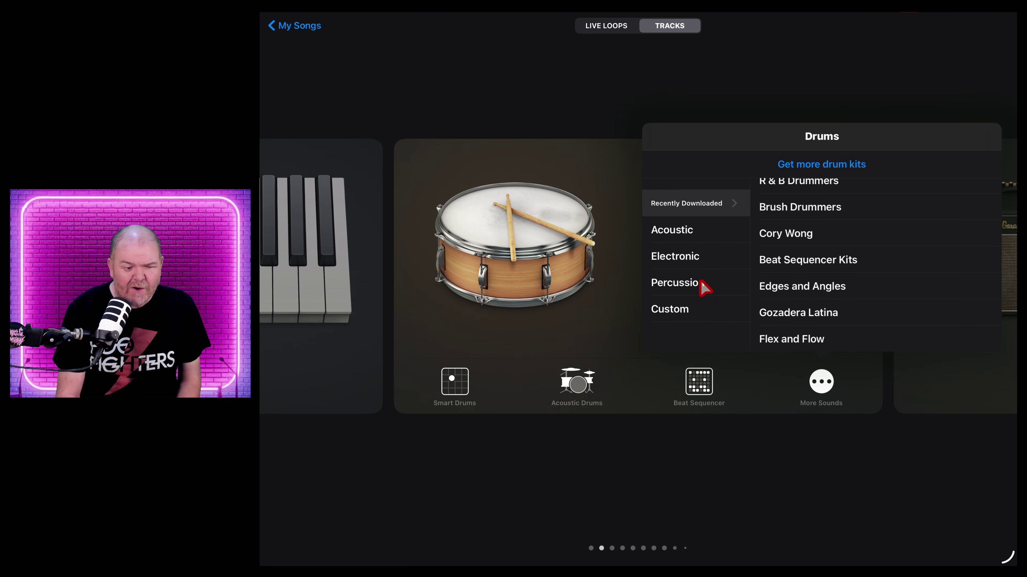
left_click(693, 206)
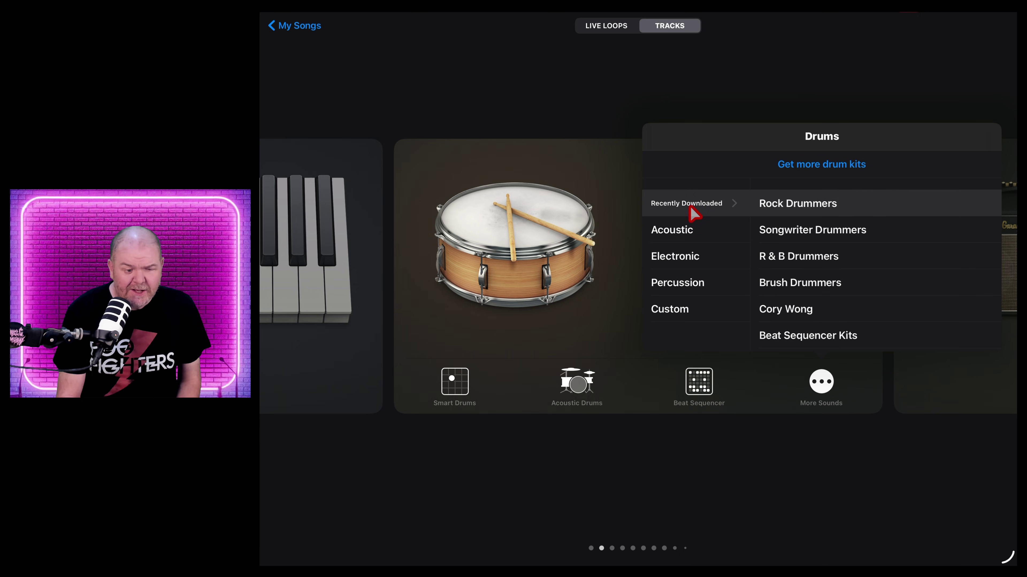
scroll(702, 234, "down", 5)
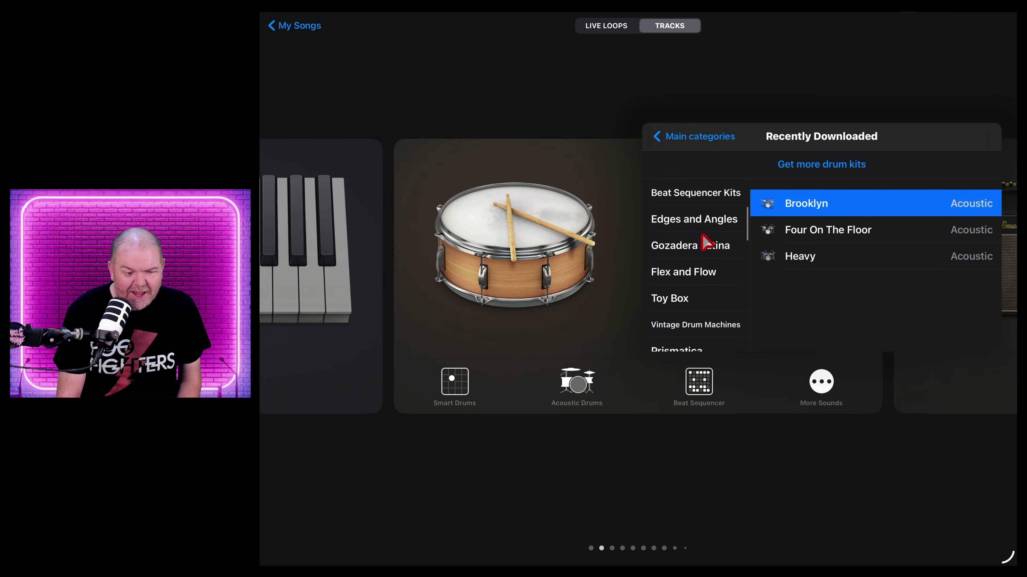
left_click(708, 244)
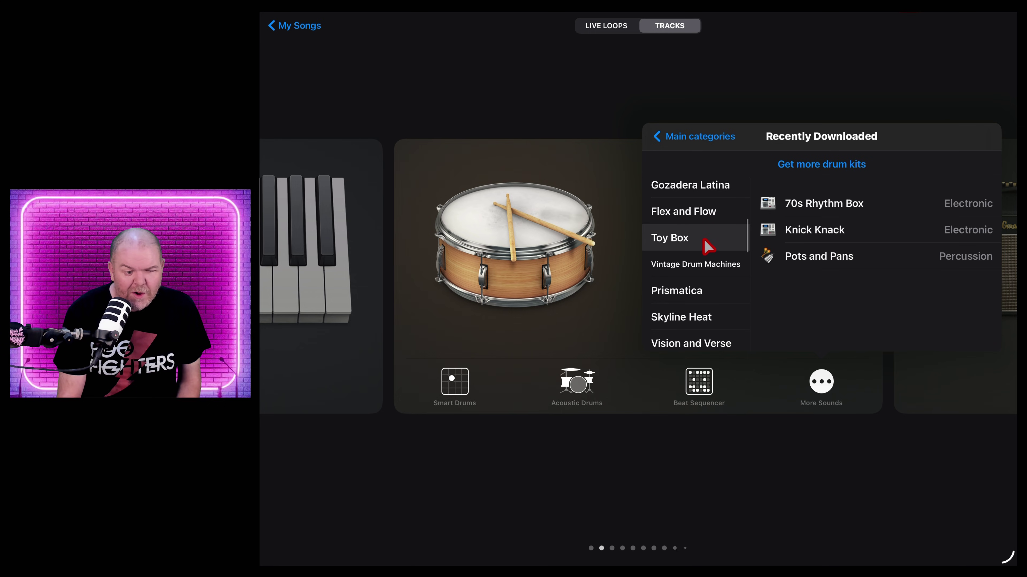
left_click(820, 257)
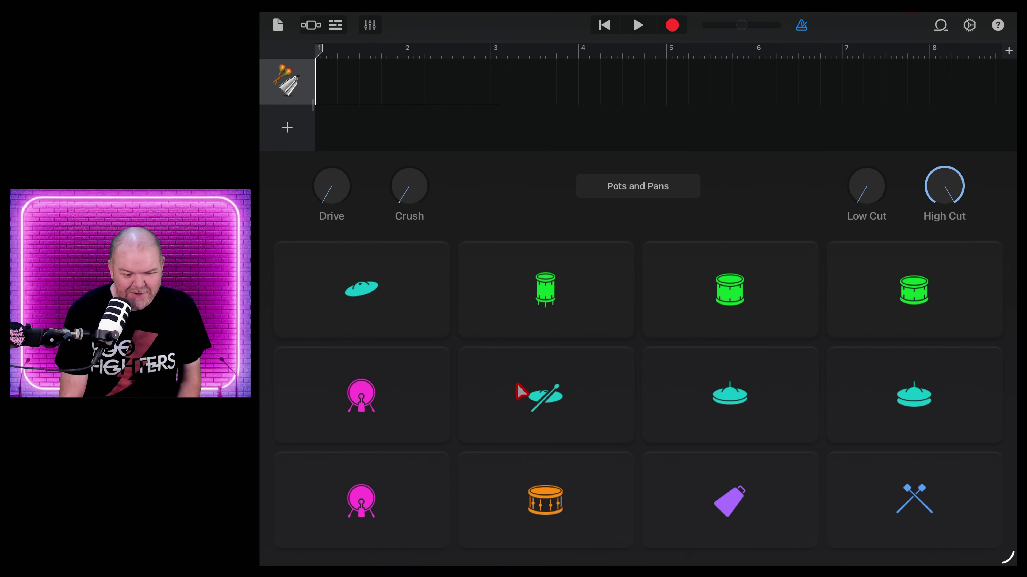
- Play the kick, snare, cowbell, hi-hat and cymbal pads of Pots and Pans
left_click(375, 506)
left_click(546, 500)
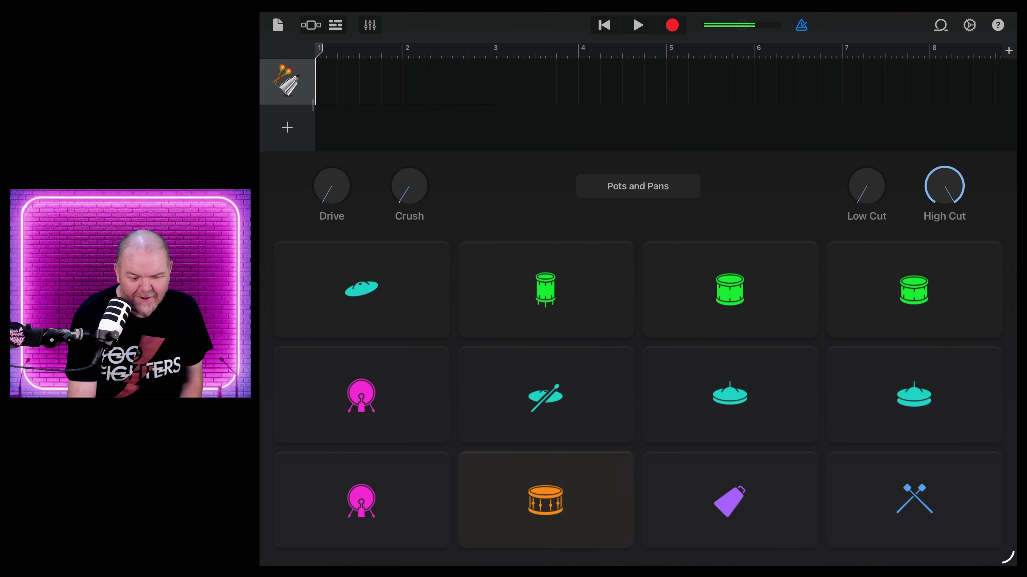
left_click(730, 501)
left_click(729, 394)
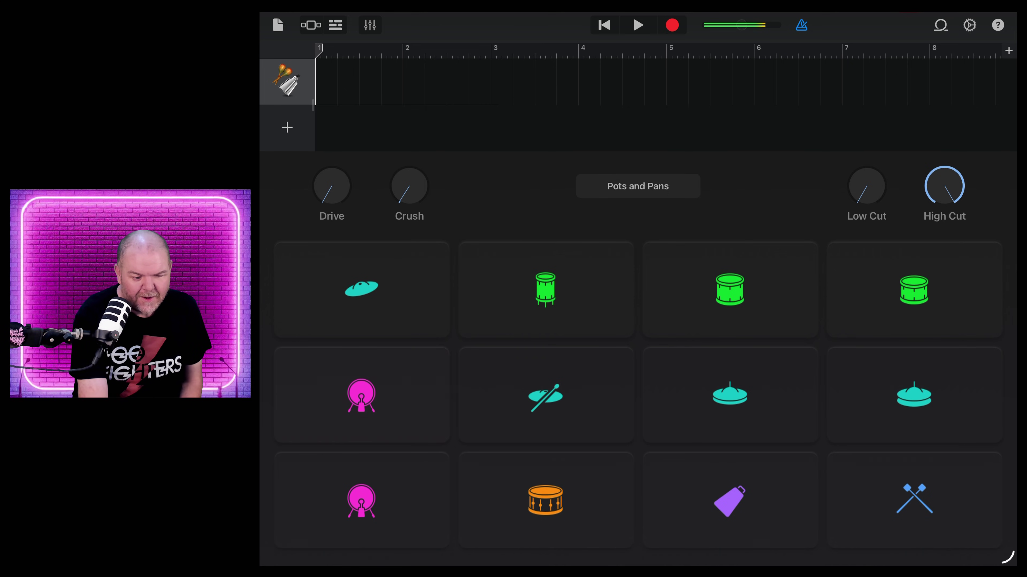
left_click(361, 288)
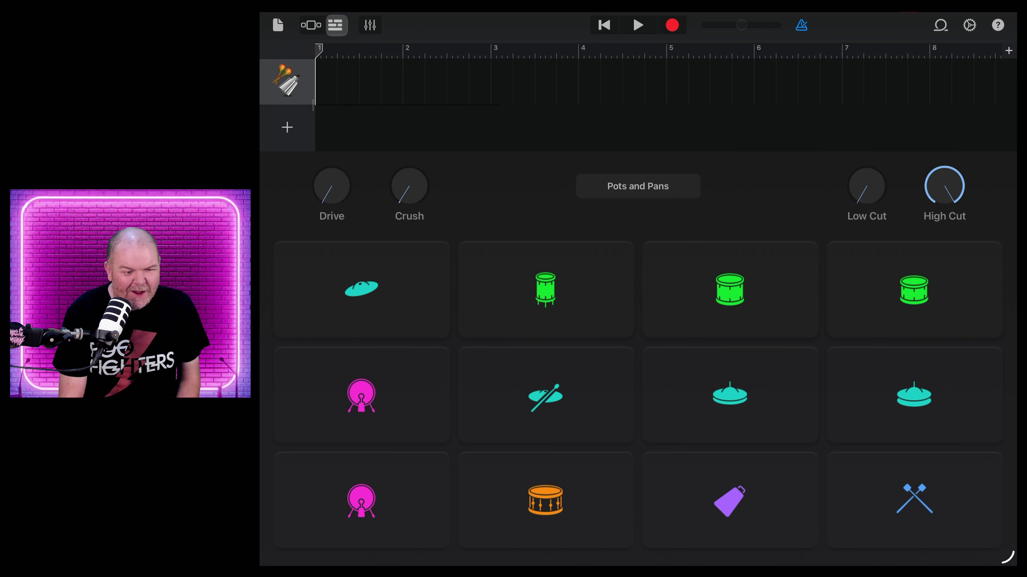
- Open the instrument browser and swipe over to the Drummer card
left_click(310, 25)
scroll(711, 287, "right", 10)
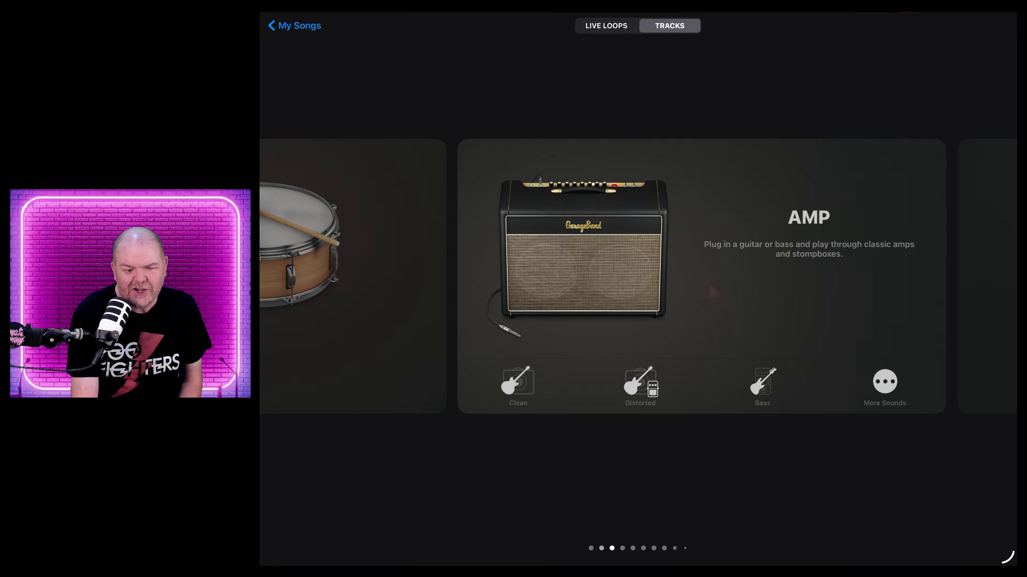
scroll(637, 276, "right", 10)
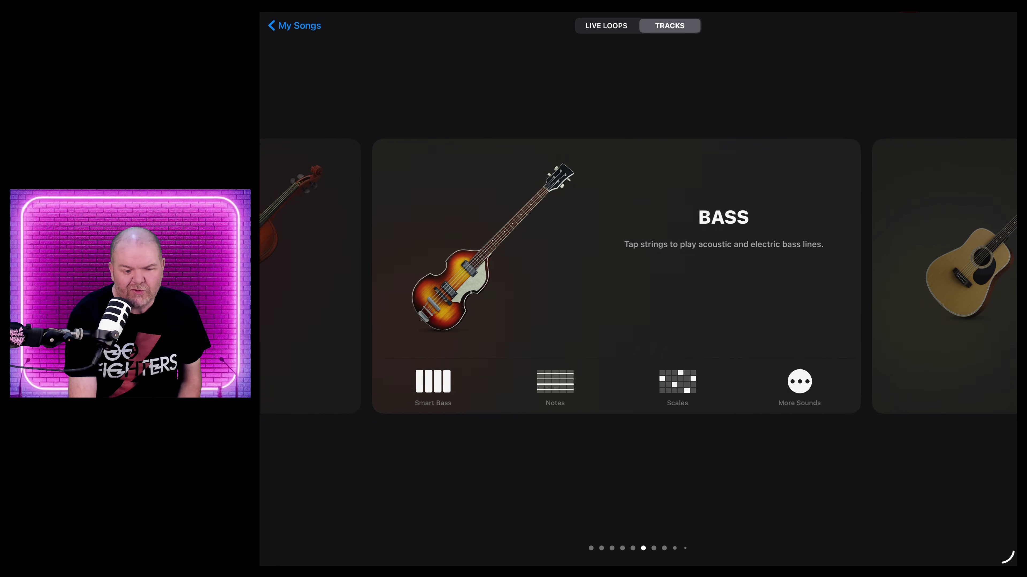
scroll(637, 276, "right", 3)
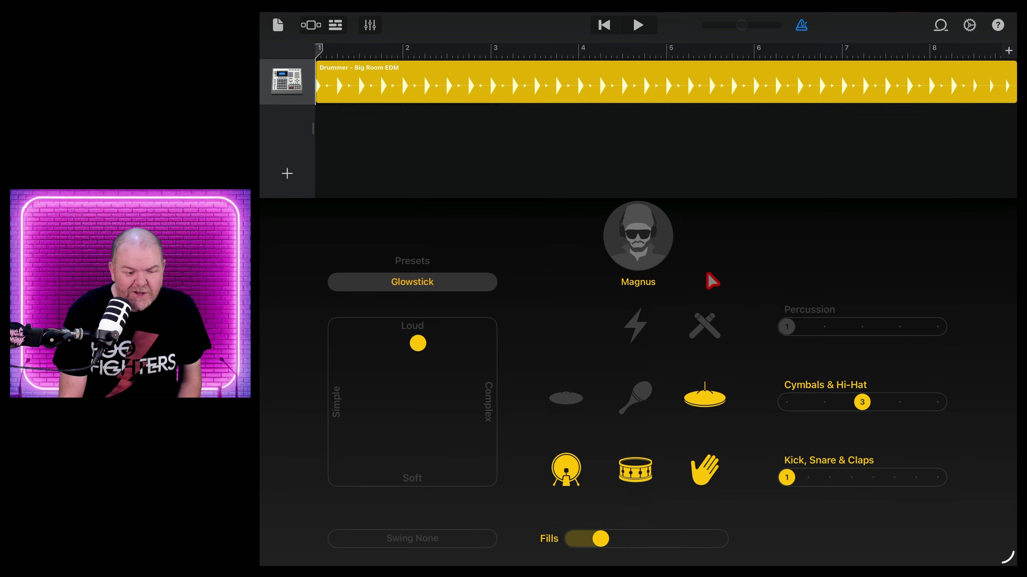
- Choose Finn from the Percussion drummers and play back his Boardwalk groove
left_click(647, 243)
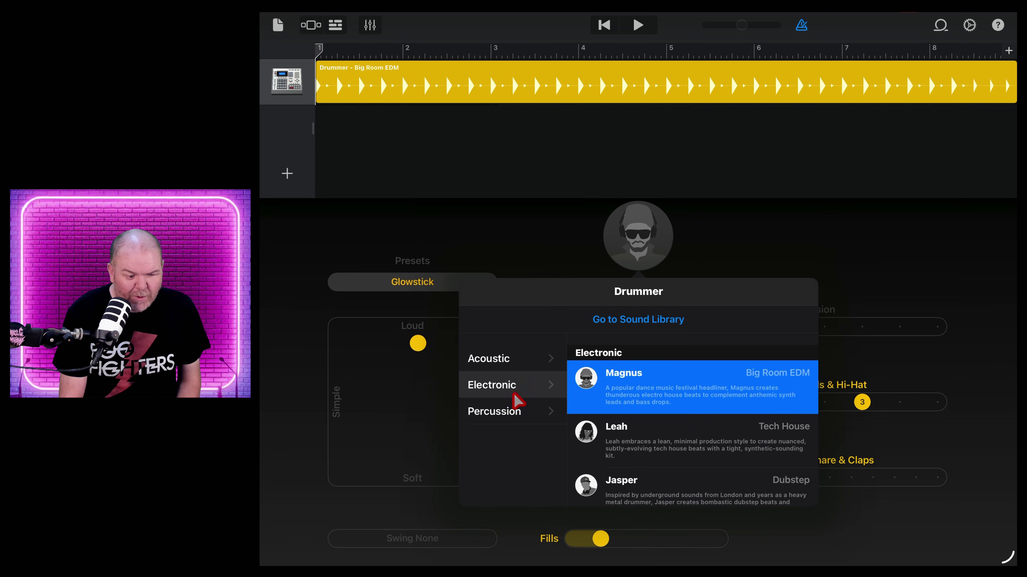
left_click(524, 361)
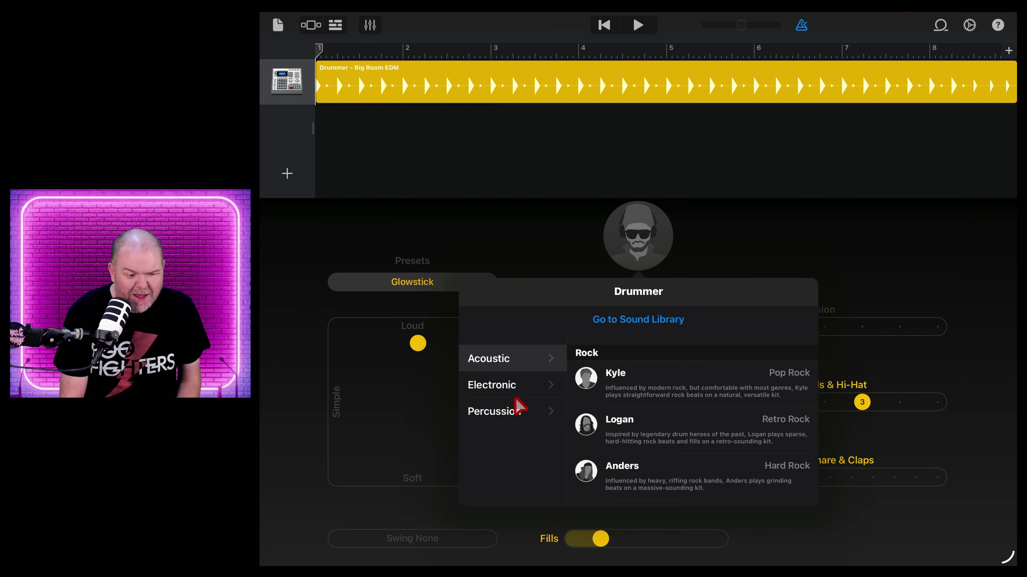
left_click(511, 411)
left_click(521, 388)
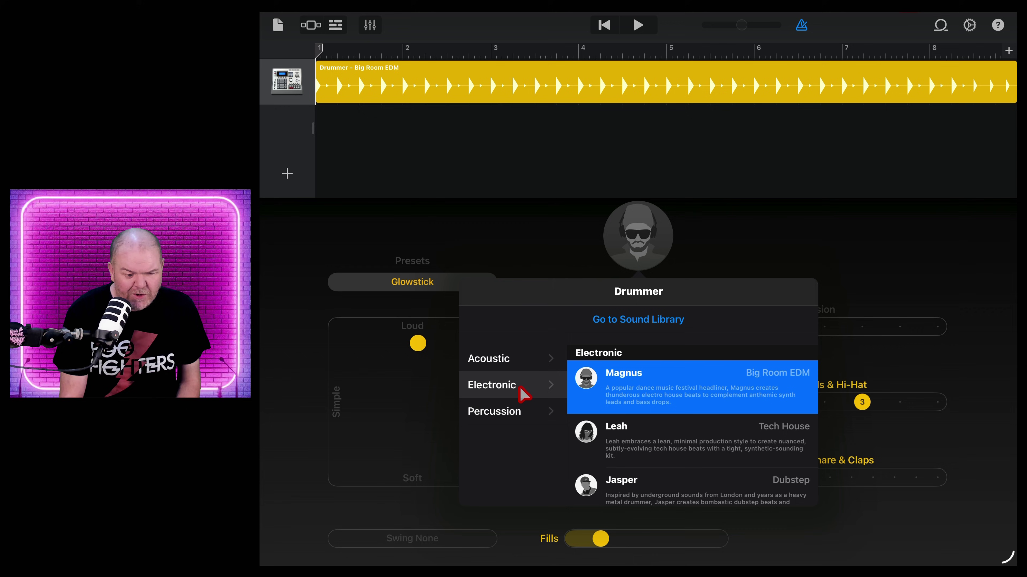
left_click(524, 413)
scroll(699, 417, "down", 1)
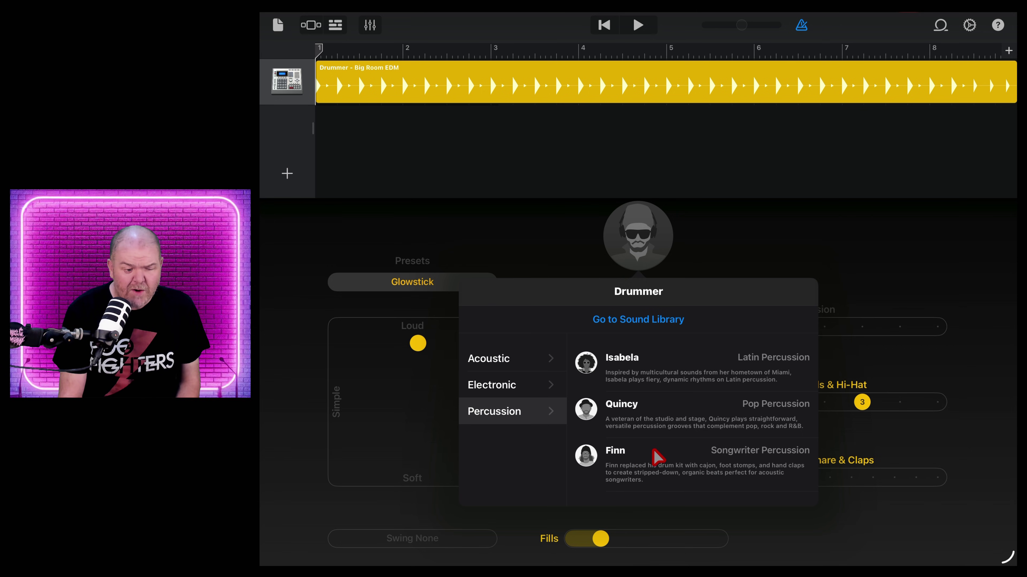
left_click(690, 460)
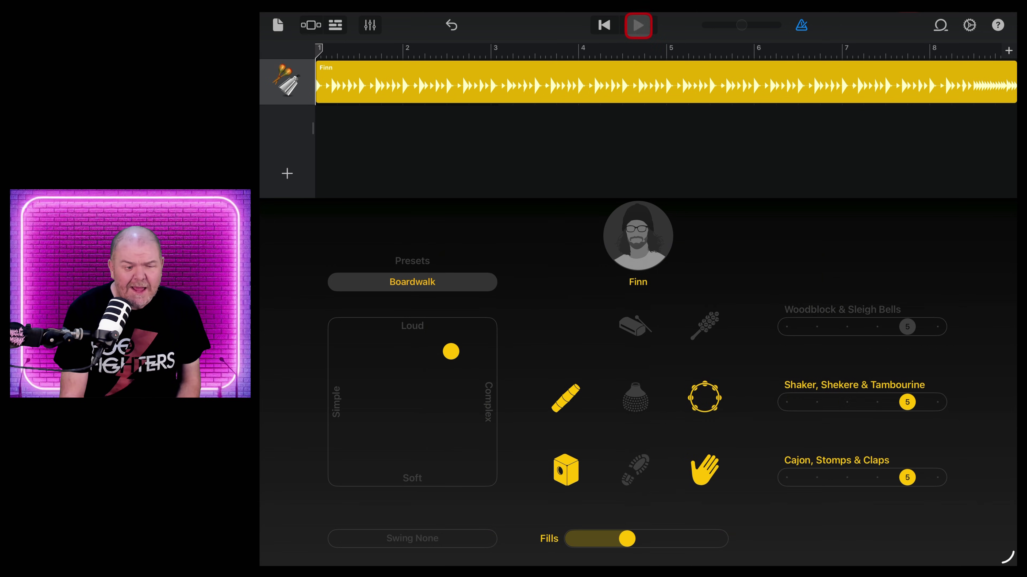
left_click(638, 26)
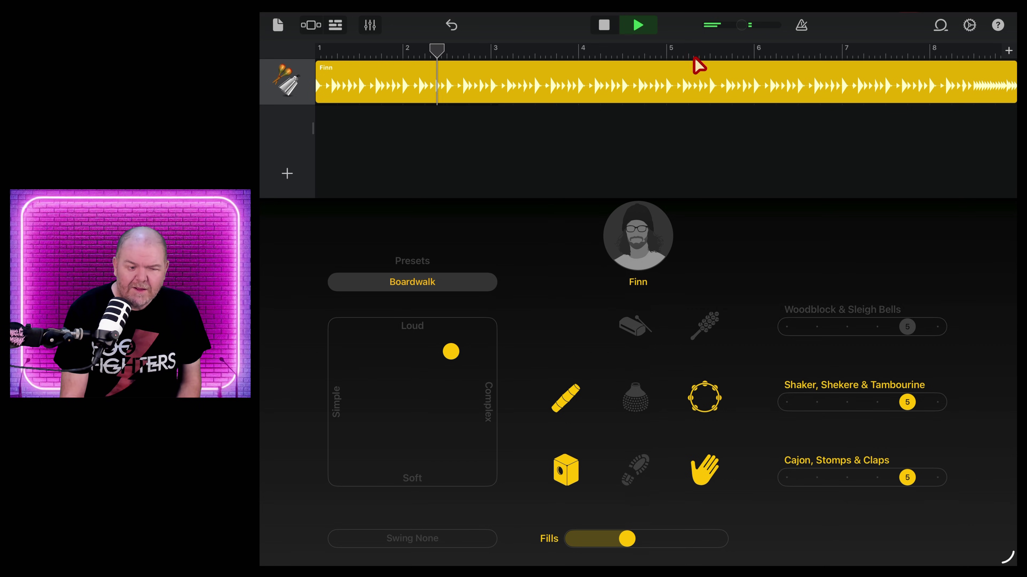
left_click(604, 26)
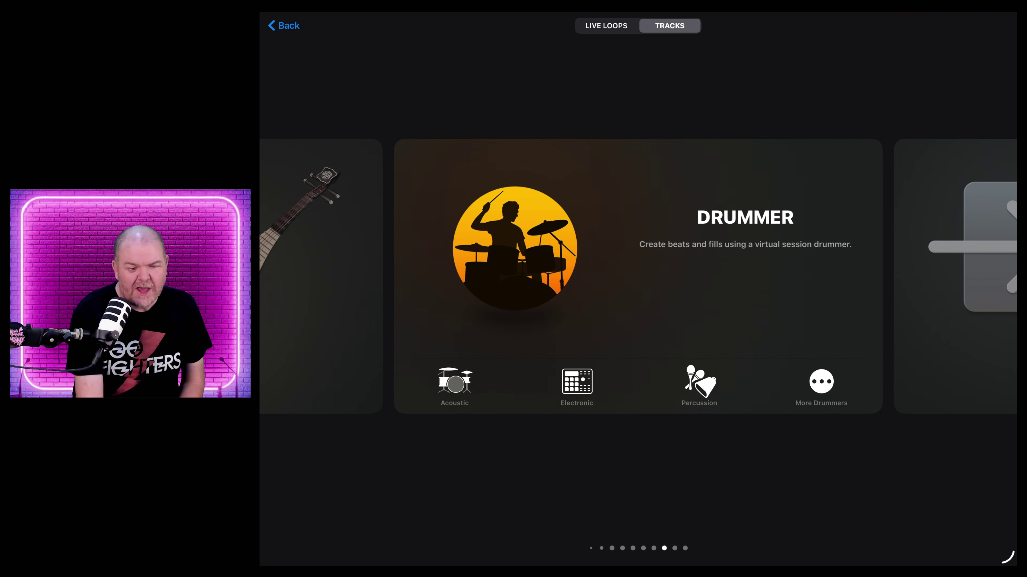
- Load the Alchemy Synth lead sound A Simpler Time from the keyboard sound categories
scroll(638, 276, "right", 3)
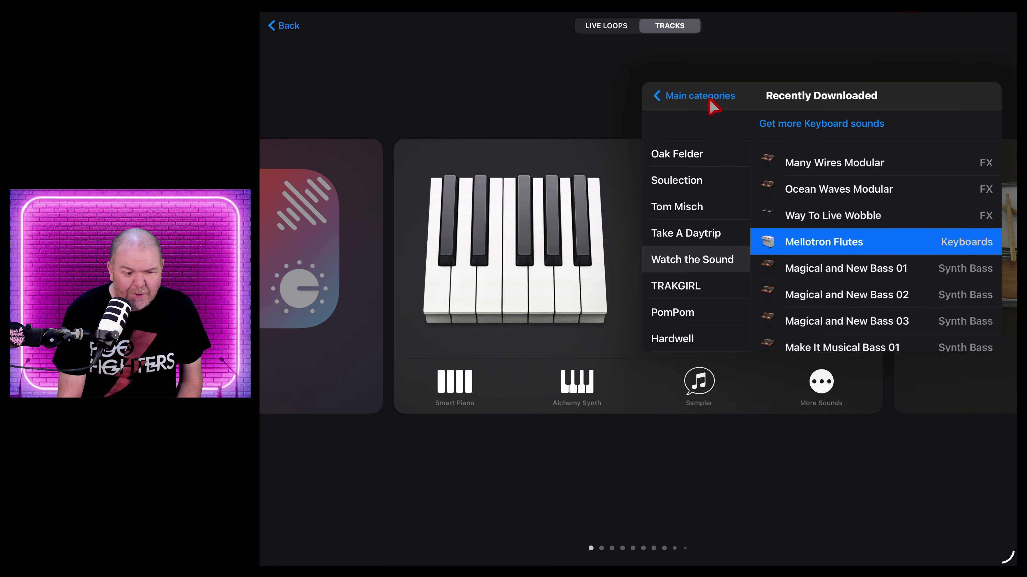
left_click(695, 101)
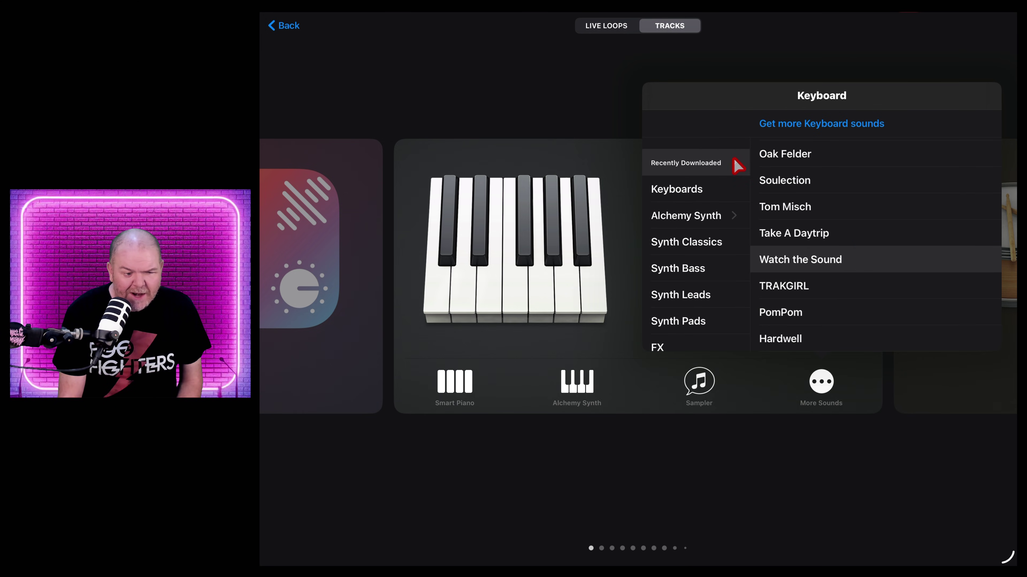
scroll(707, 166, "down", 3)
scroll(712, 168, "up", 3)
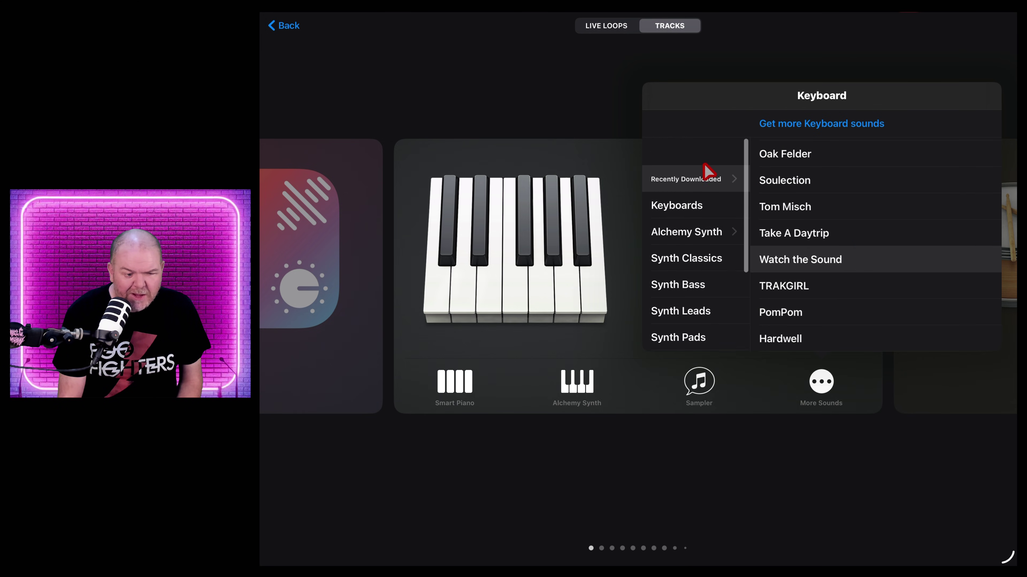
left_click(709, 216)
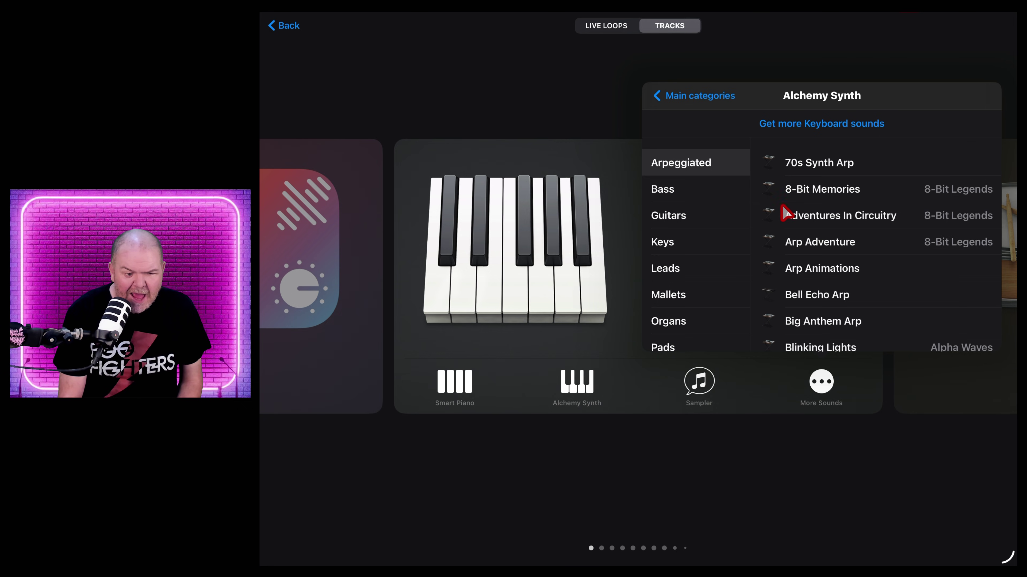
scroll(713, 200, "down", 5)
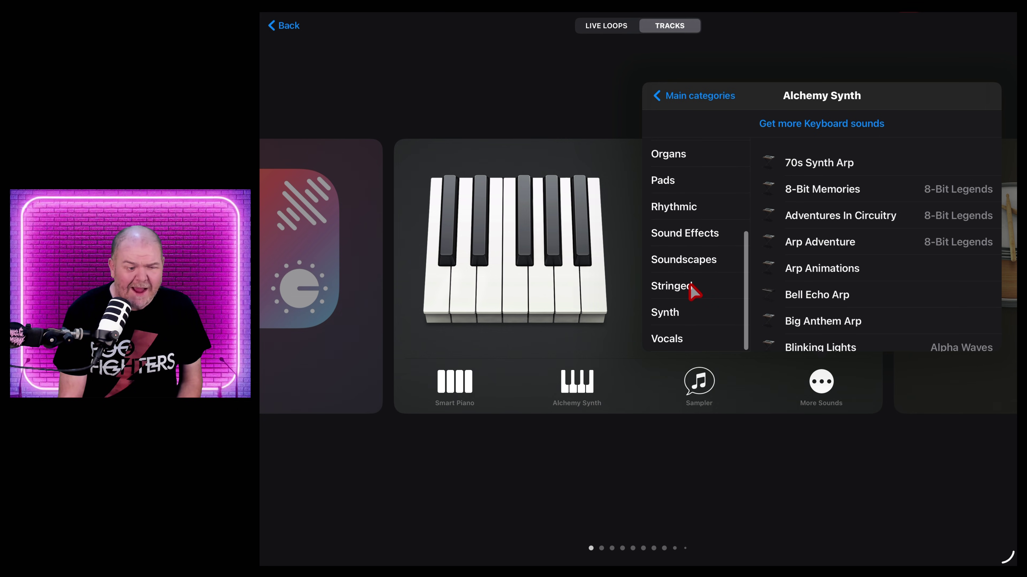
scroll(692, 289, "up", 5)
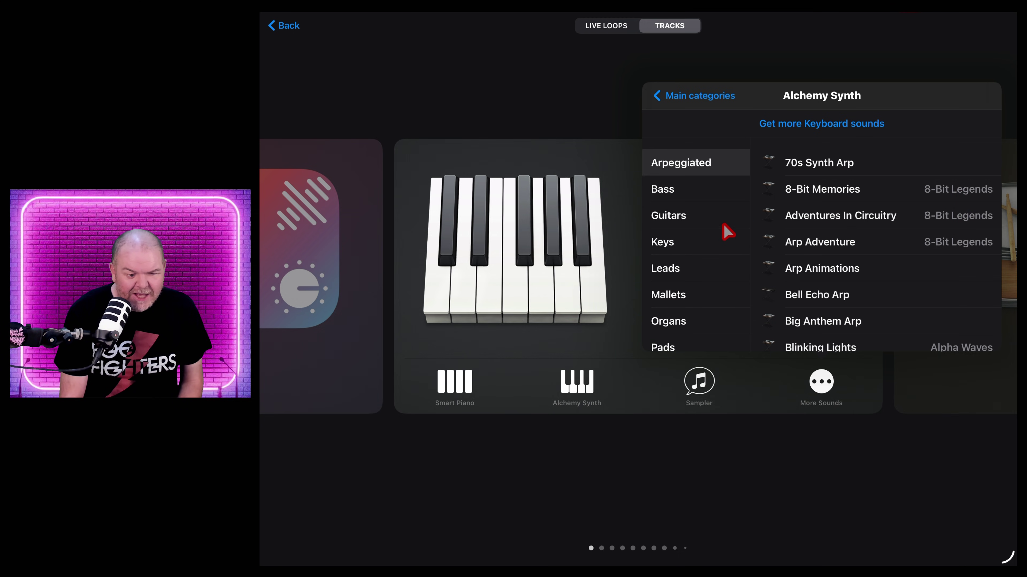
left_click(694, 274)
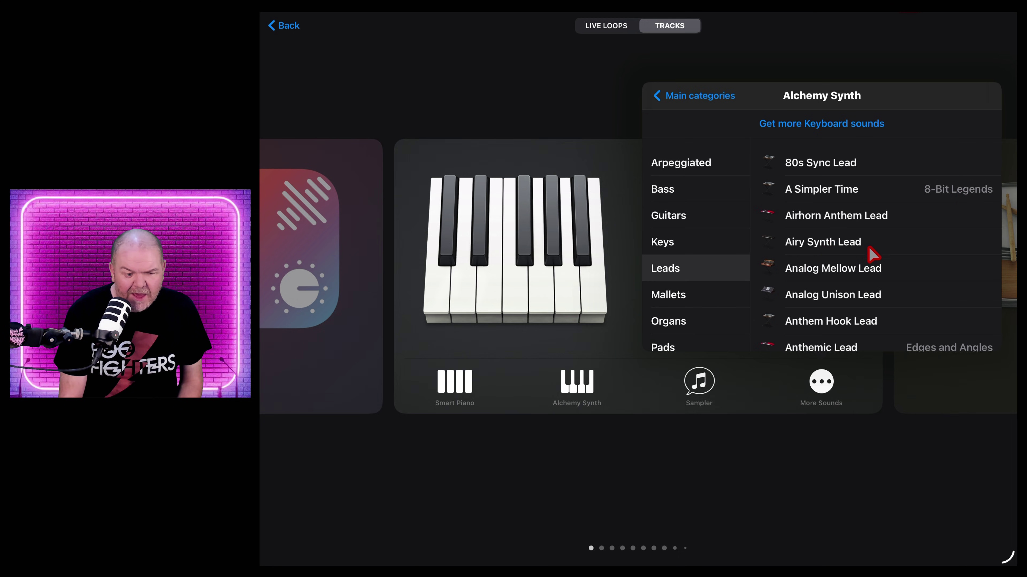
scroll(873, 242, "down", 3)
scroll(875, 234, "up", 4)
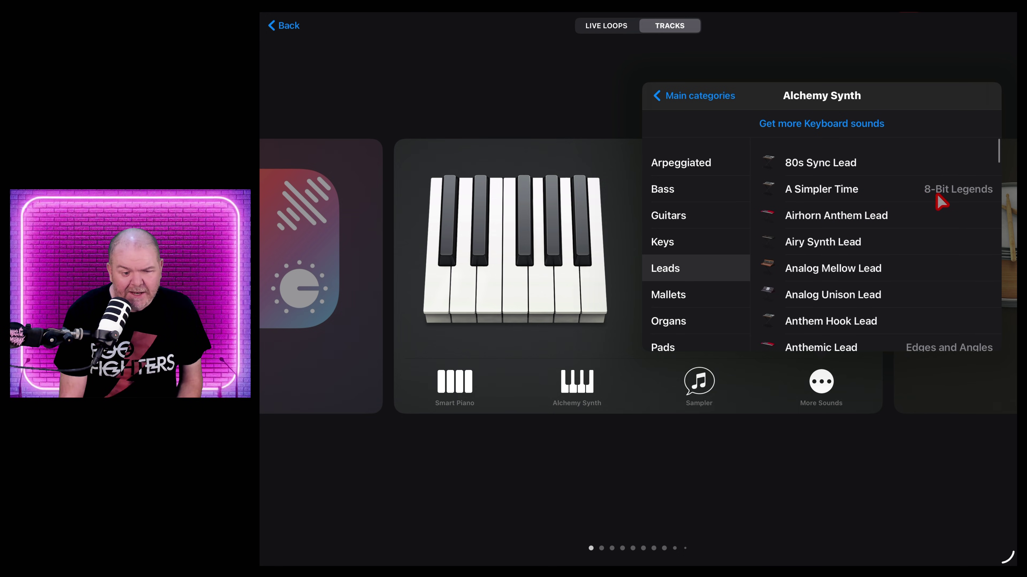
left_click(828, 189)
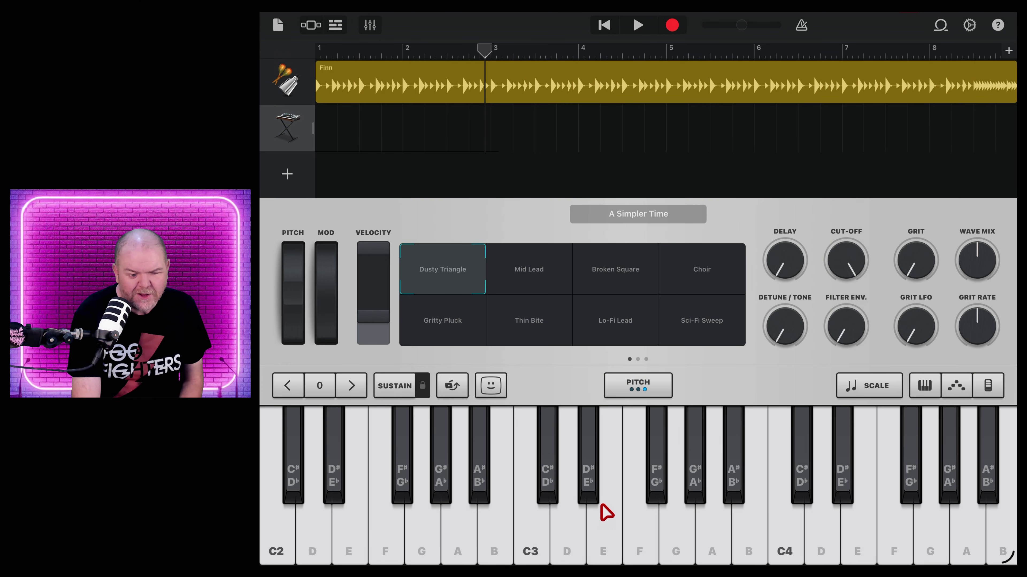
- Play a C3-to-C4 glide and morph A Simpler Time toward Lo-Fi Lead and Sci-Fi Sweep
left_click_drag(532, 500, 785, 514)
left_click_drag(465, 271, 650, 320)
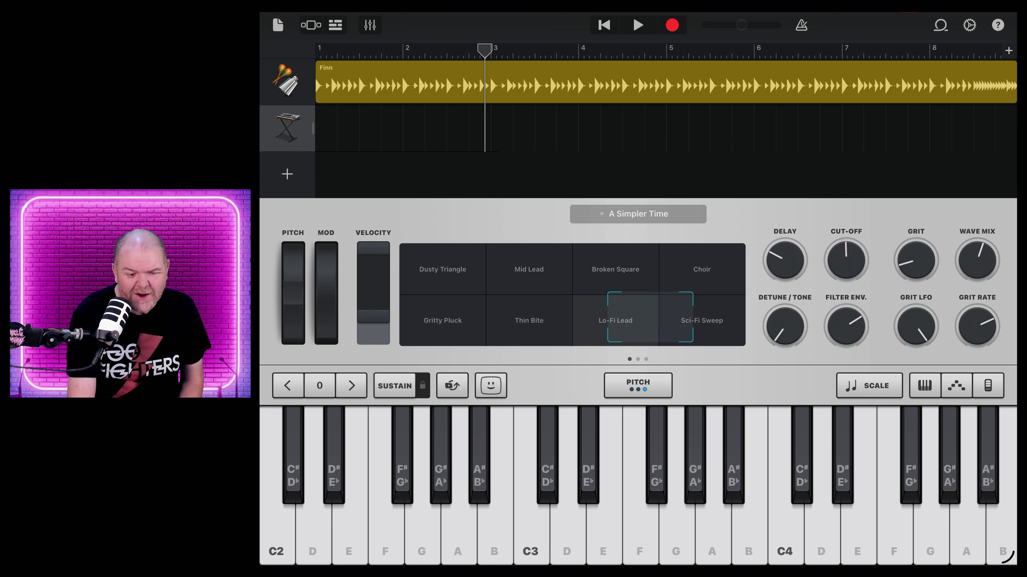
scroll(638, 294, "right", 10)
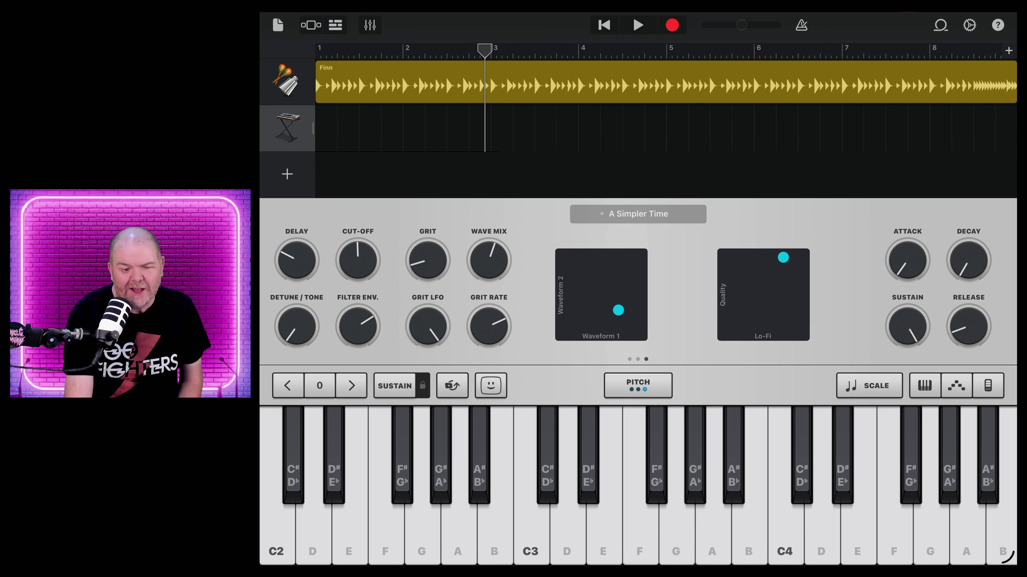
scroll(638, 293, "left", 10)
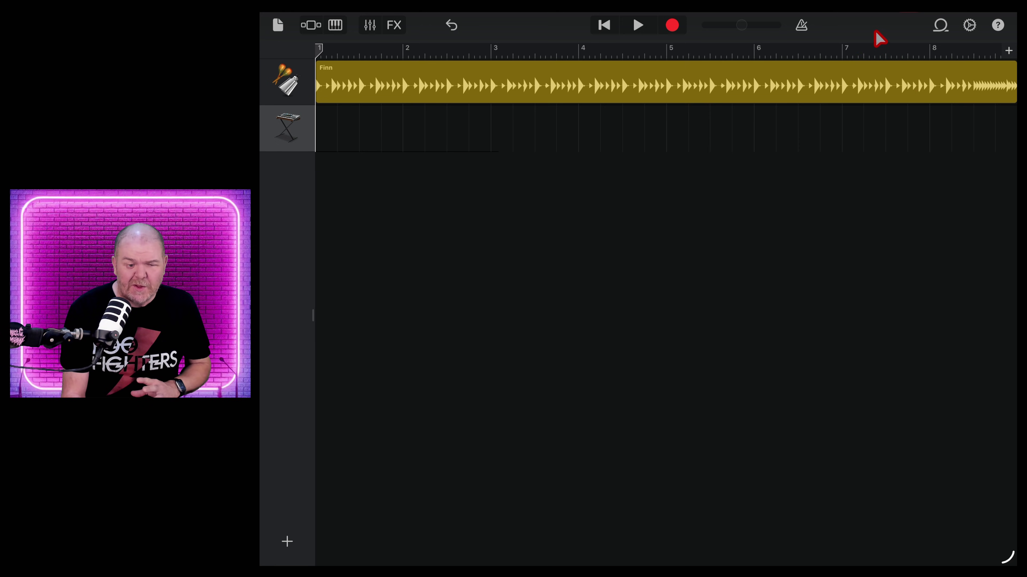
- Open the Apple Loops browser and jump the loop list to D, F, then A
left_click(942, 25)
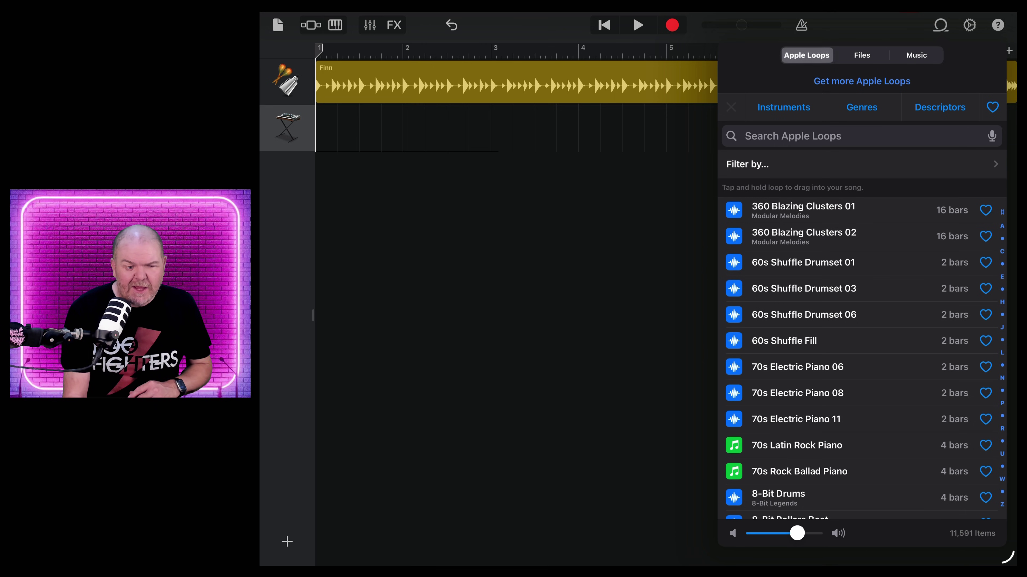
scroll(815, 277, "down", 20)
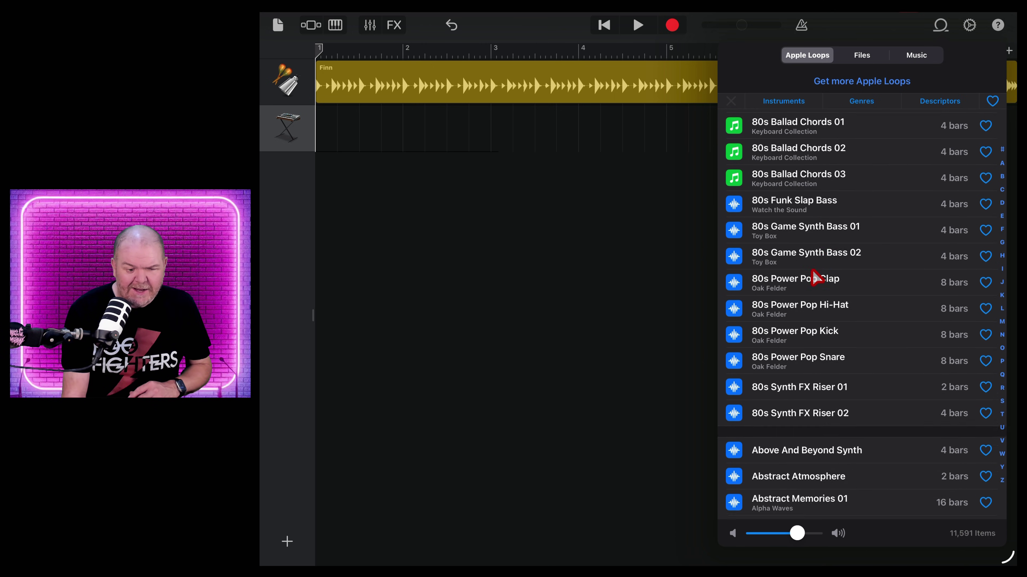
scroll(815, 277, "down", 20)
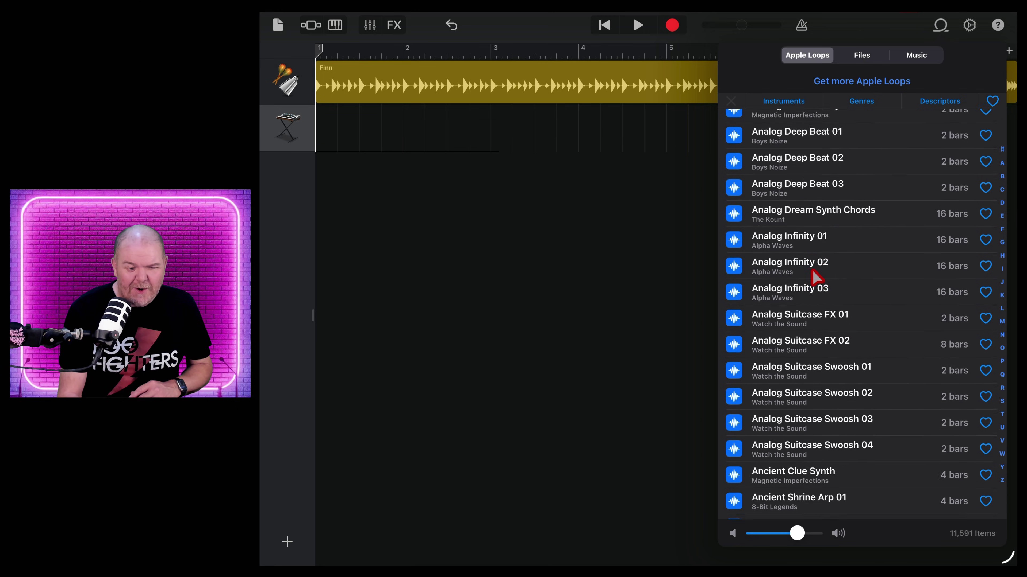
scroll(814, 277, "down", 20)
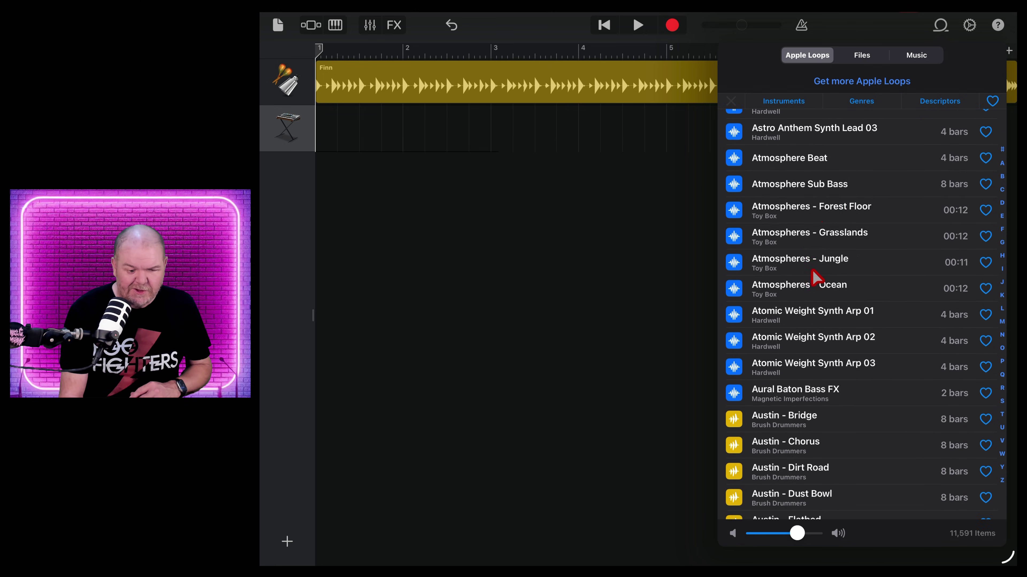
left_click(1005, 207)
left_click(1005, 238)
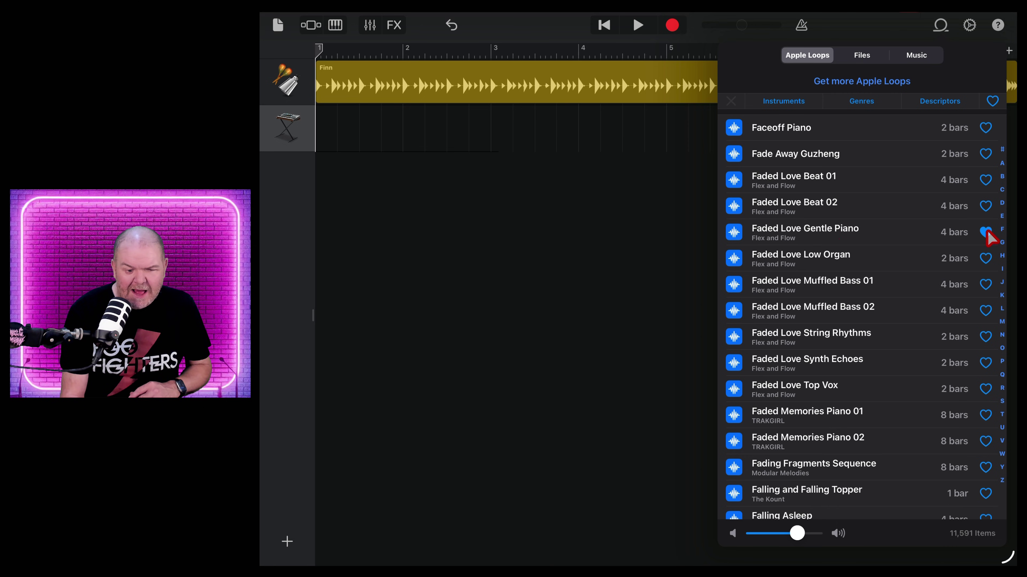
left_click(1004, 164)
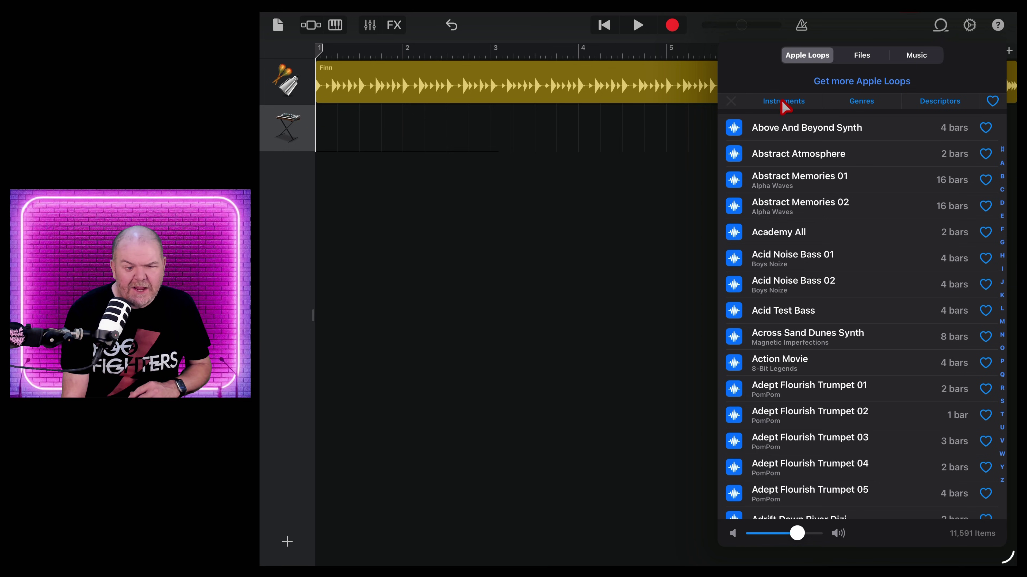
- Reveal the search field and view the Genres list before returning to all loops
scroll(785, 106, "up", 3)
left_click(859, 114)
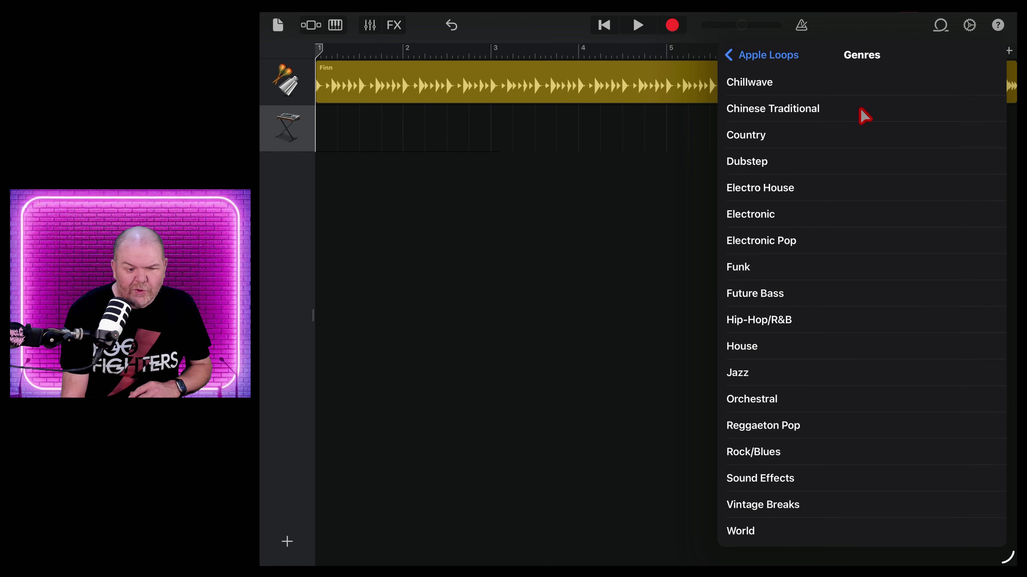
left_click(763, 56)
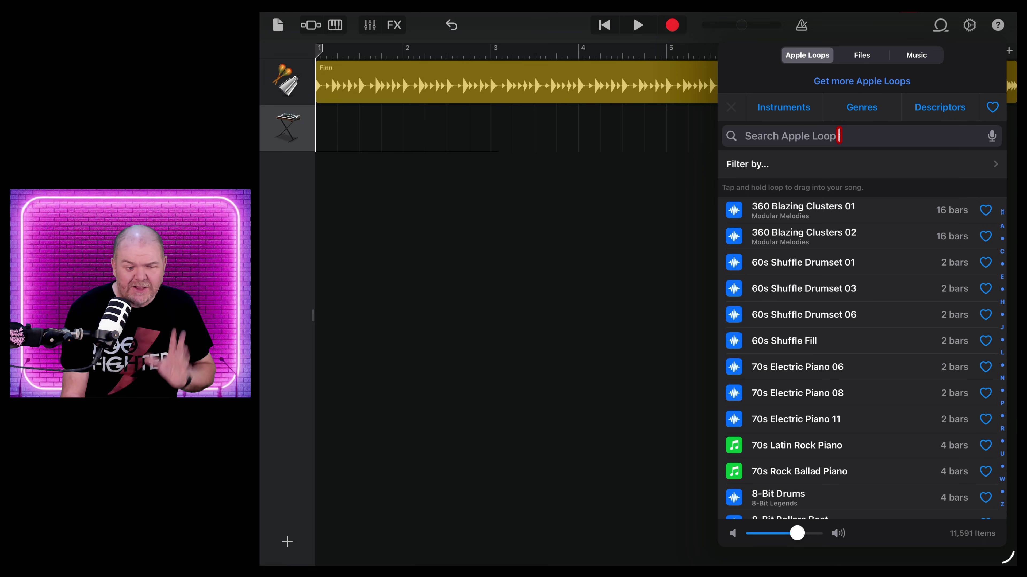
- Filter the Apple Loops to the Flex and Flow sound pack only, leaving 418 loops
left_click(832, 165)
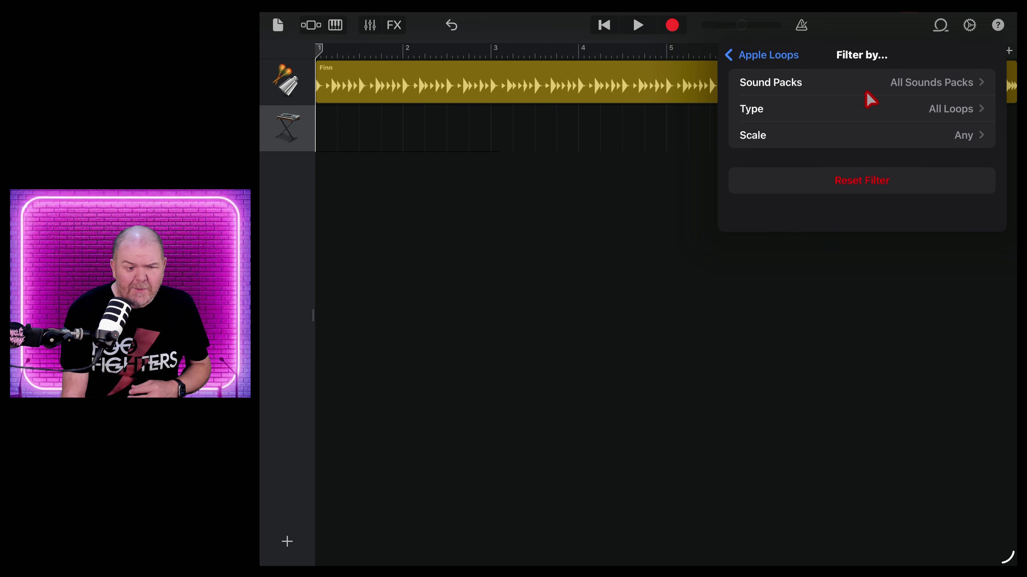
left_click(948, 86)
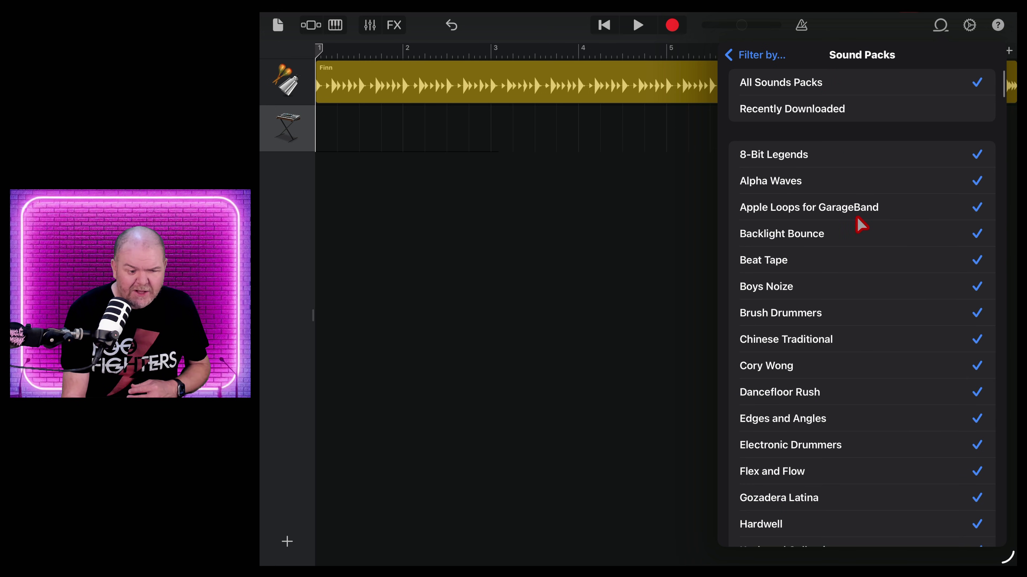
scroll(861, 224, "down", 10)
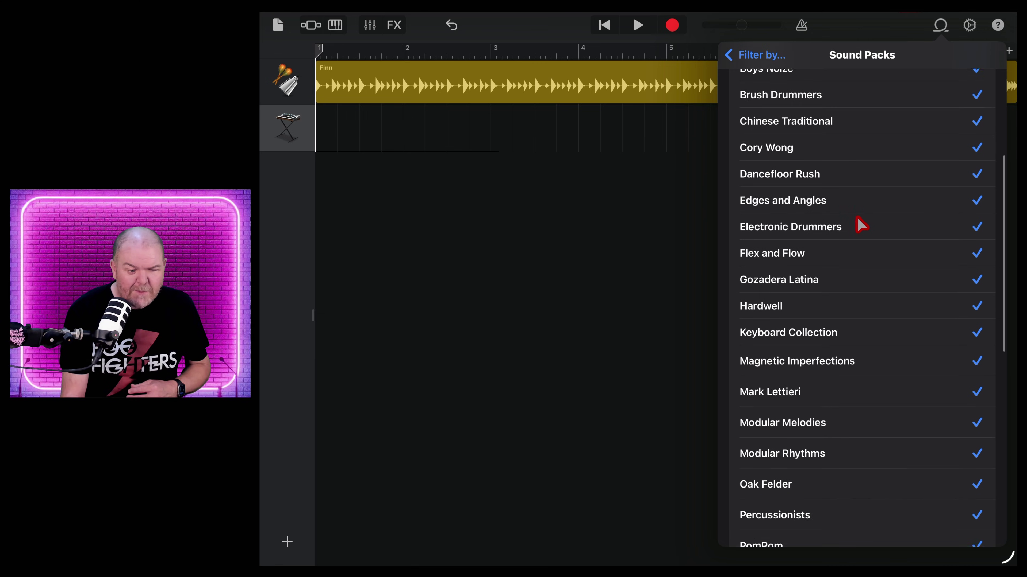
scroll(860, 224, "down", 1)
left_click(821, 246)
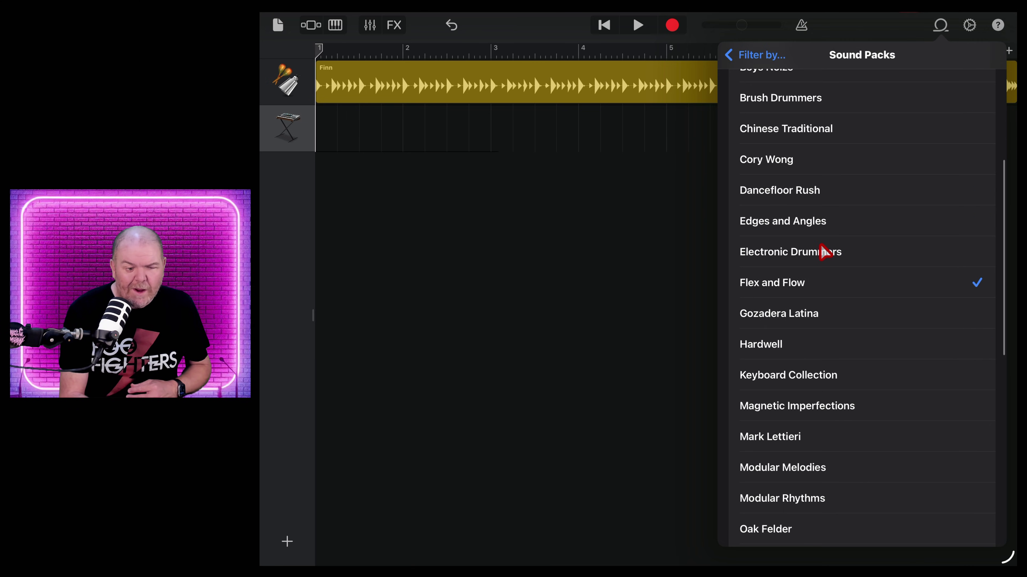
left_click(757, 56)
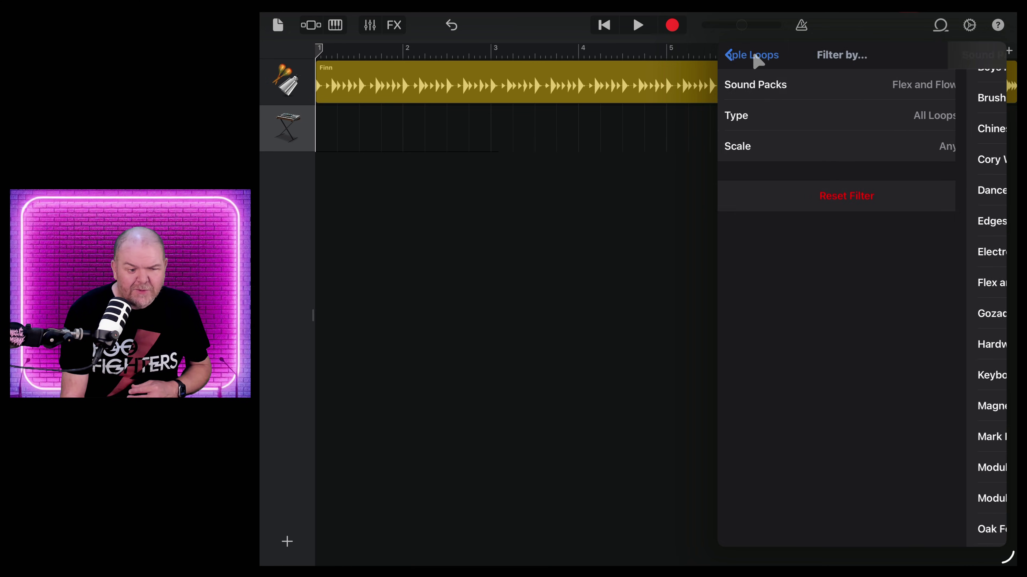
- Return to the filtered loop list and preview Around Midnight Hi-Hat 01
left_click(768, 54)
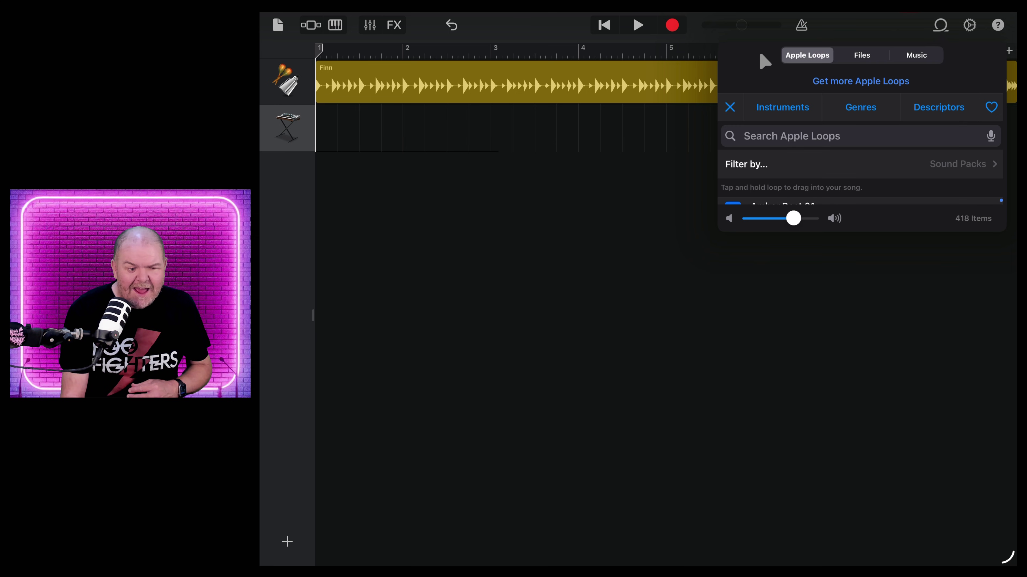
scroll(829, 251, "down", 1)
scroll(831, 254, "down", 10)
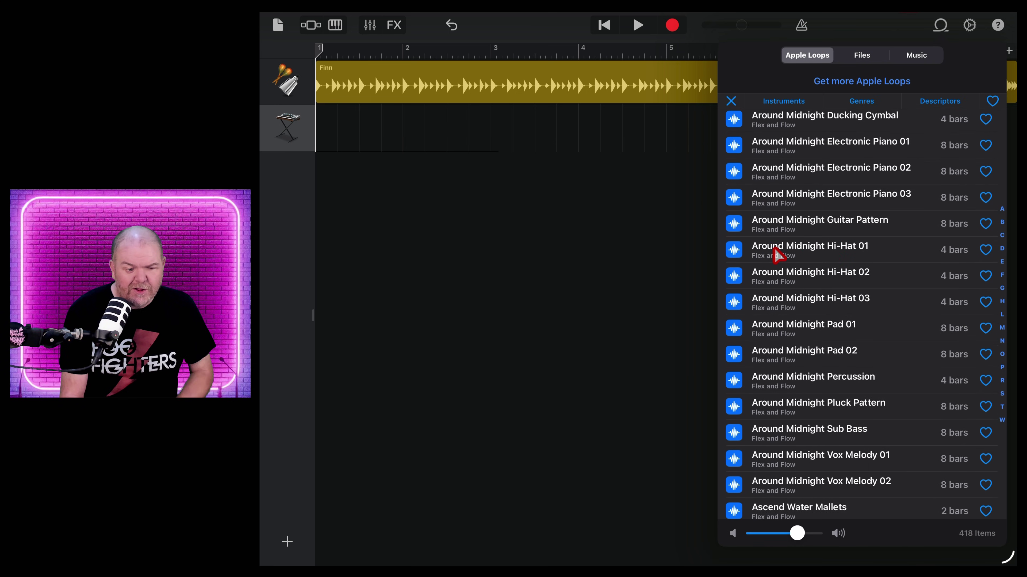
left_click(734, 251)
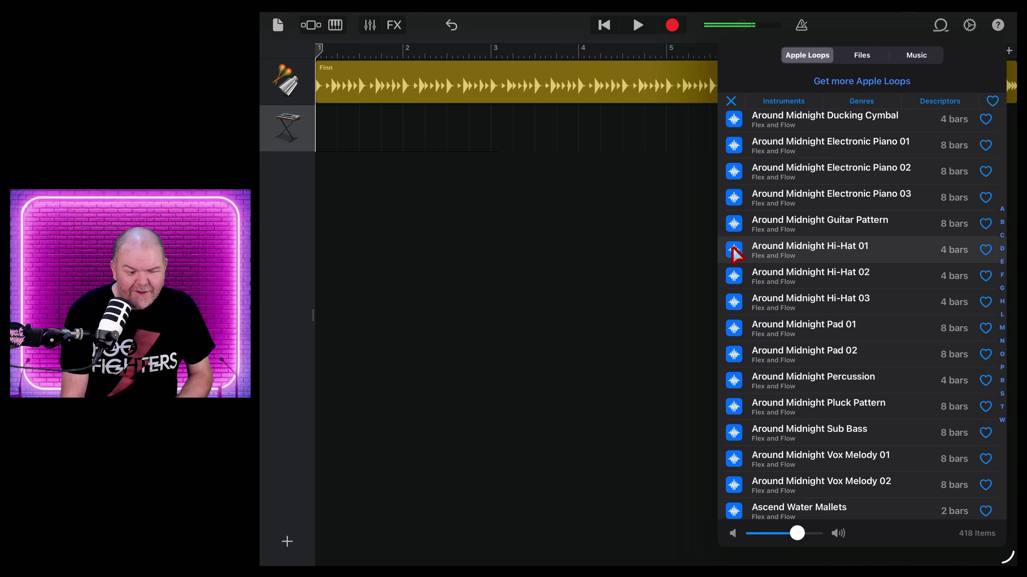
left_click(793, 252)
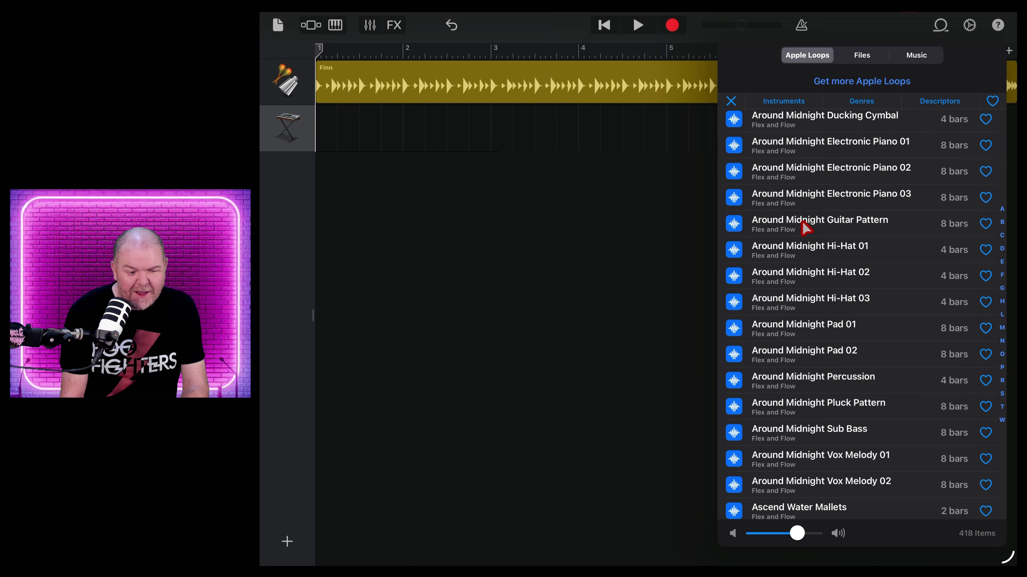
- Place Around Midnight Guitar Pattern on a new track at bar 1 and play it back
left_click_drag(804, 228, 349, 176)
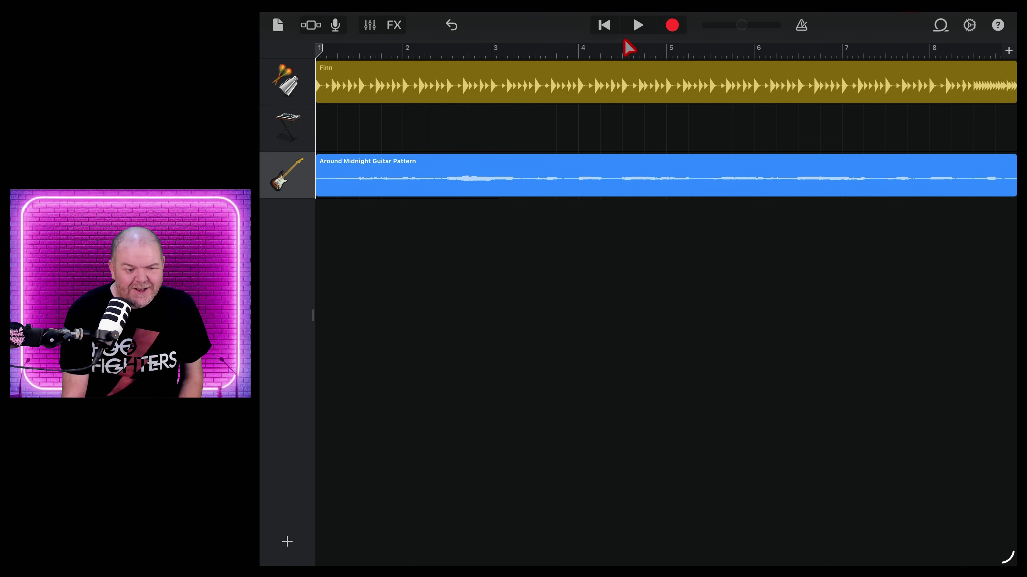
left_click(637, 25)
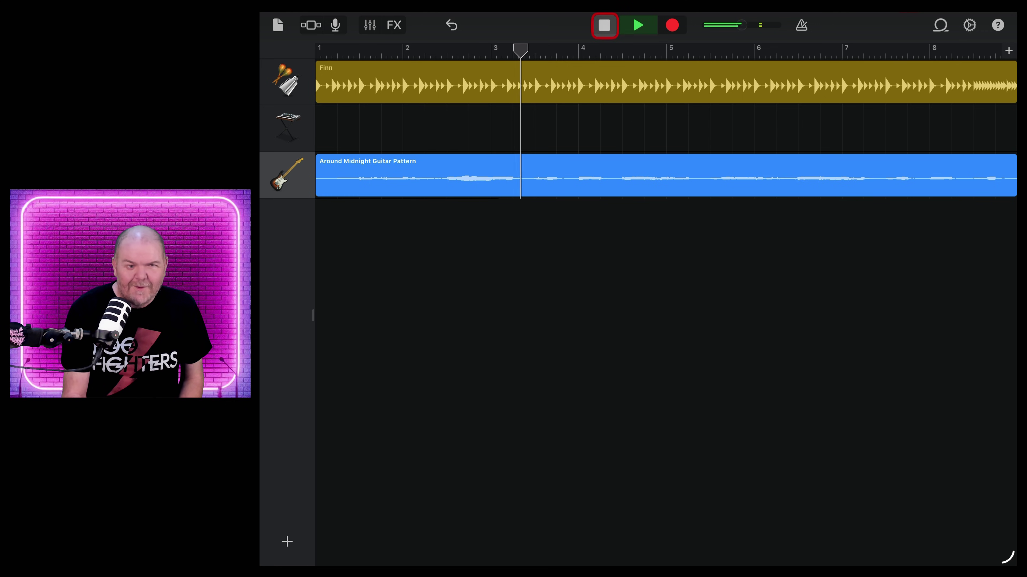
left_click(603, 25)
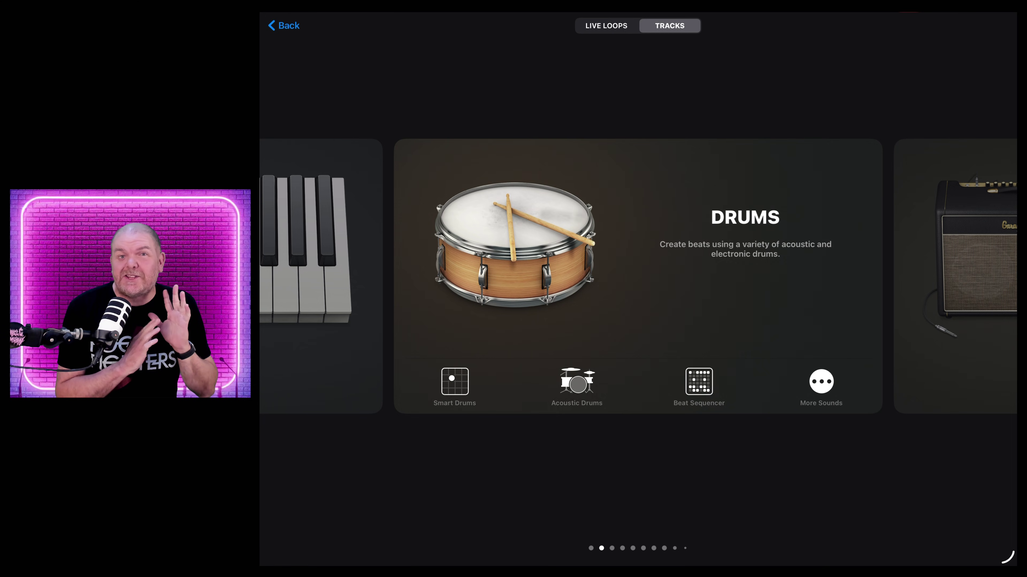
- On the Amp card, browse the Guitar > Distorted presets in More Sounds
scroll(638, 276, "right", 3)
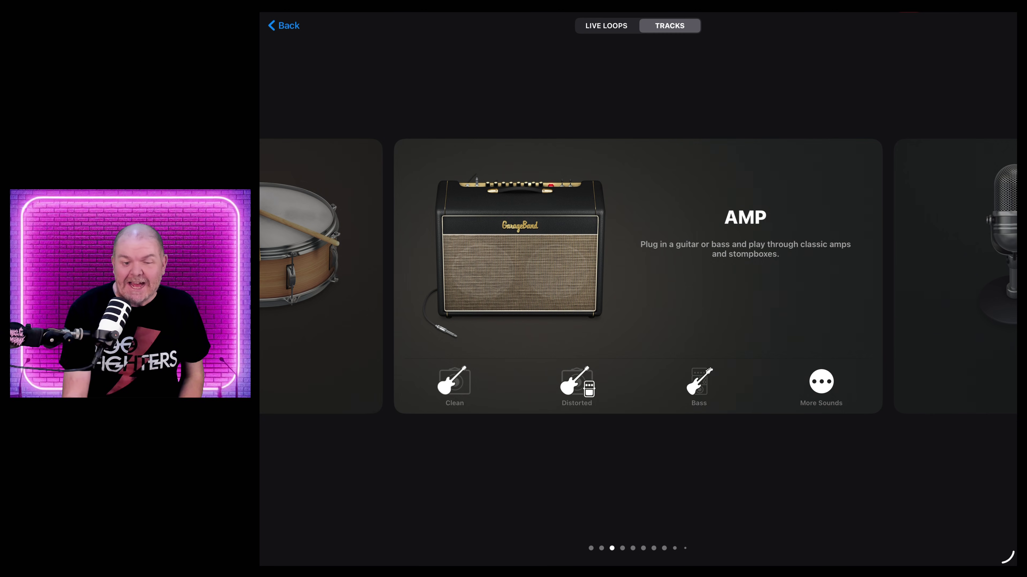
scroll(638, 276, "right", 3)
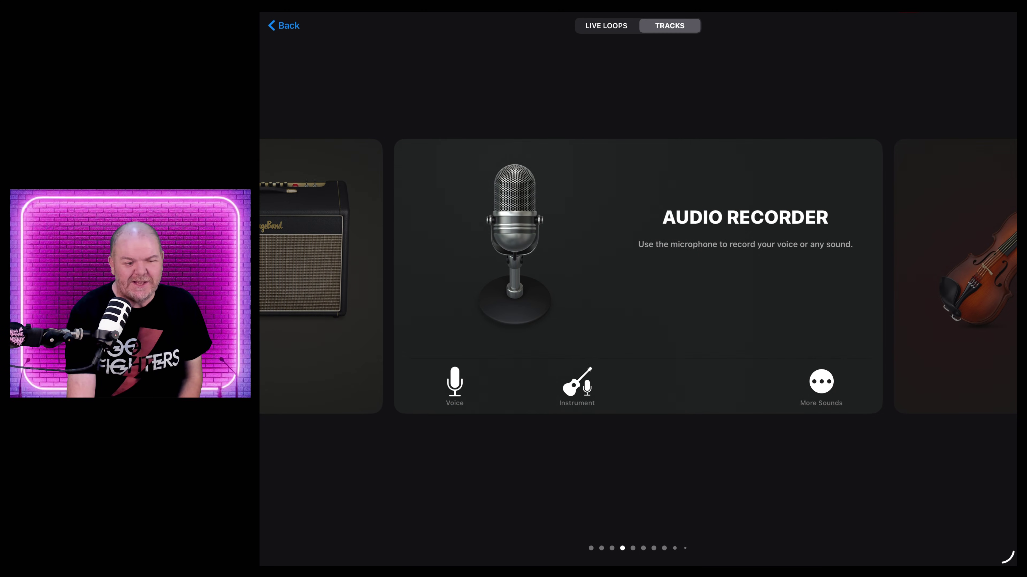
scroll(638, 276, "left", 3)
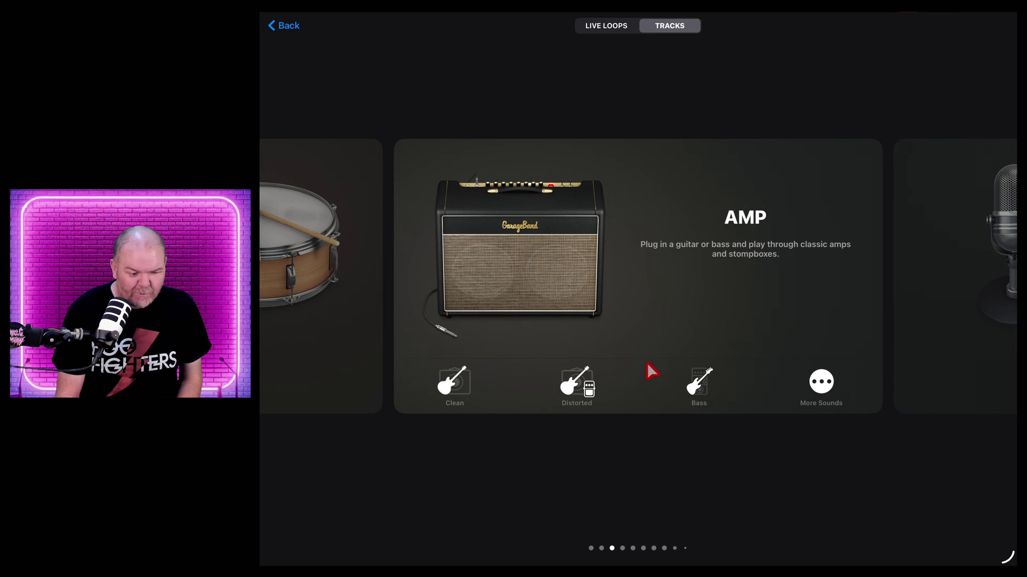
left_click(832, 387)
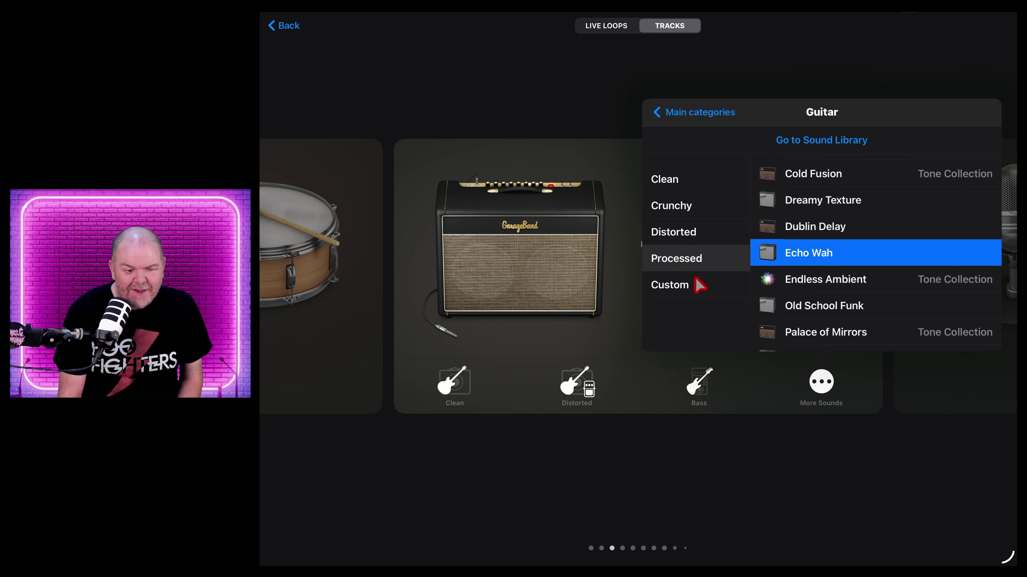
left_click(701, 238)
scroll(873, 231, "down", 5)
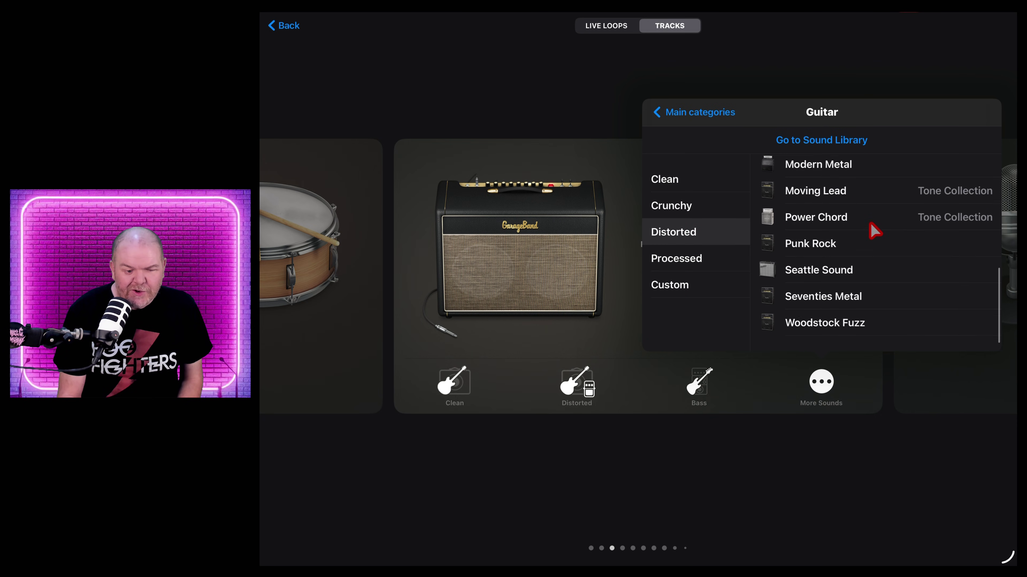
scroll(873, 229, "up", 5)
- Browse the Bass amp presets, then close the sound list
left_click(697, 112)
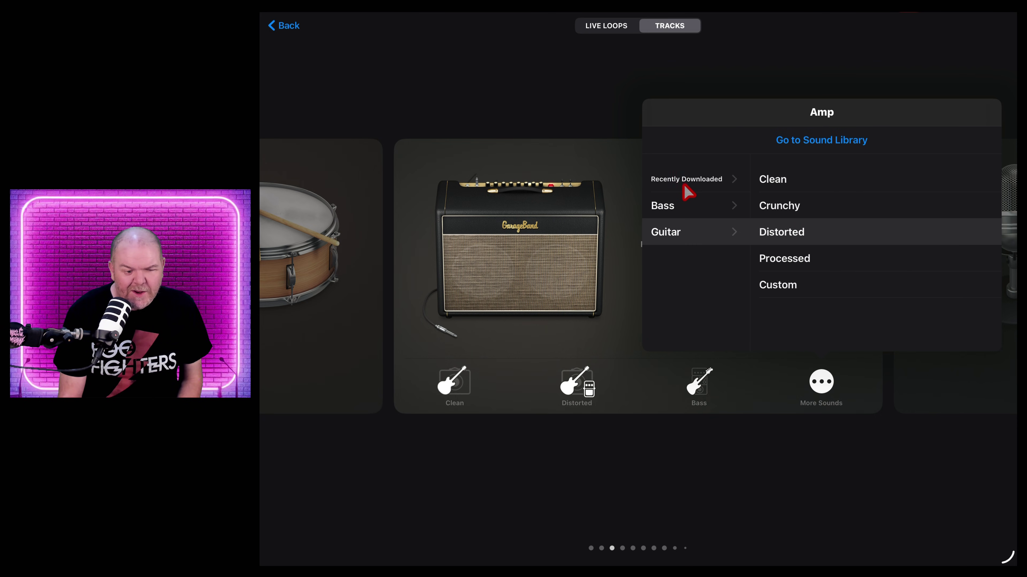
left_click(686, 206)
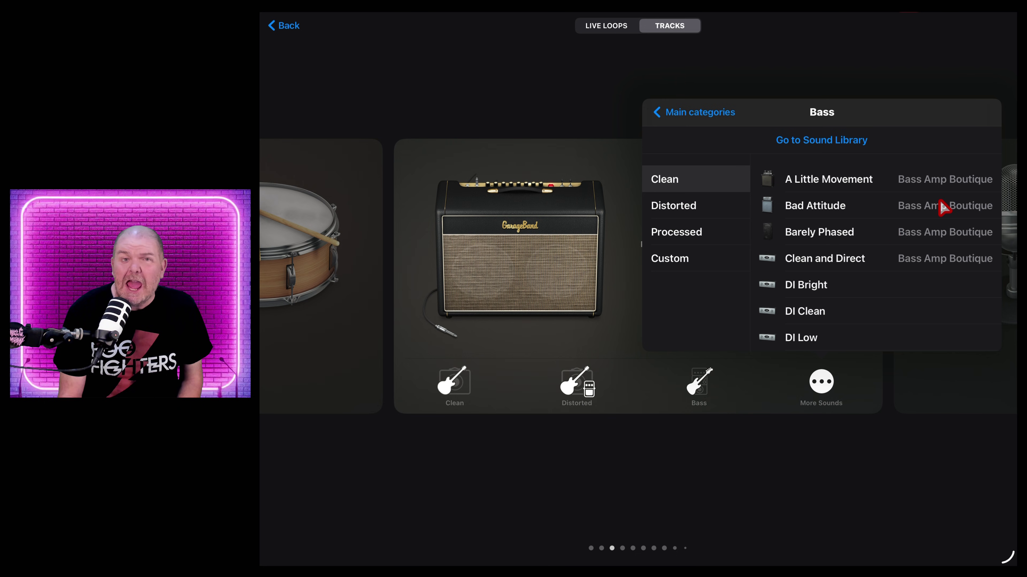
scroll(899, 222, "down", 10)
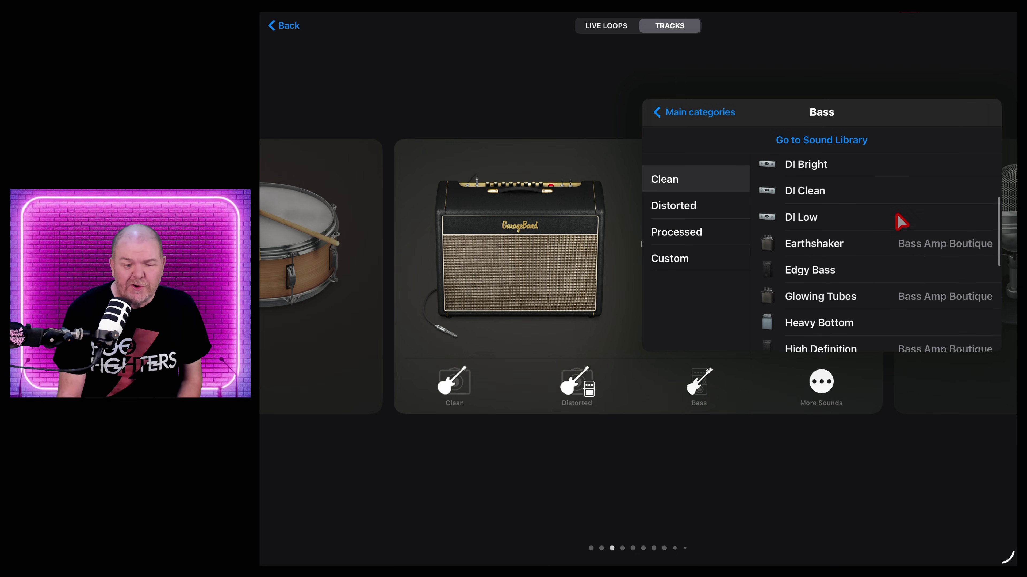
scroll(900, 222, "up", 10)
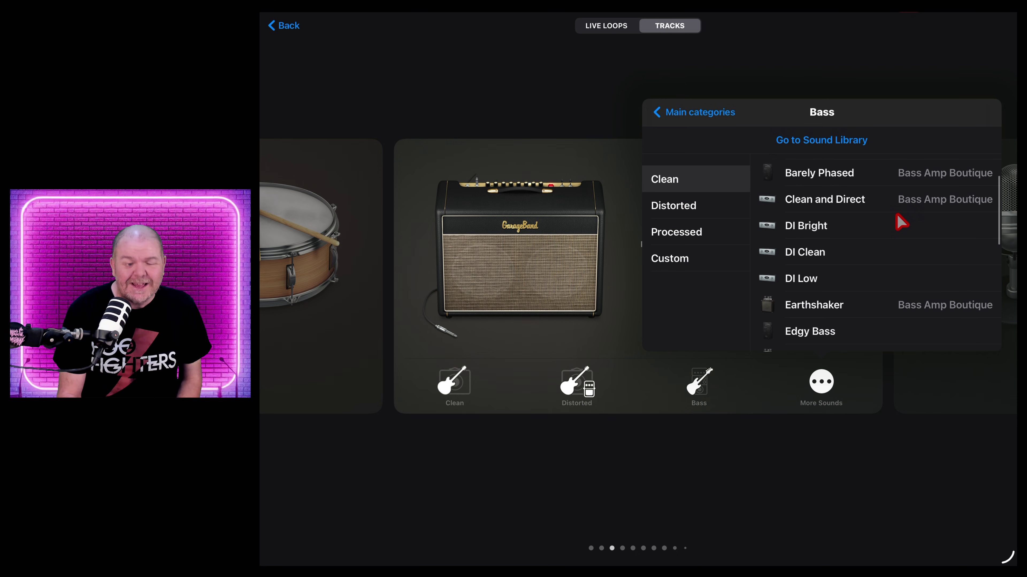
left_click(581, 112)
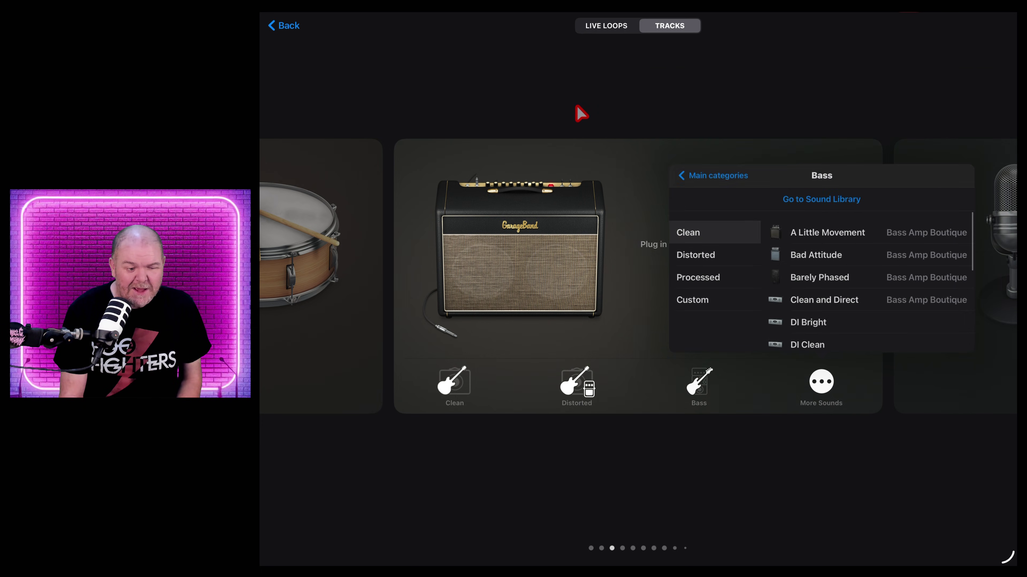
- Open the Audio Recorder card's list of extra sounds
scroll(686, 265, "right", 5)
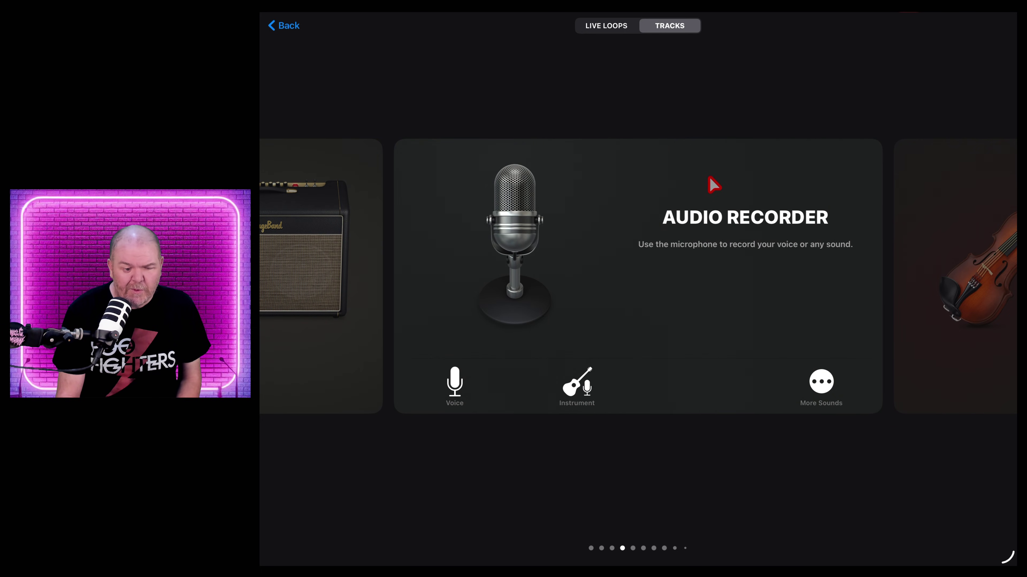
left_click(824, 382)
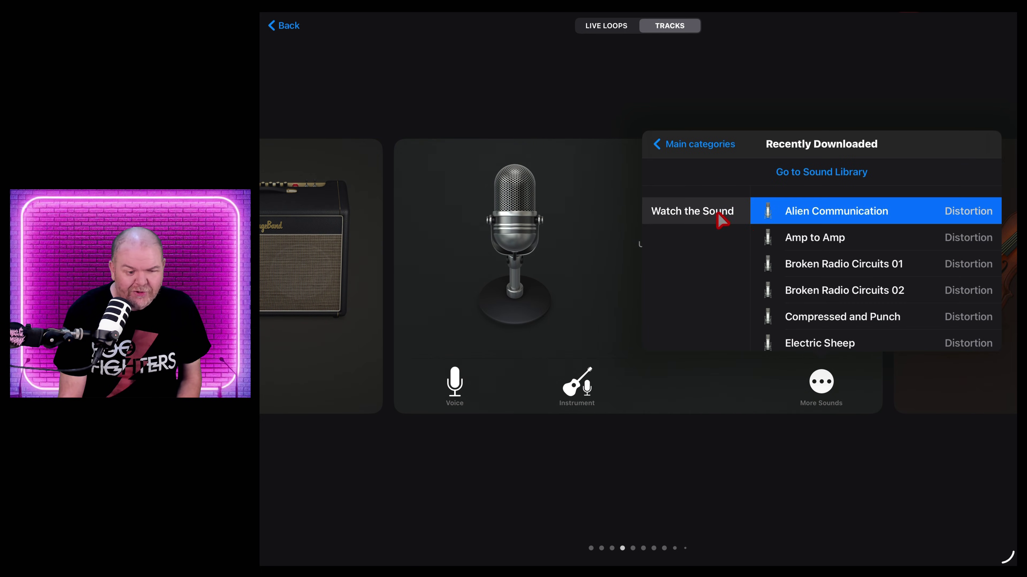
left_click(696, 147)
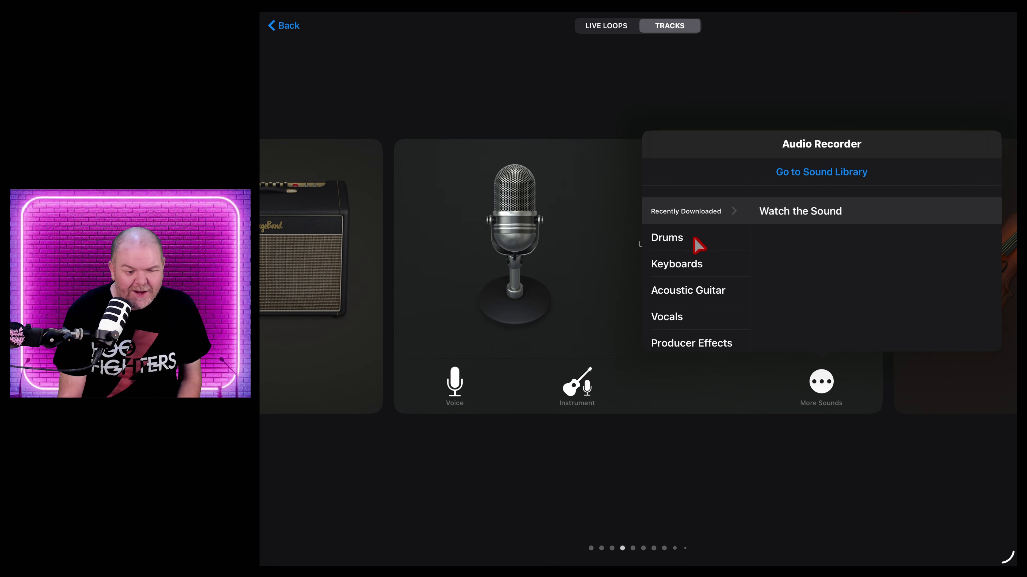
- Browse the Recently Downloaded presets, try Alien Communication, and return to main categories
left_click(707, 211)
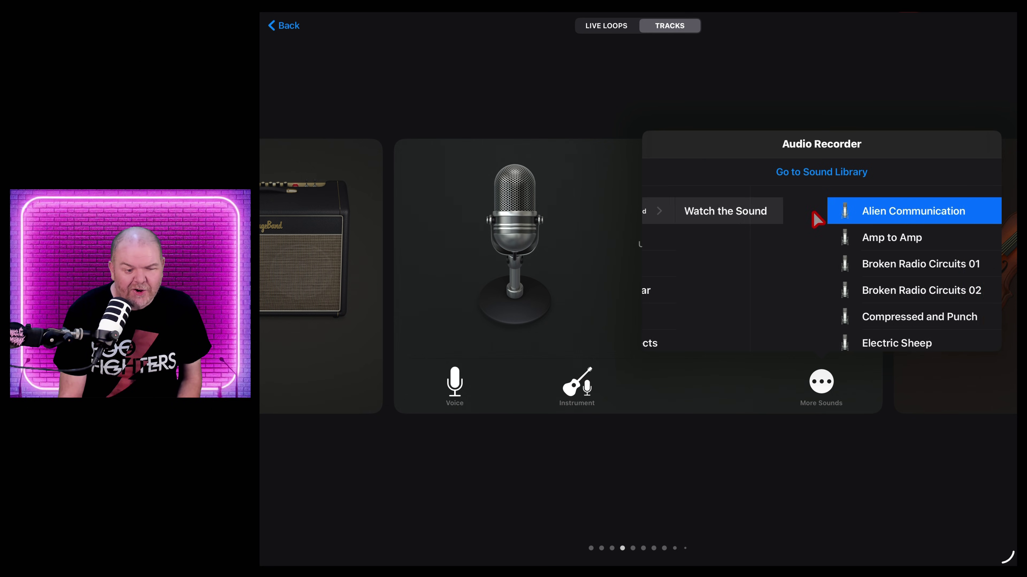
scroll(834, 244, "down", 5)
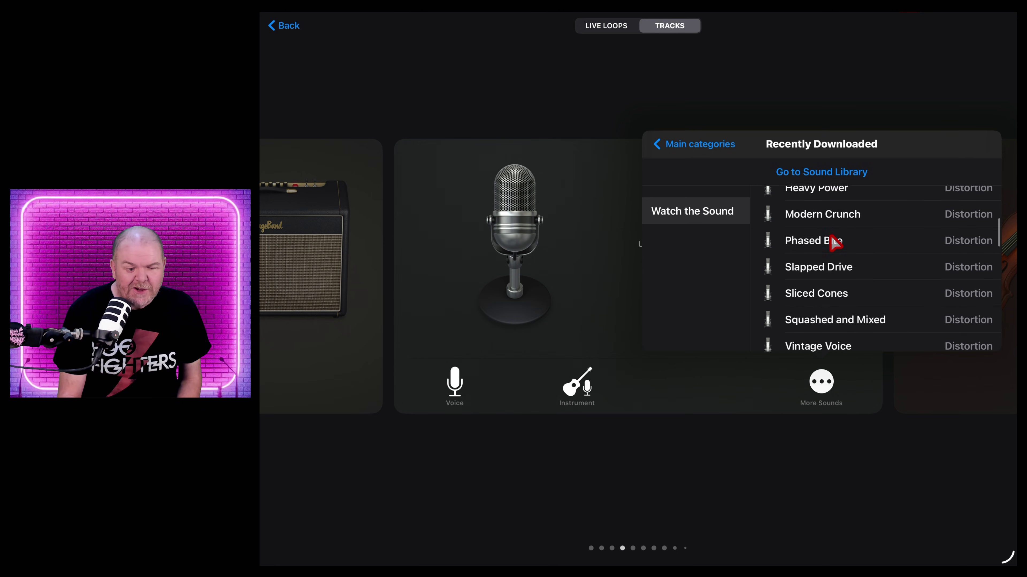
scroll(834, 242, "down", 8)
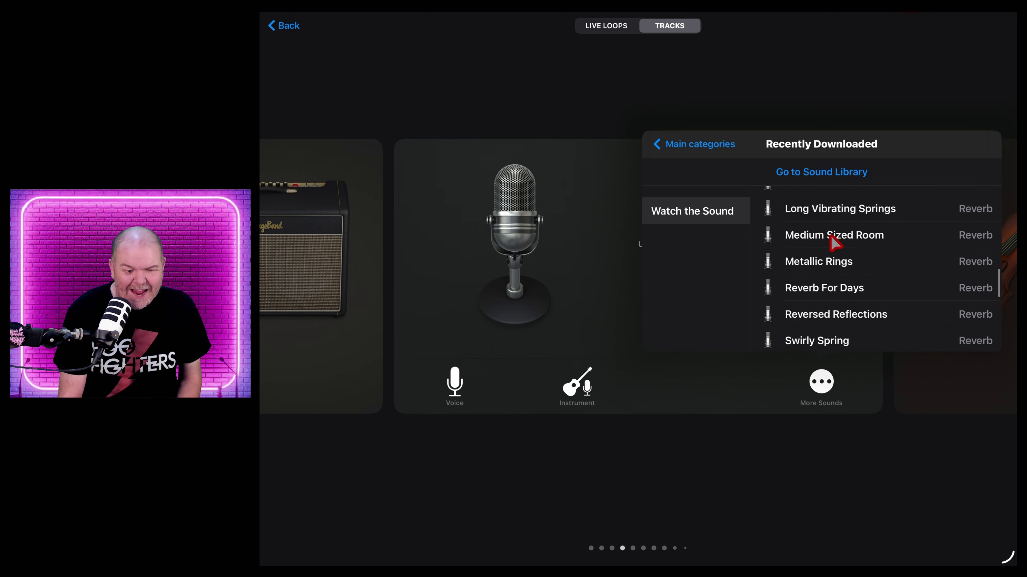
scroll(833, 242, "down", 7)
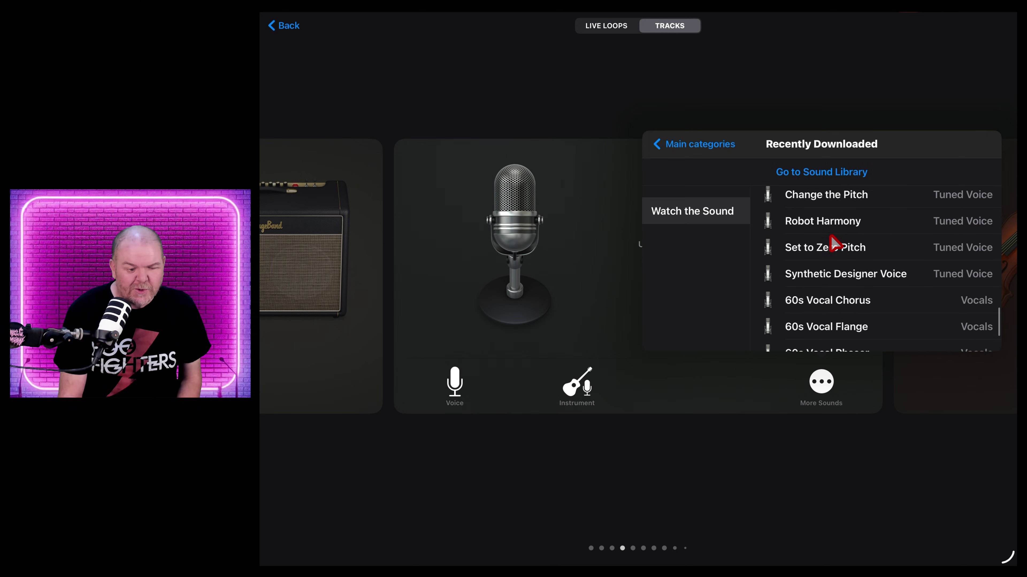
scroll(833, 243, "up", 15)
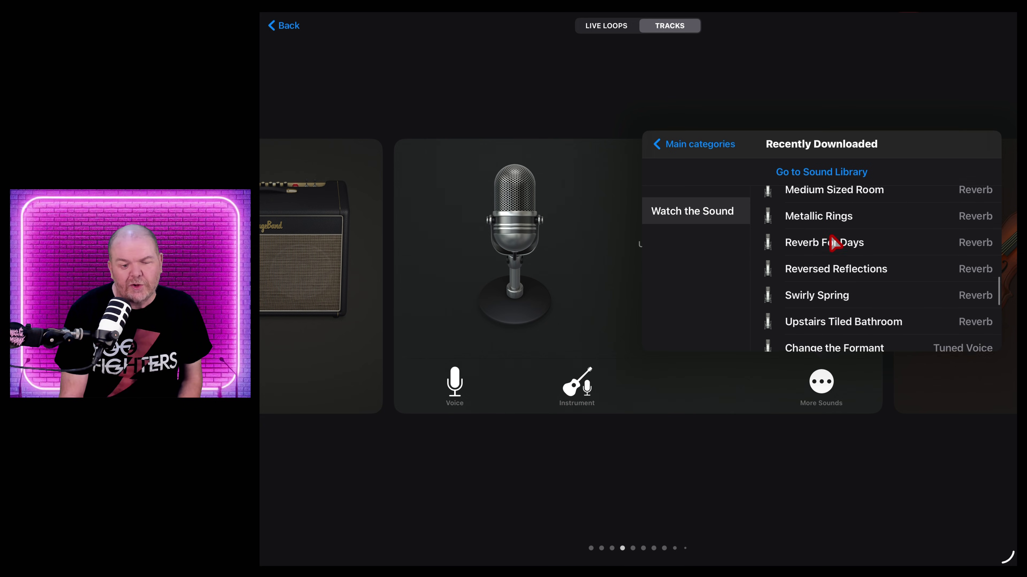
scroll(834, 243, "up", 5)
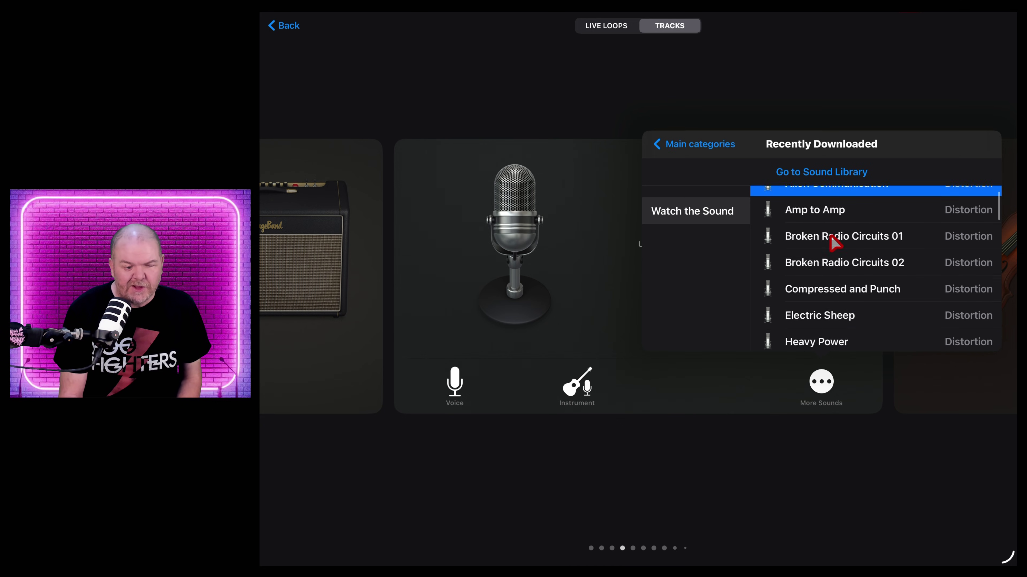
left_click(832, 239)
left_click(715, 150)
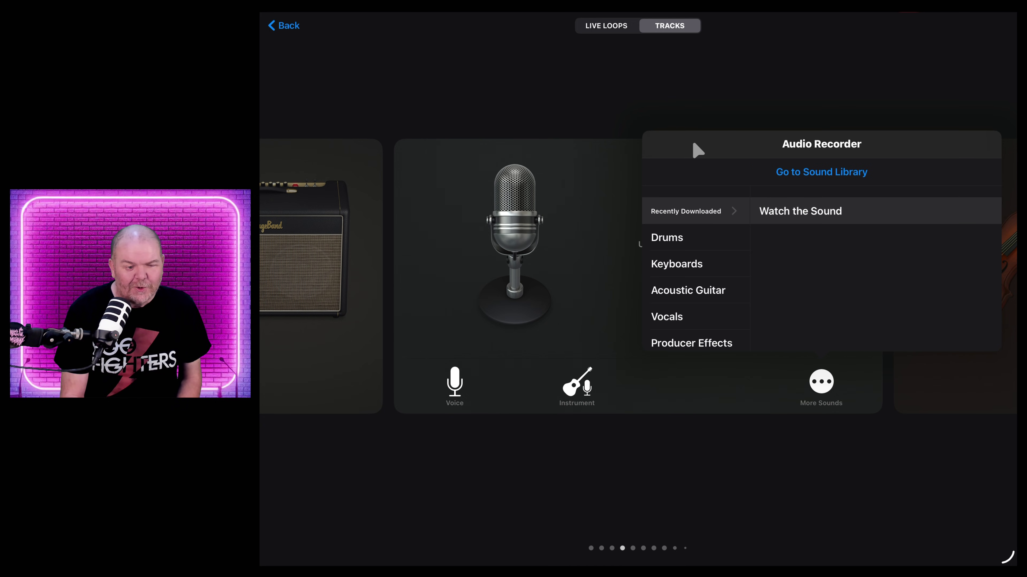
- Close the Audio Recorder sound list and swipe the Tracks carousel past Amp and Keyboard to Sound Library
left_click(609, 114)
scroll(579, 227, "left", 5)
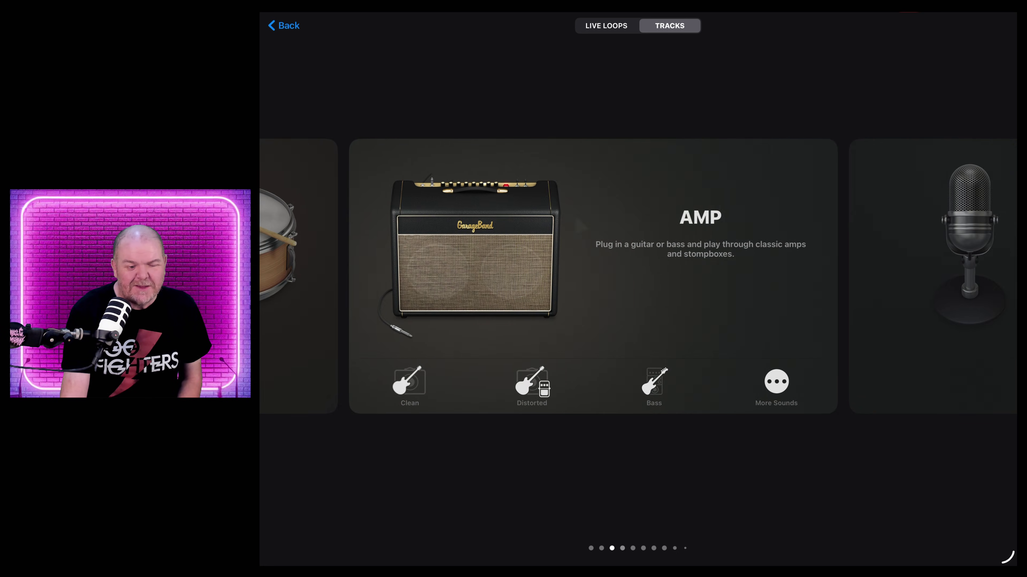
scroll(580, 227, "right", 5)
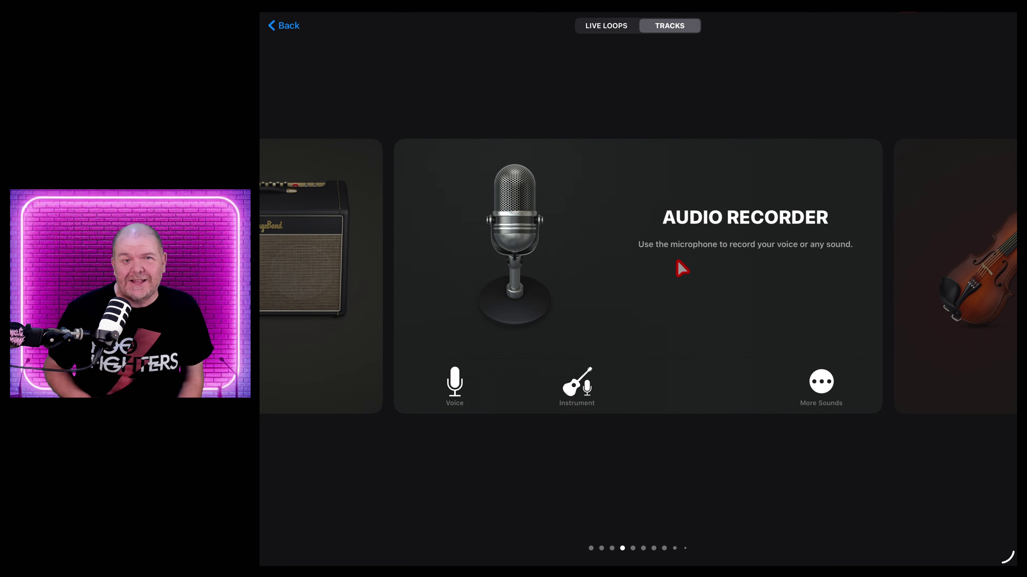
scroll(682, 268, "left", 15)
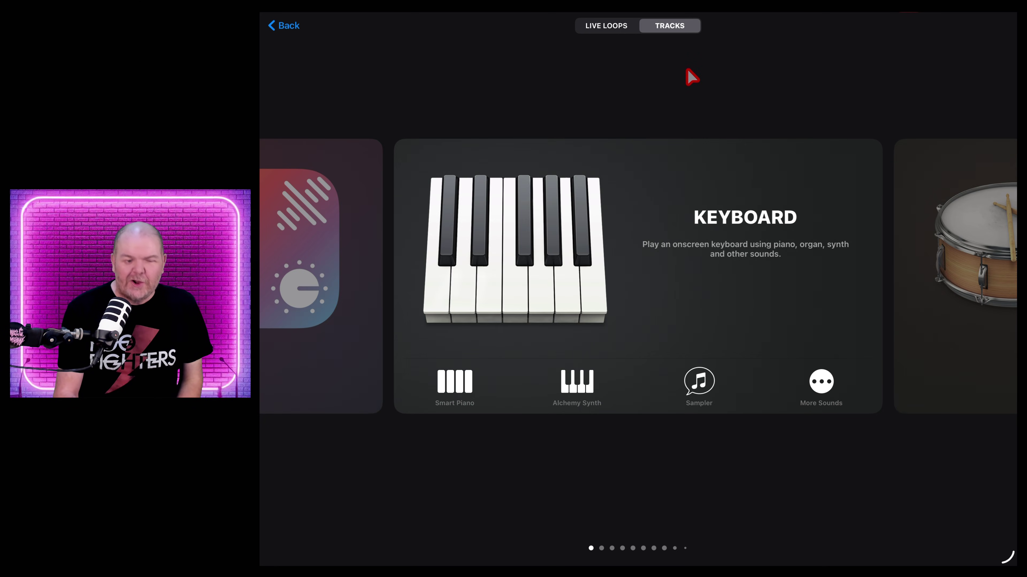
scroll(493, 200, "right", 5)
scroll(494, 201, "left", 10)
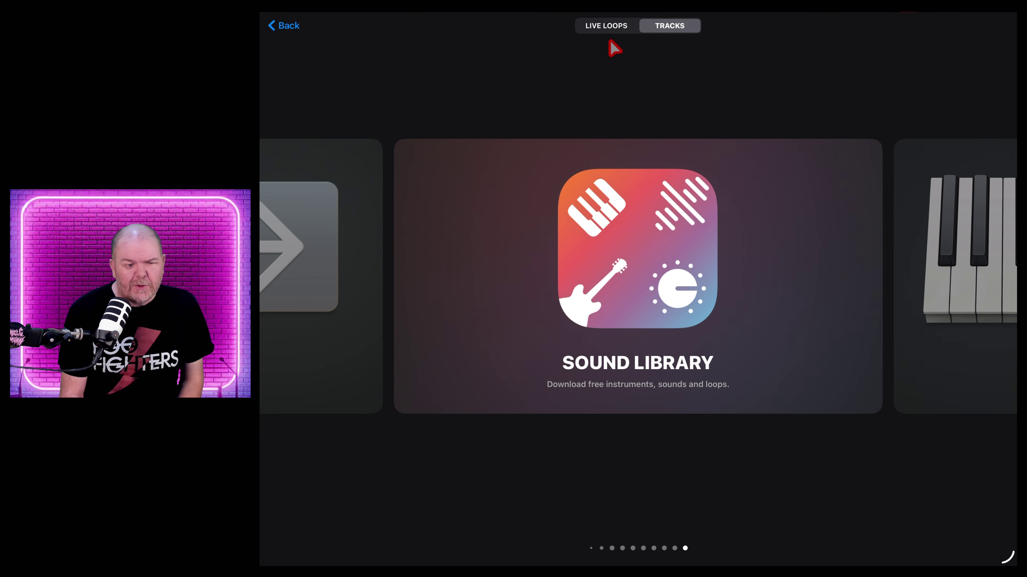
- Browse the Live Loops template pages and open the Take A Daytrip template
left_click(606, 26)
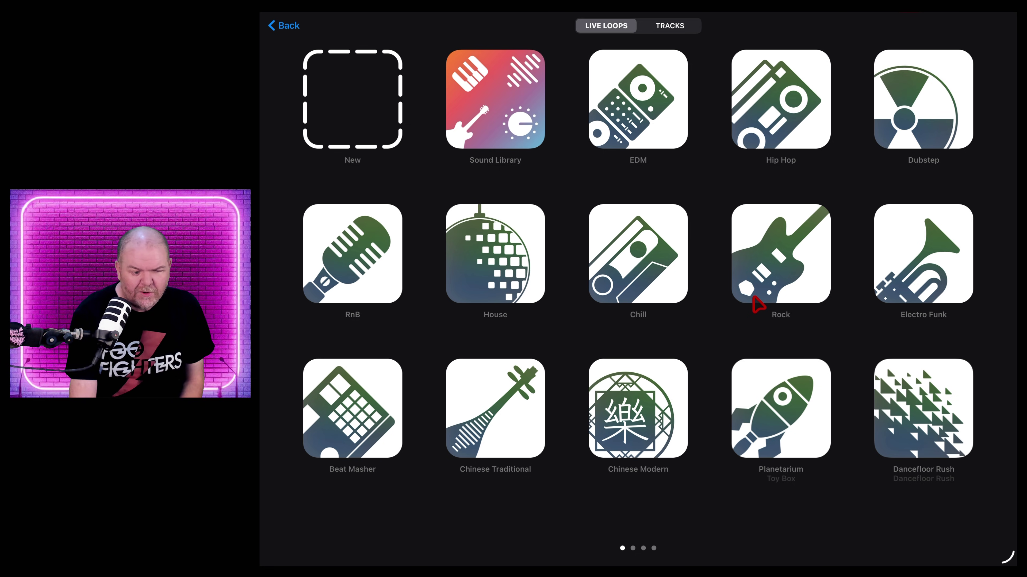
scroll(755, 301, "right", 5)
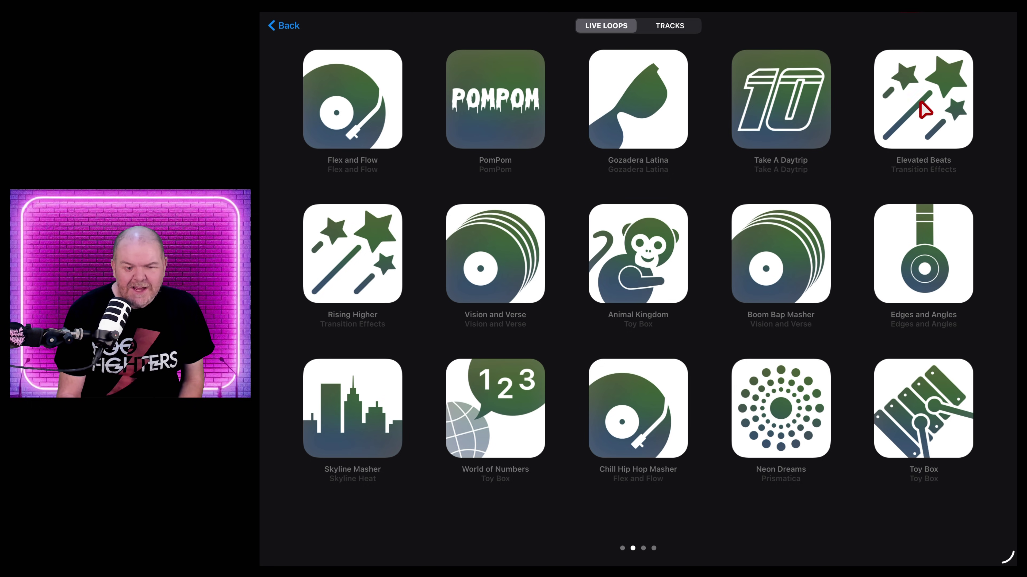
scroll(807, 208, "right", 5)
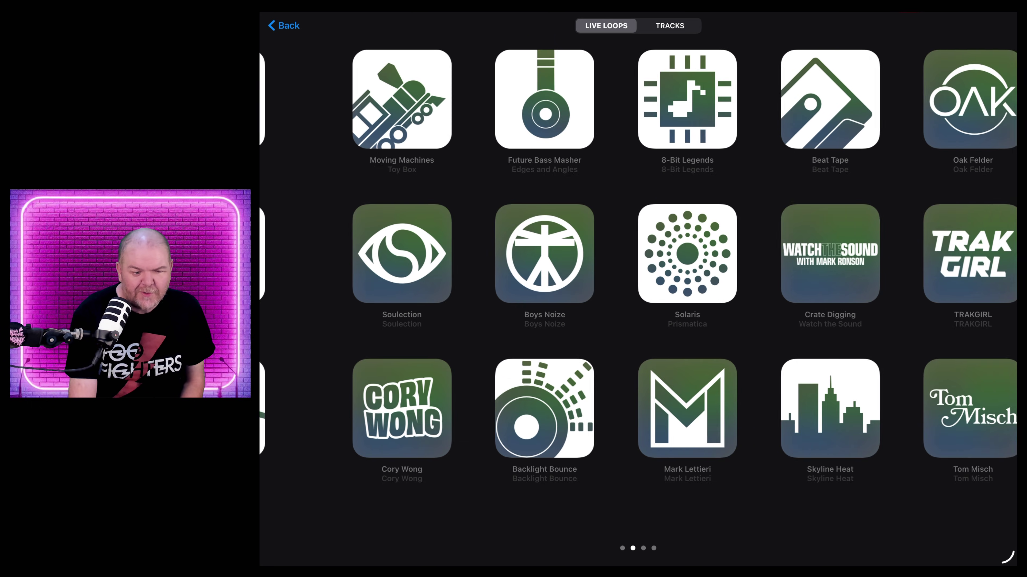
scroll(788, 141, "left", 5)
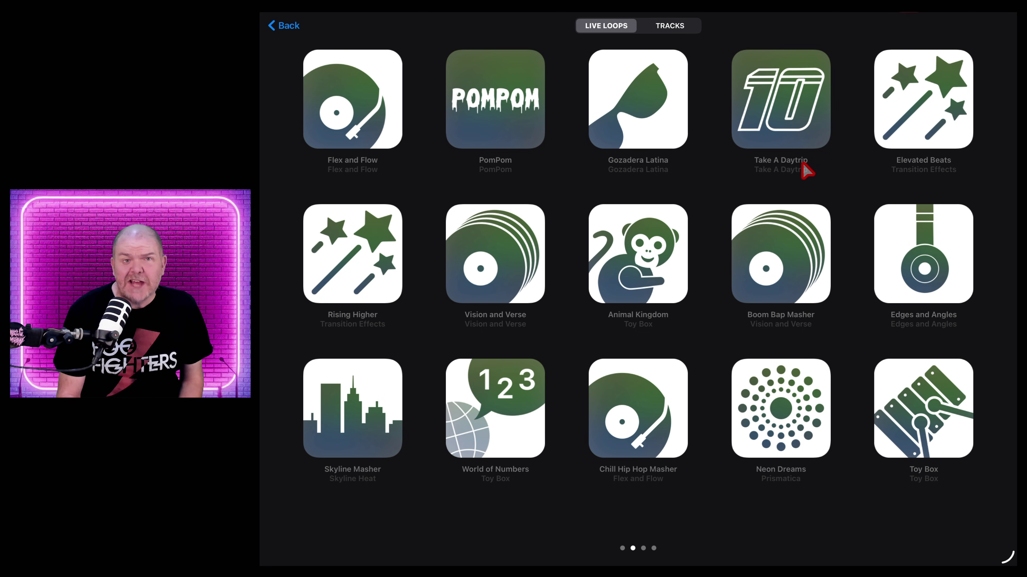
left_click(782, 113)
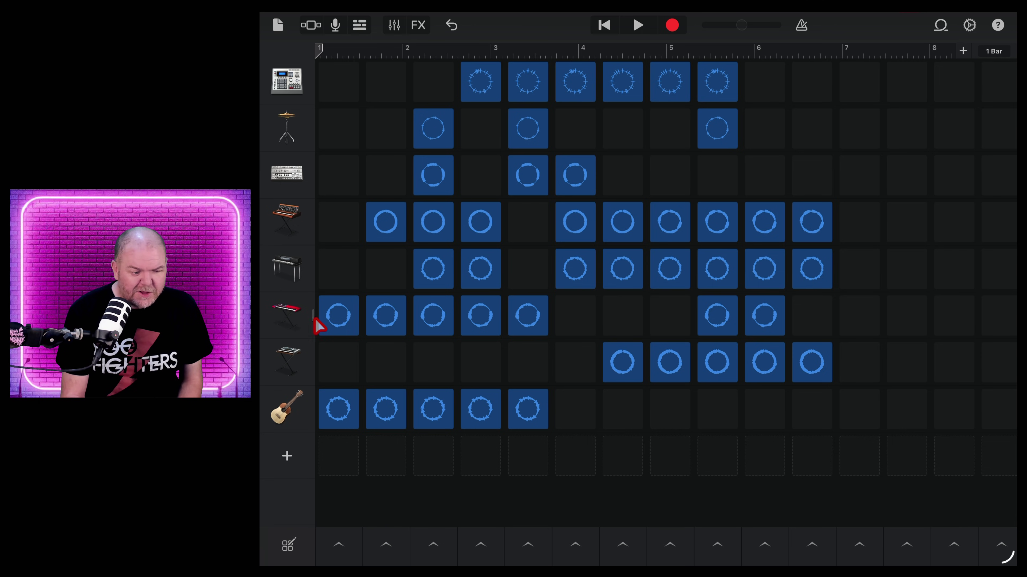
- Widen the track header column to reveal track names, mute/solo buttons and volume sliders
left_click_drag(320, 326, 351, 321)
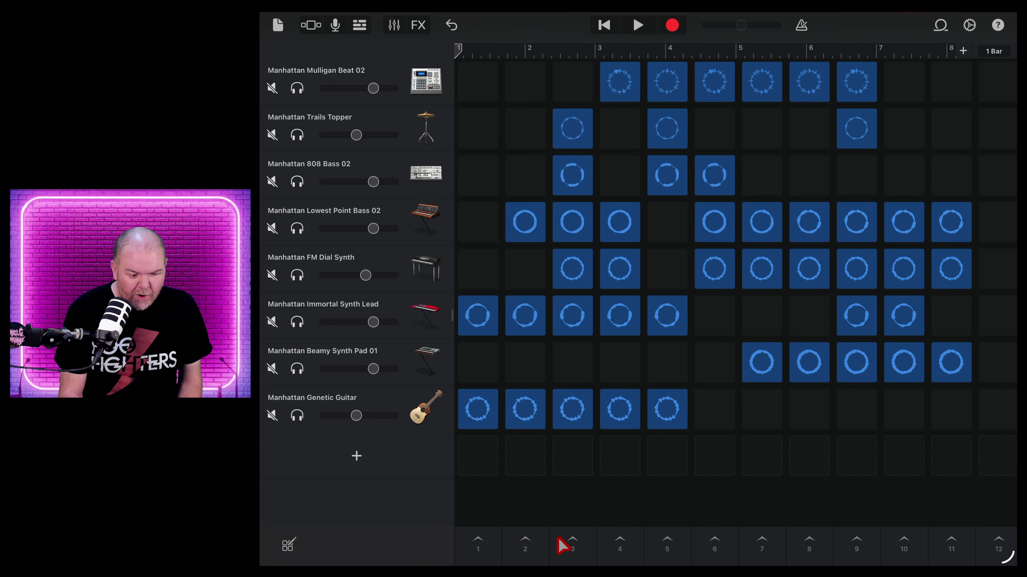
left_click(560, 543)
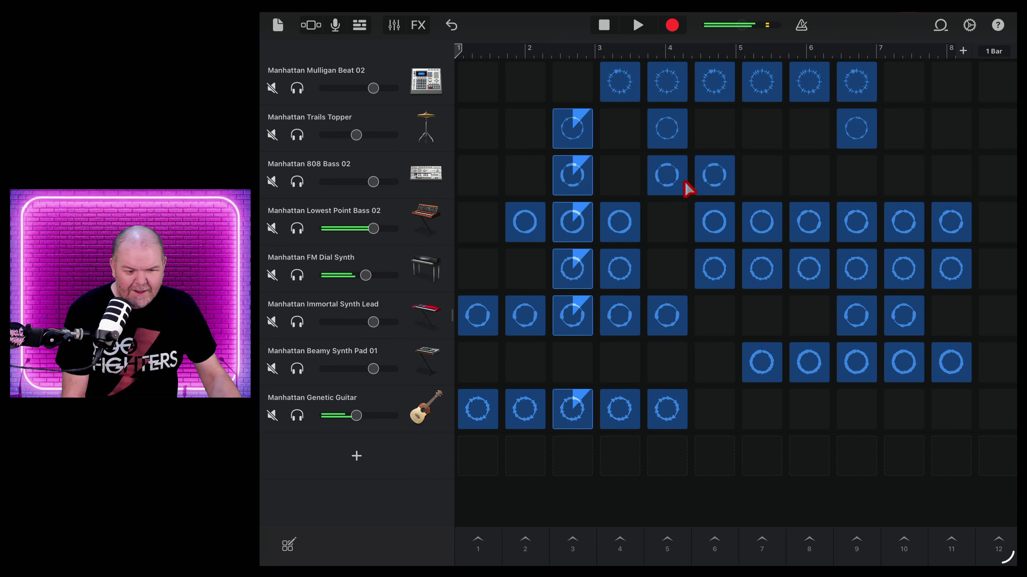
left_click(604, 26)
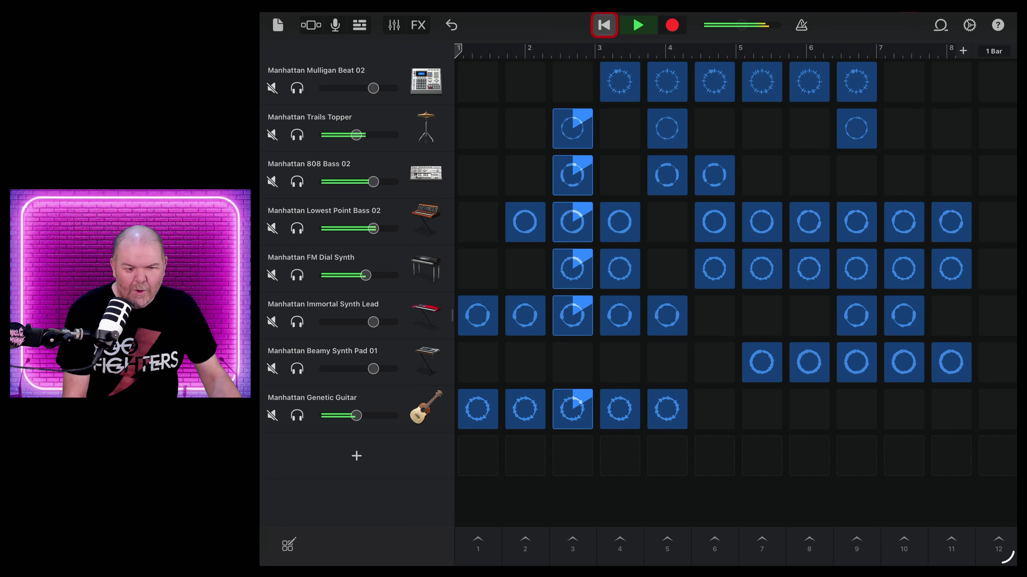
left_click(602, 29)
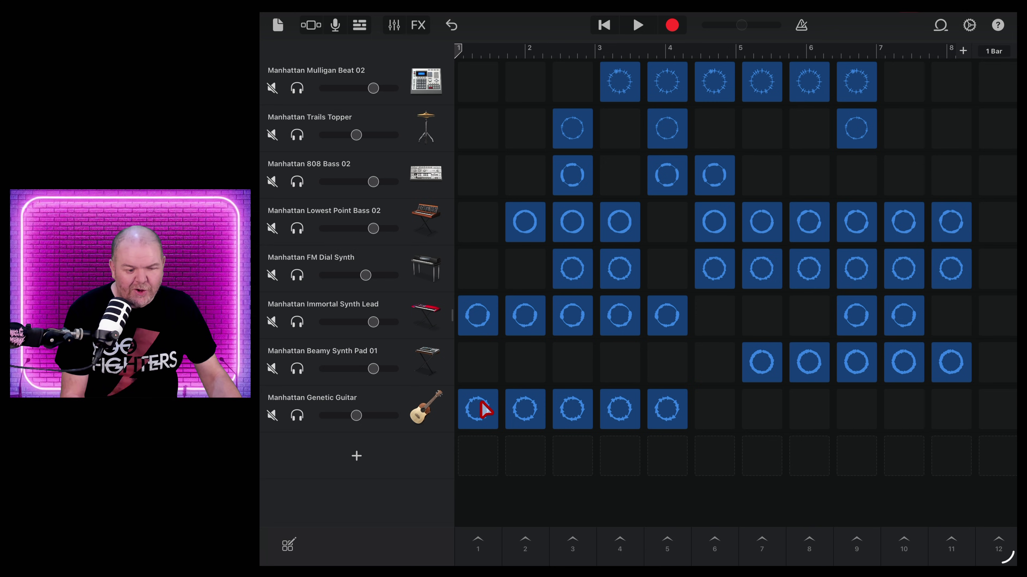
left_click(483, 411)
left_click(527, 319)
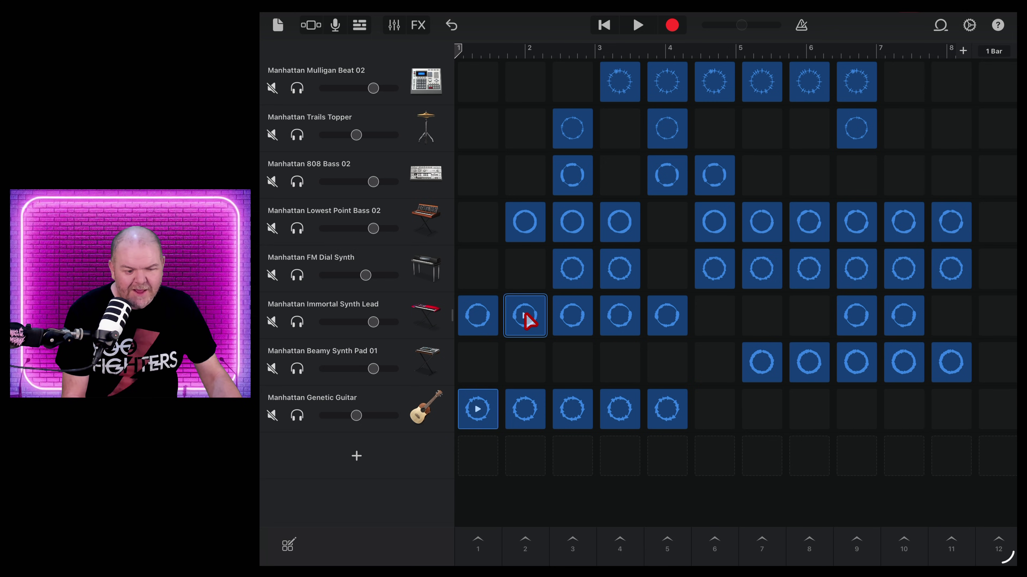
left_click(619, 271)
left_click(714, 178)
left_click(858, 138)
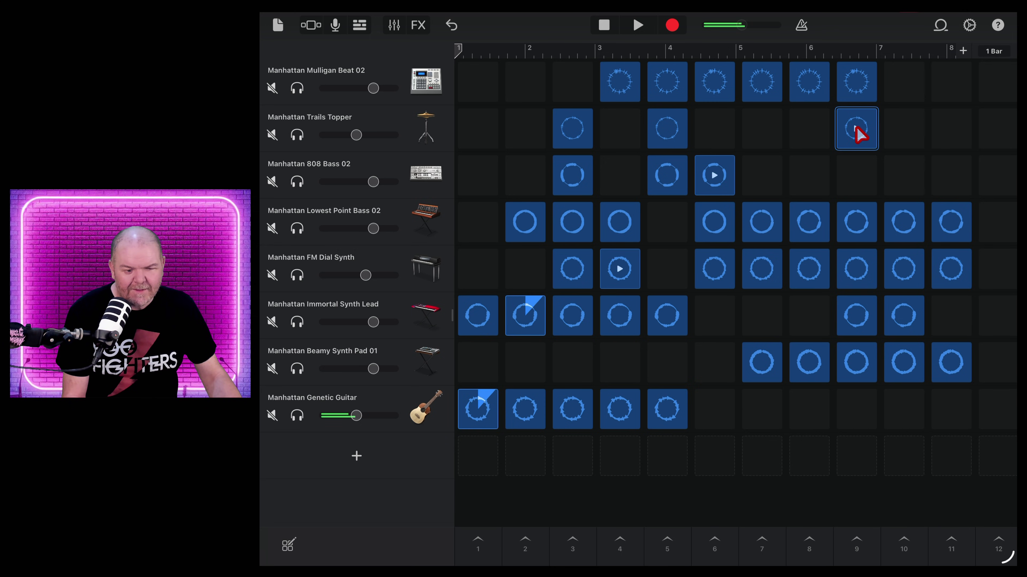
left_click(869, 85)
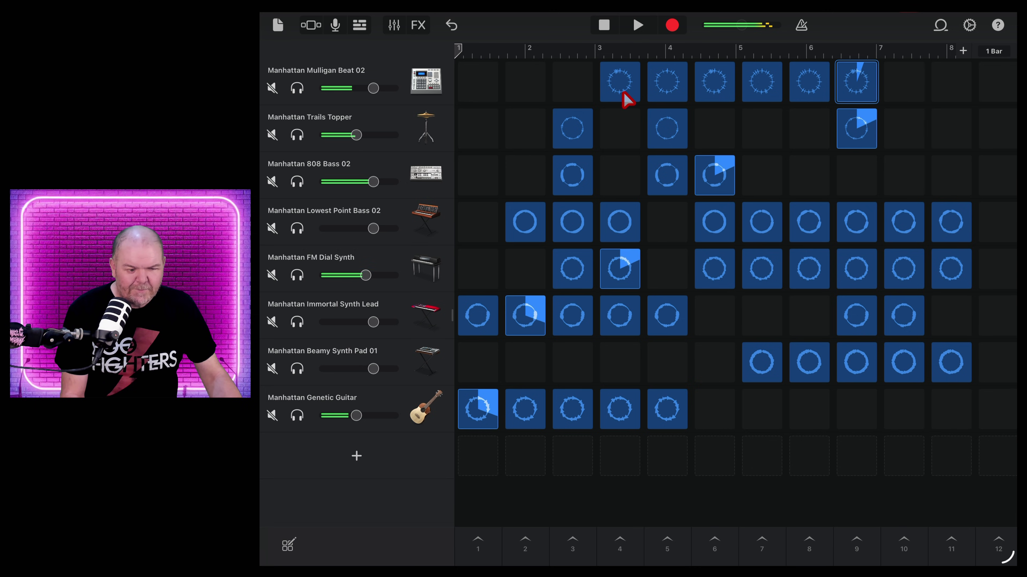
left_click(604, 25)
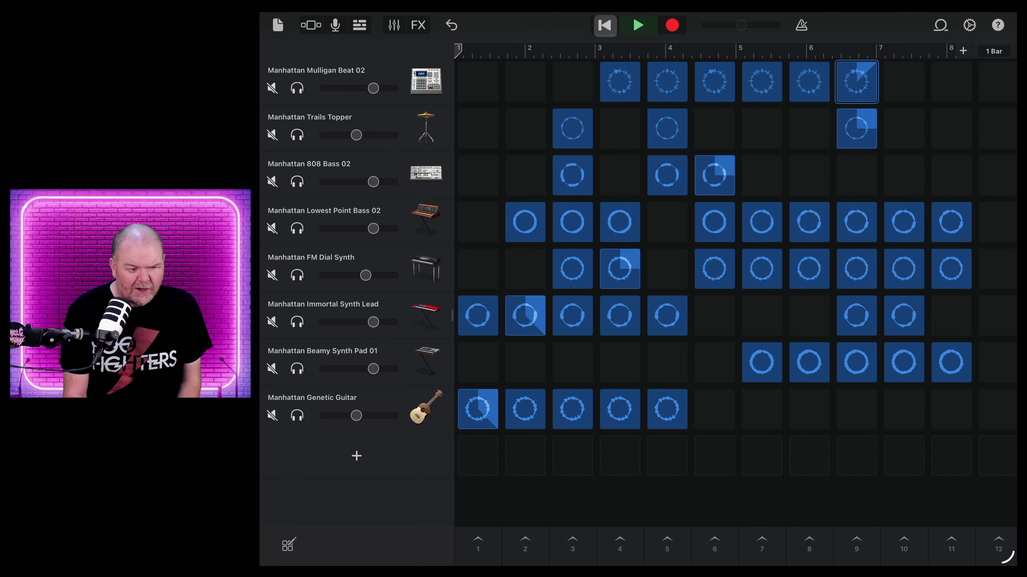
left_click(638, 25)
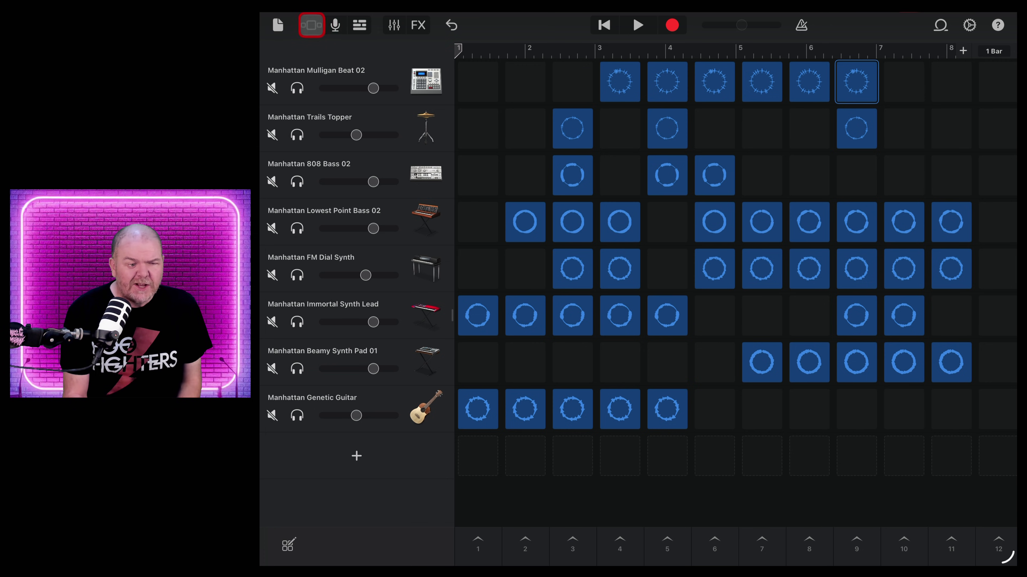
- Leave the Live Loops song and centre the Sound Library card in the Tracks instrument browser
left_click(312, 25)
left_click(683, 27)
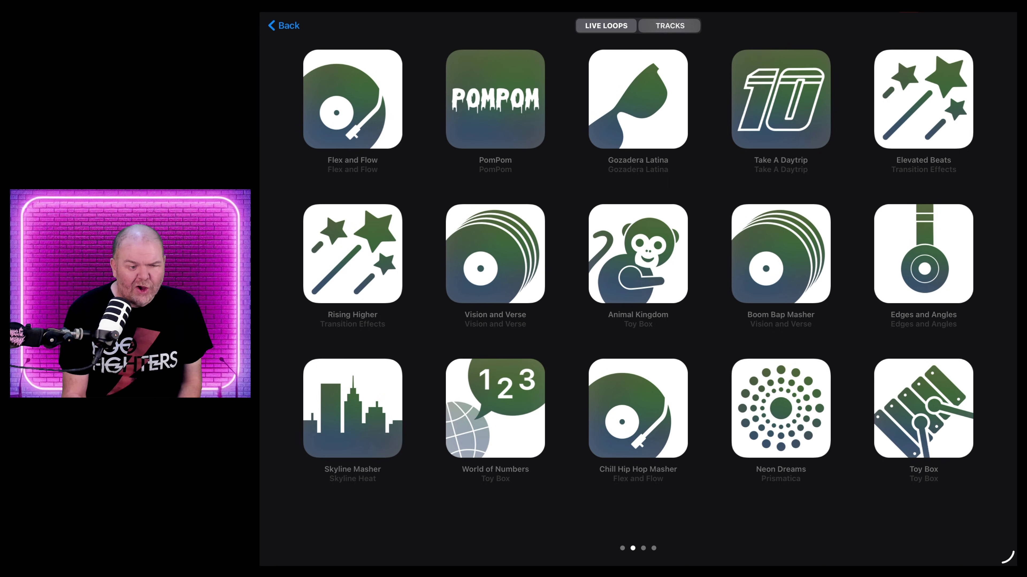
scroll(648, 219, "right", 3)
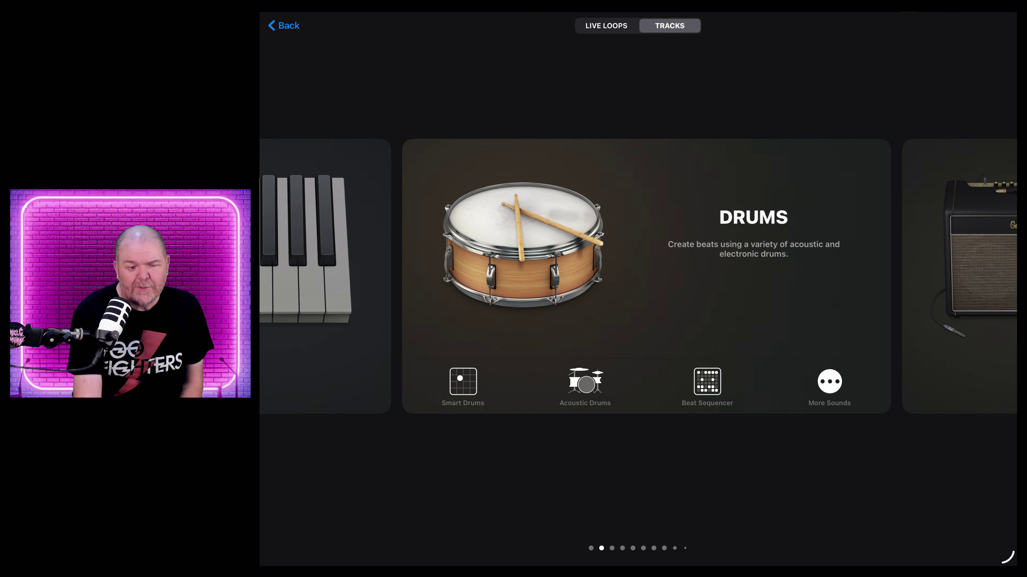
scroll(649, 219, "left", 3)
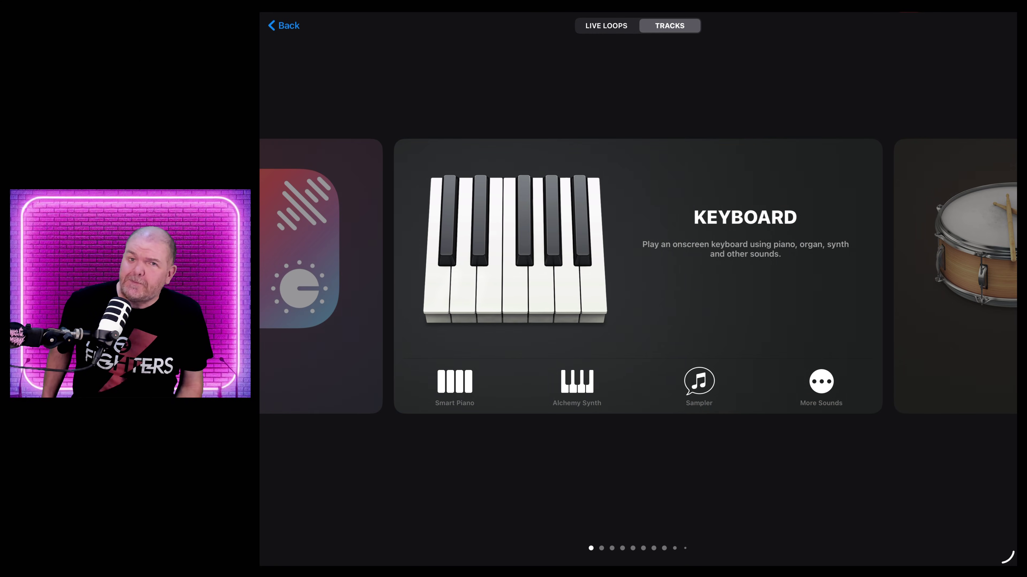
scroll(804, 91, "left", 3)
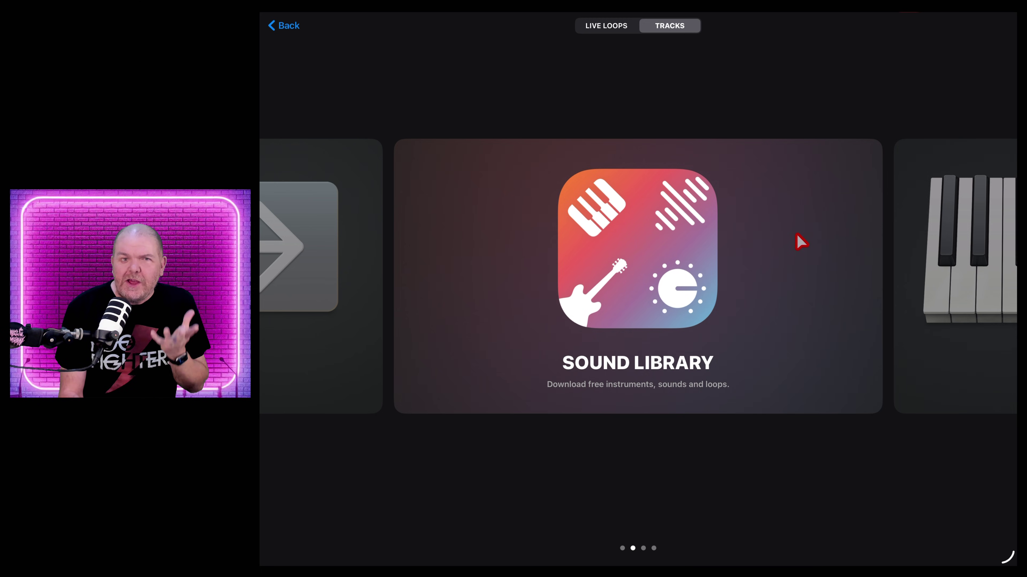
- Open the Sound Library, browse the Content Packs and Remixes rows, and view the 8-Bit Legends pack details
left_click(757, 261)
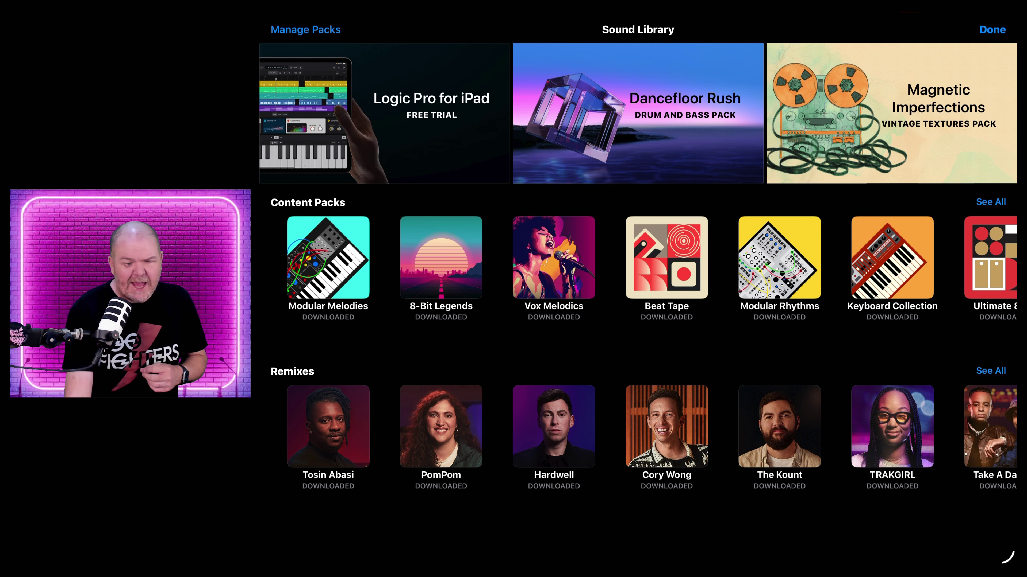
scroll(637, 267, "right", 15)
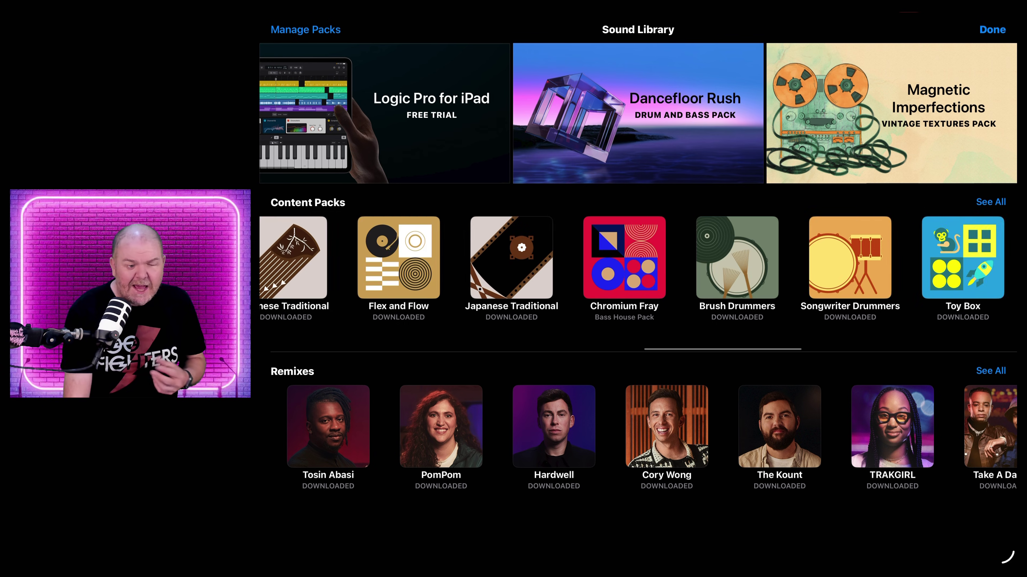
scroll(638, 267, "right", 20)
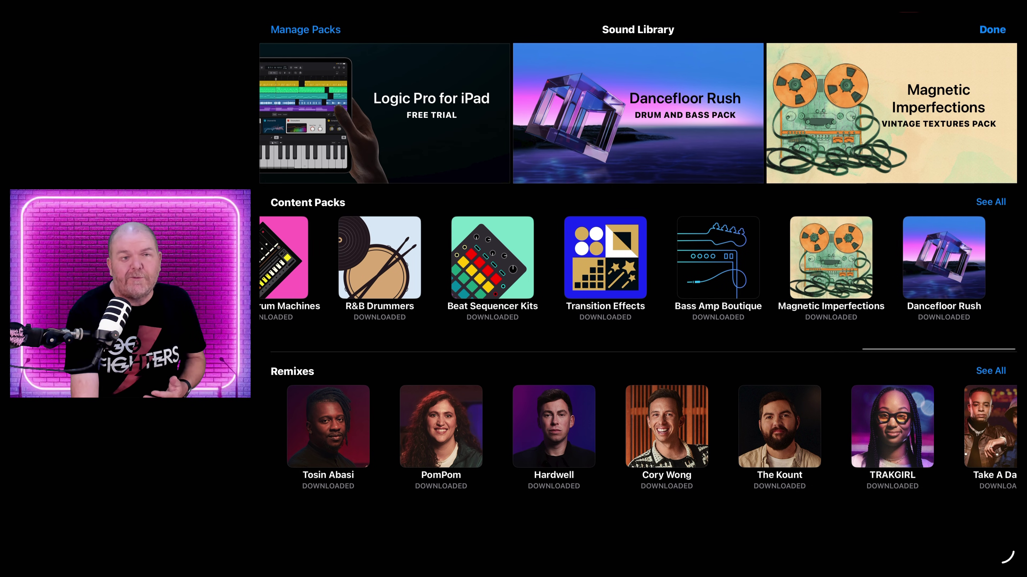
scroll(637, 266, "left", 20)
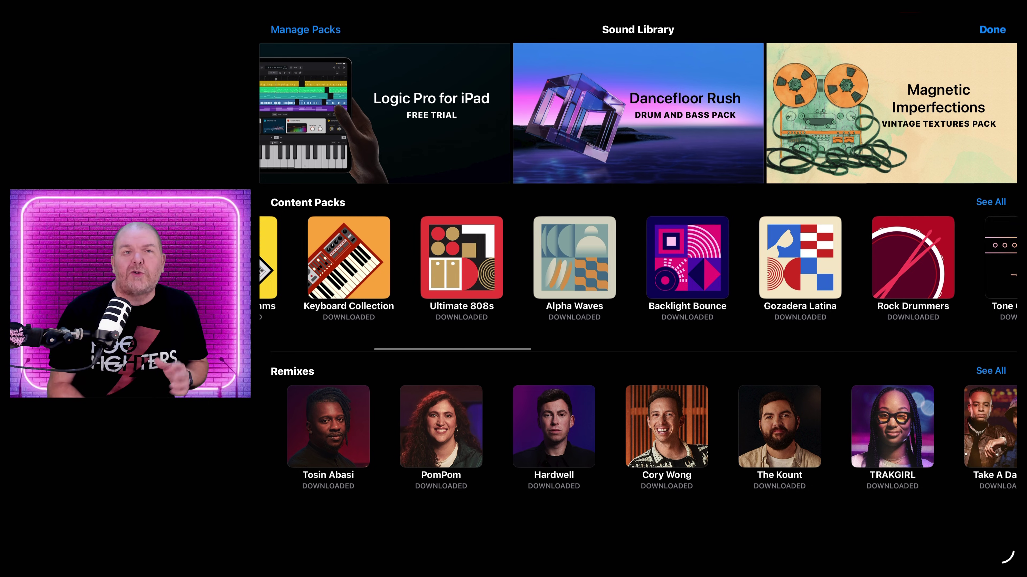
scroll(638, 267, "left", 10)
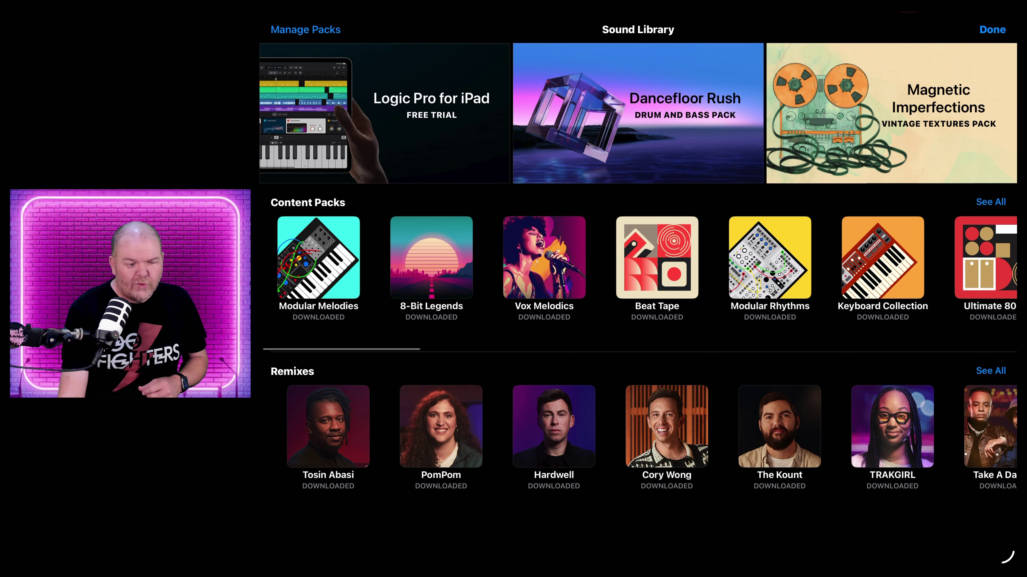
scroll(638, 437, "right", 15)
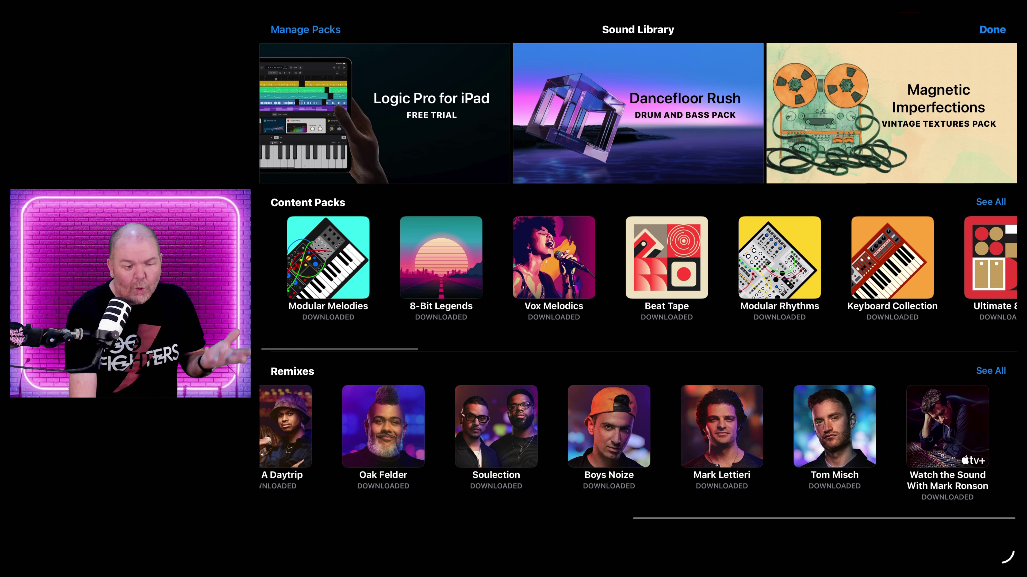
scroll(638, 436, "left", 15)
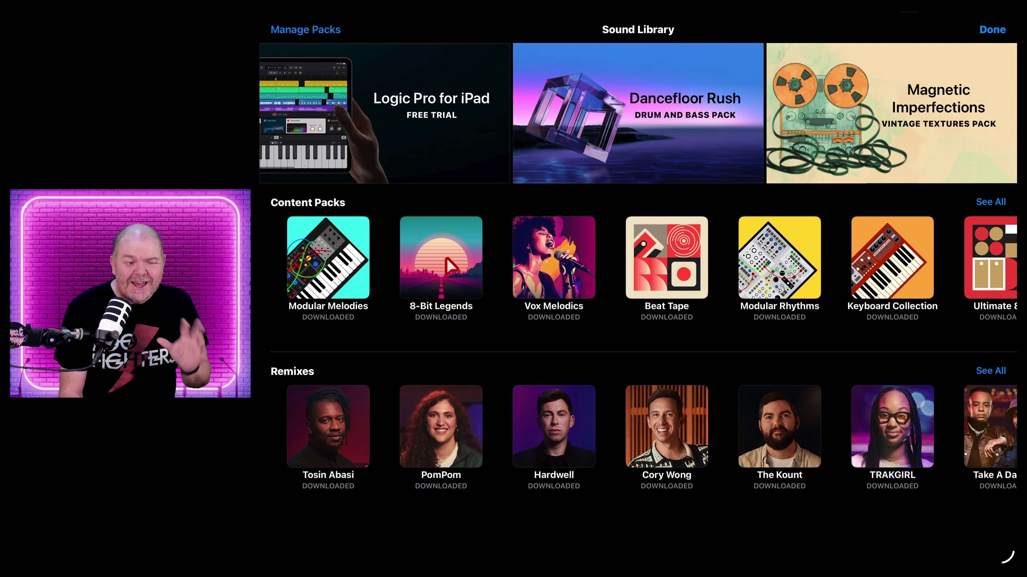
left_click(446, 268)
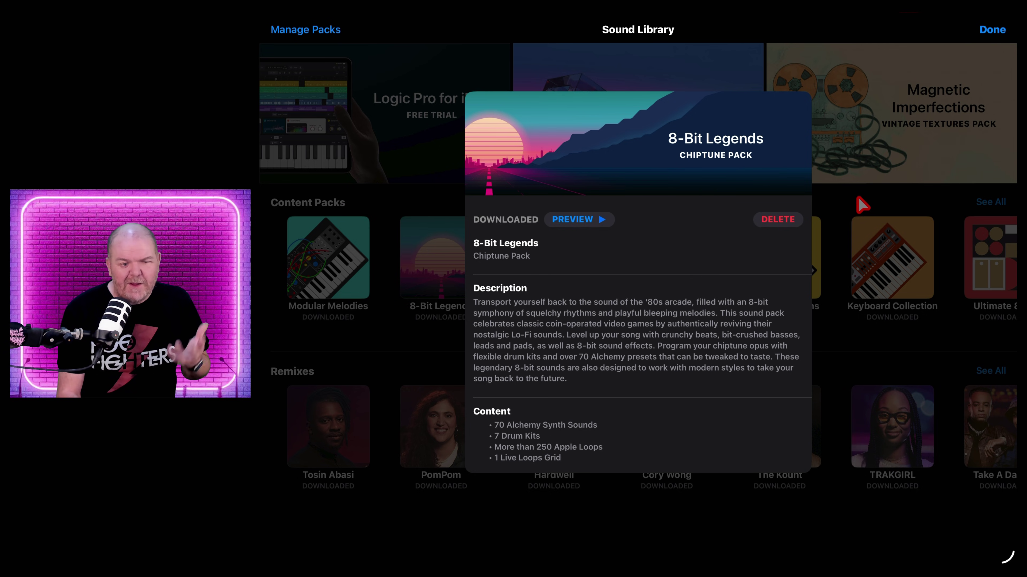
- Close the 8-Bit Legends details, then preview and close the Vintage Drum Machines pack details
left_click(839, 207)
scroll(669, 273, "left", 3)
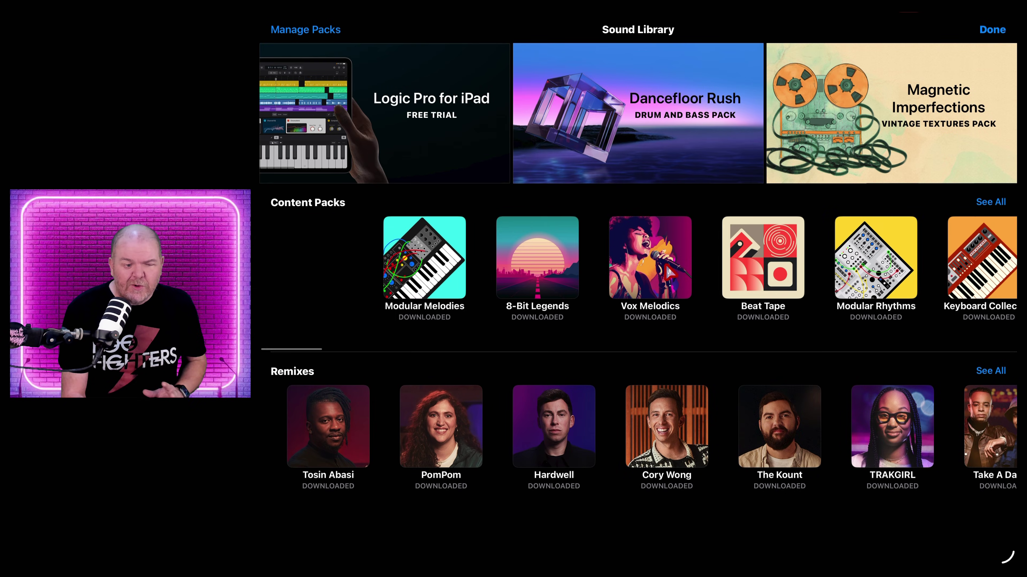
scroll(669, 273, "right", 15)
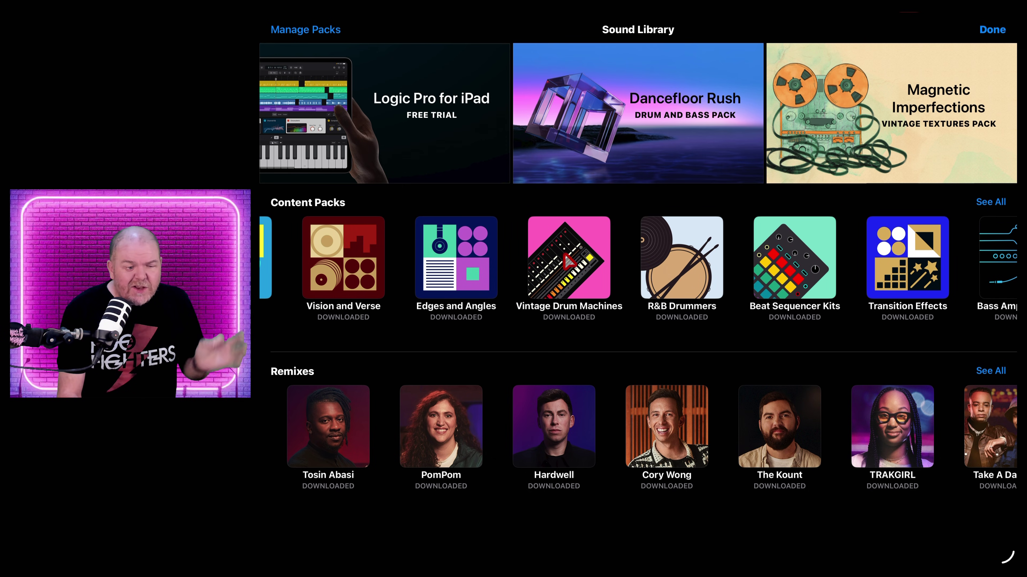
left_click(572, 252)
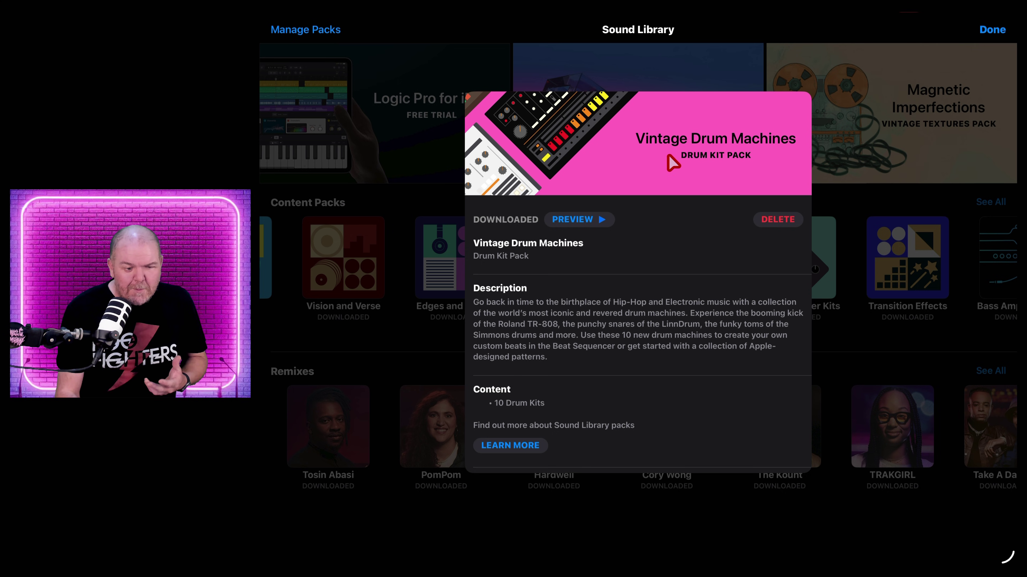
left_click(913, 208)
- Preview and close the Songwriter Drummers pack details
scroll(818, 258, "left", 10)
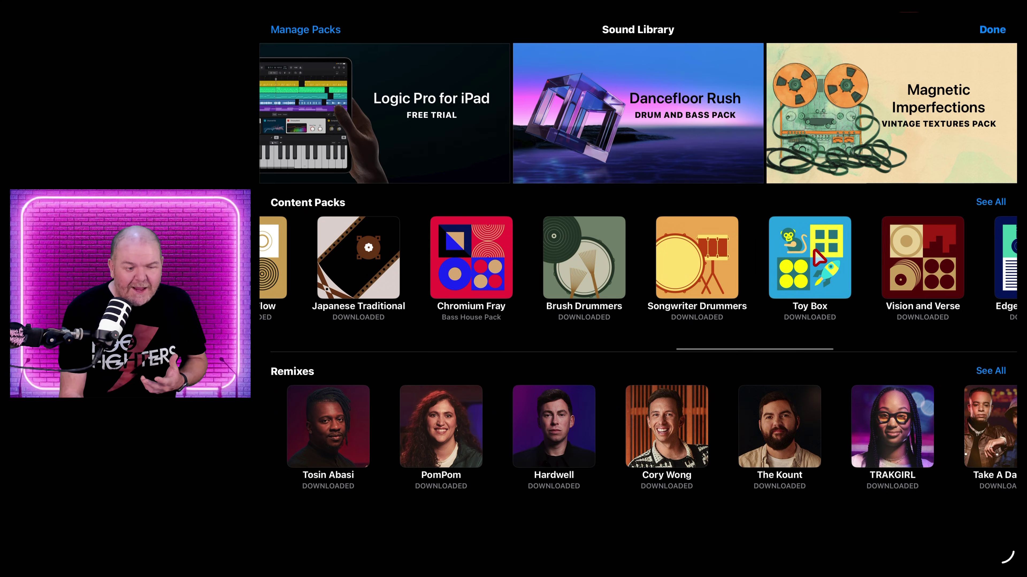
left_click(693, 273)
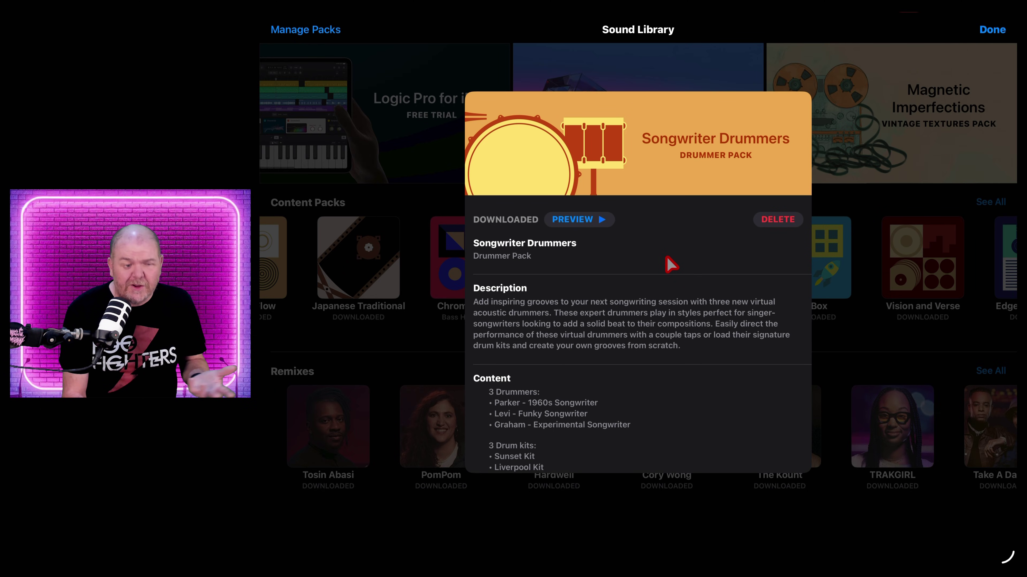
left_click(415, 217)
scroll(504, 259, "left", 6)
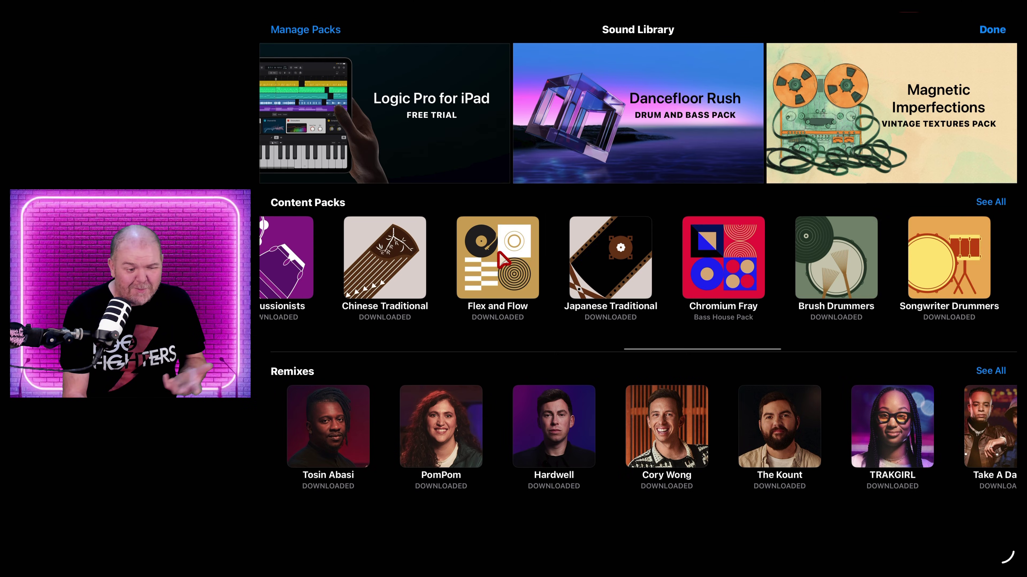
scroll(503, 261, "left", 3)
scroll(657, 269, "left", 7)
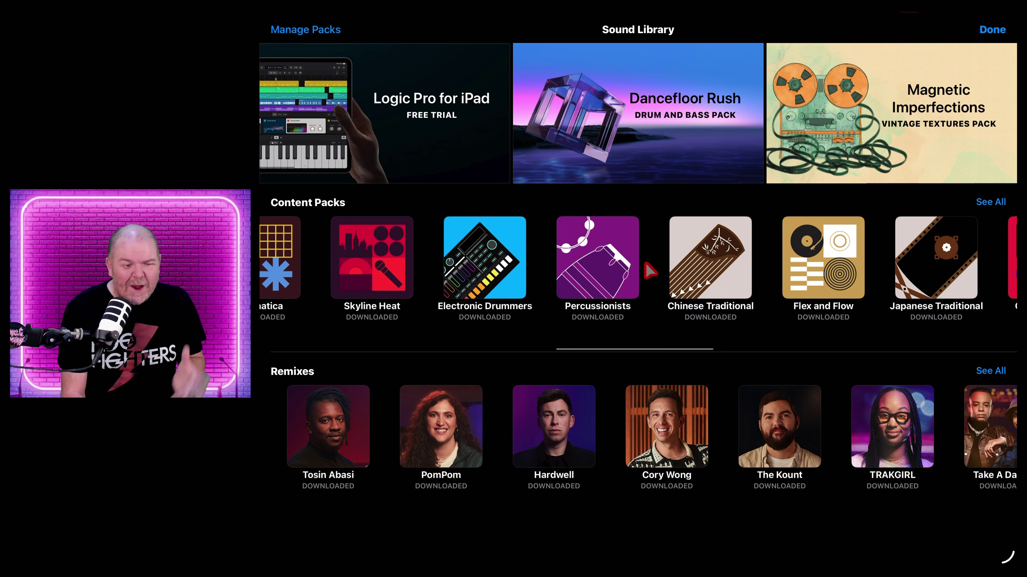
- Preview the Percussionists pack details, close them, and scroll the rows back to their start
left_click(610, 267)
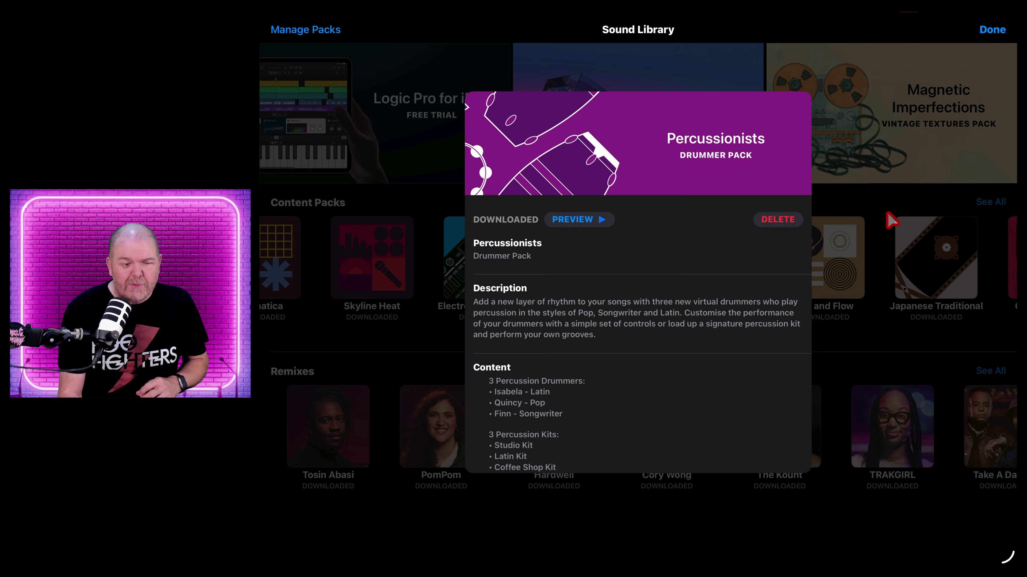
left_click(862, 199)
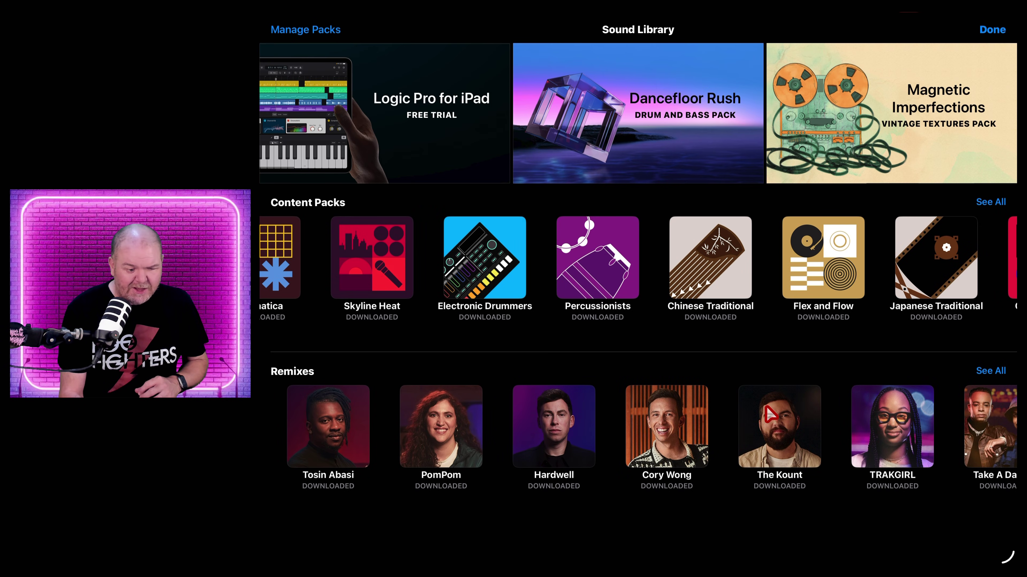
scroll(779, 408, "right", 10)
scroll(783, 414, "left", 10)
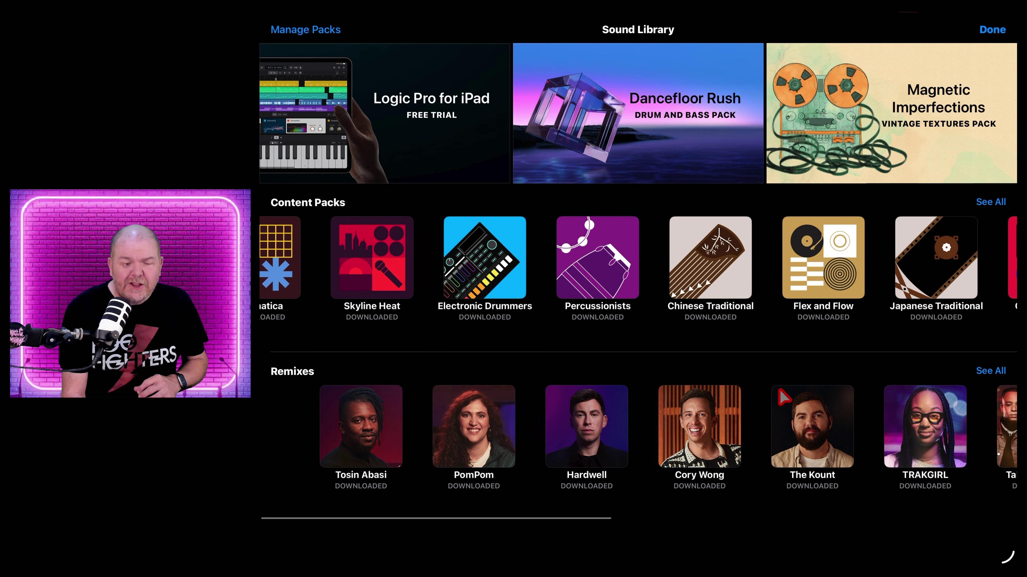
scroll(790, 254, "left", 15)
scroll(791, 255, "left", 10)
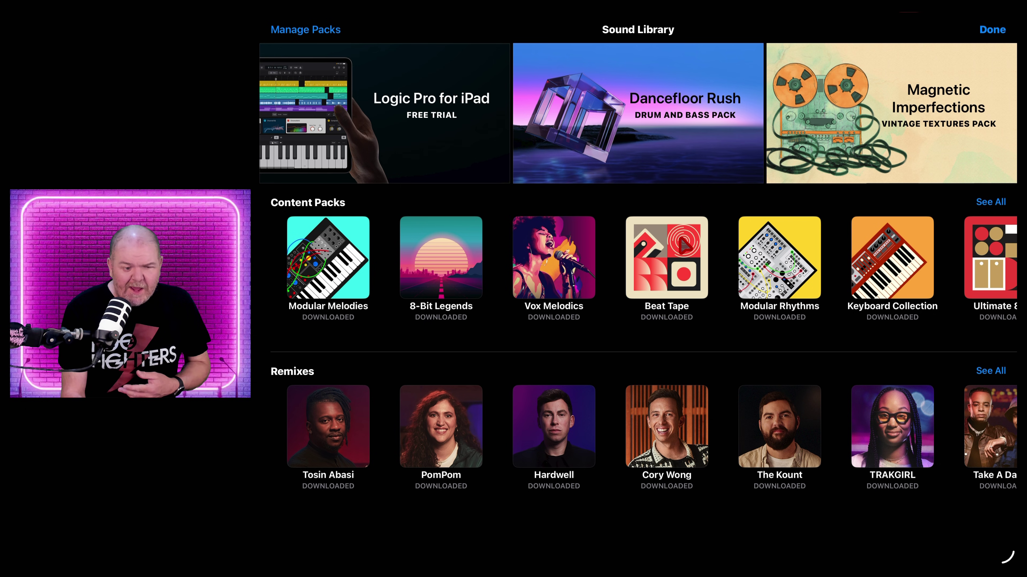
left_click(991, 203)
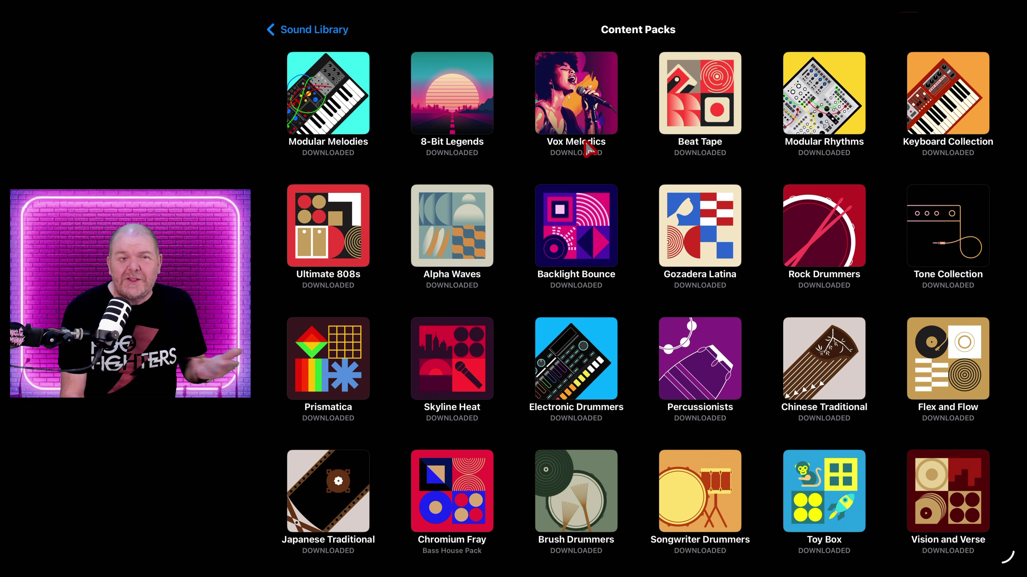
left_click(315, 29)
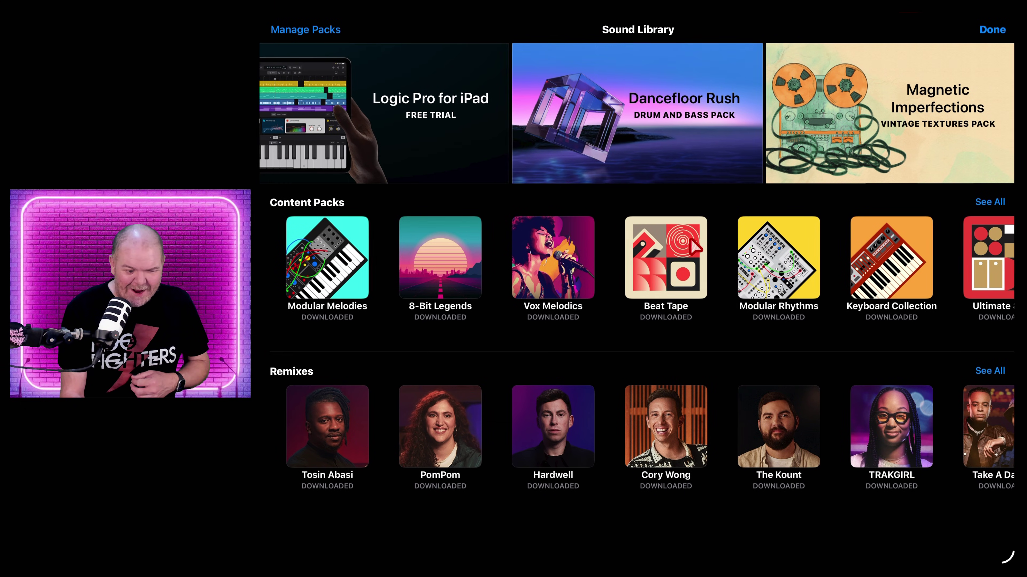
left_click(988, 370)
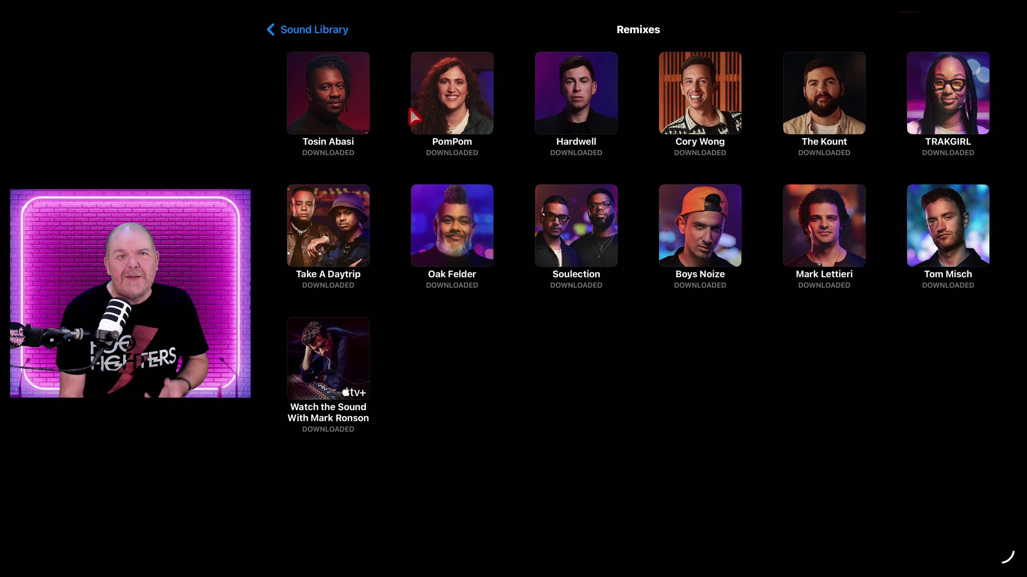
left_click(329, 40)
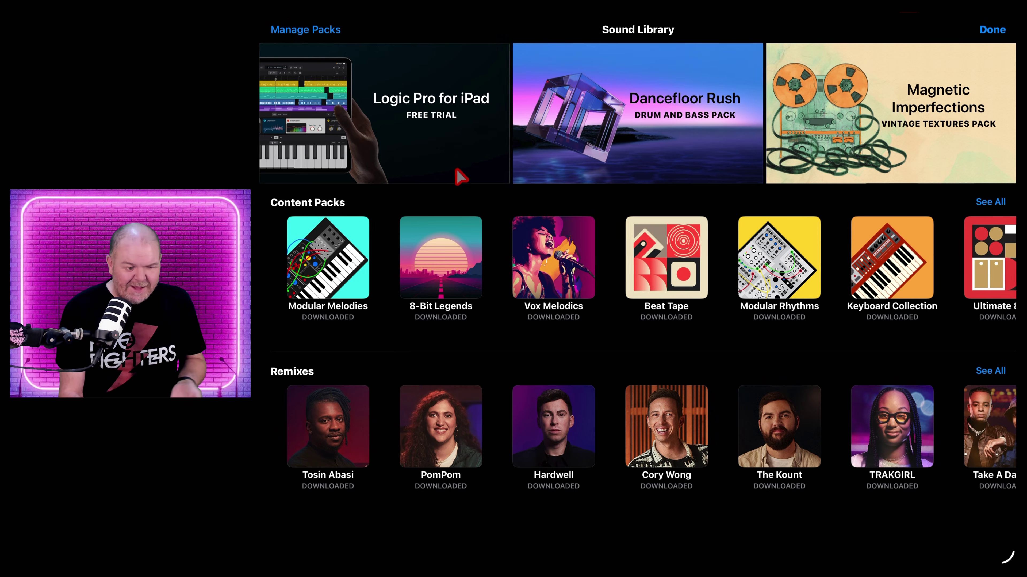